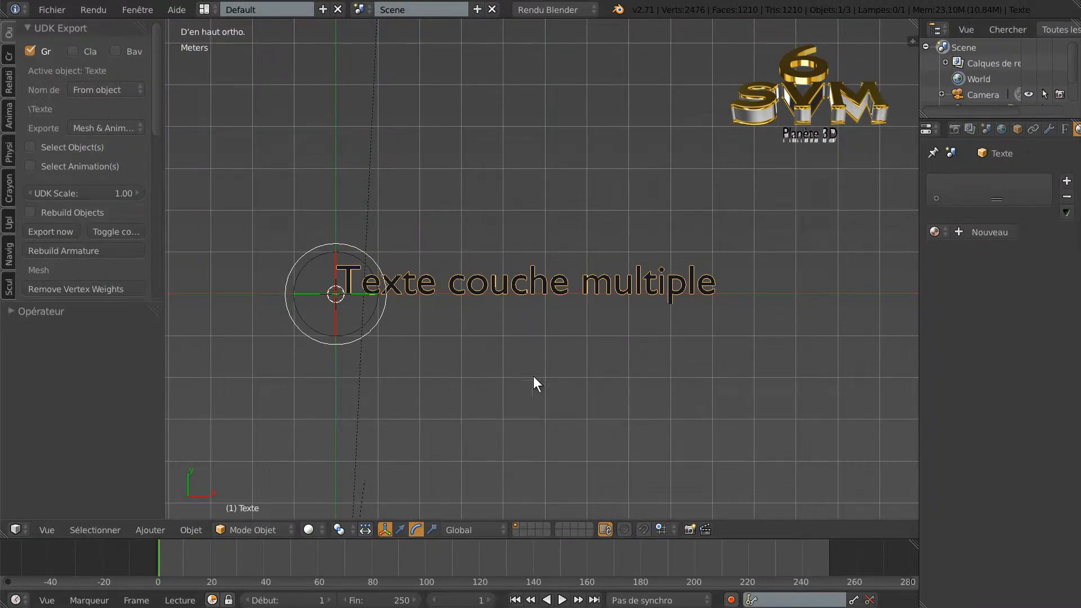
Convert the "Texte couche multiple" text object into a mesh.
{"action": "middle_click_drag", "start_coordinate": [543, 375], "coordinate": [533, 296]}
{"action": "middle_click_drag", "start_coordinate": [490, 410], "coordinate": [542, 311]}
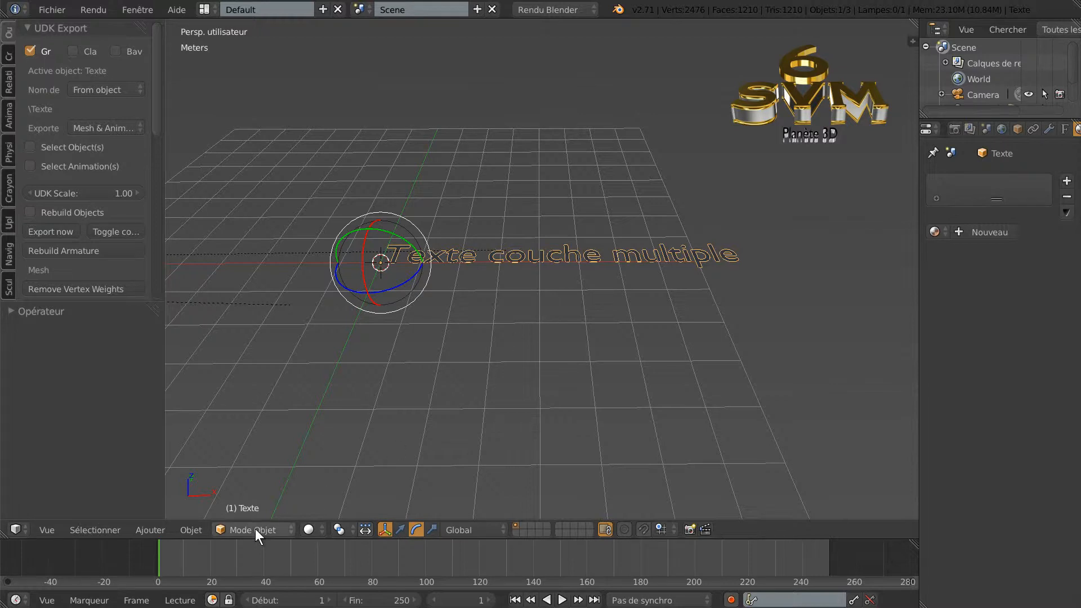
{"action": "key", "text": "alt+c"}
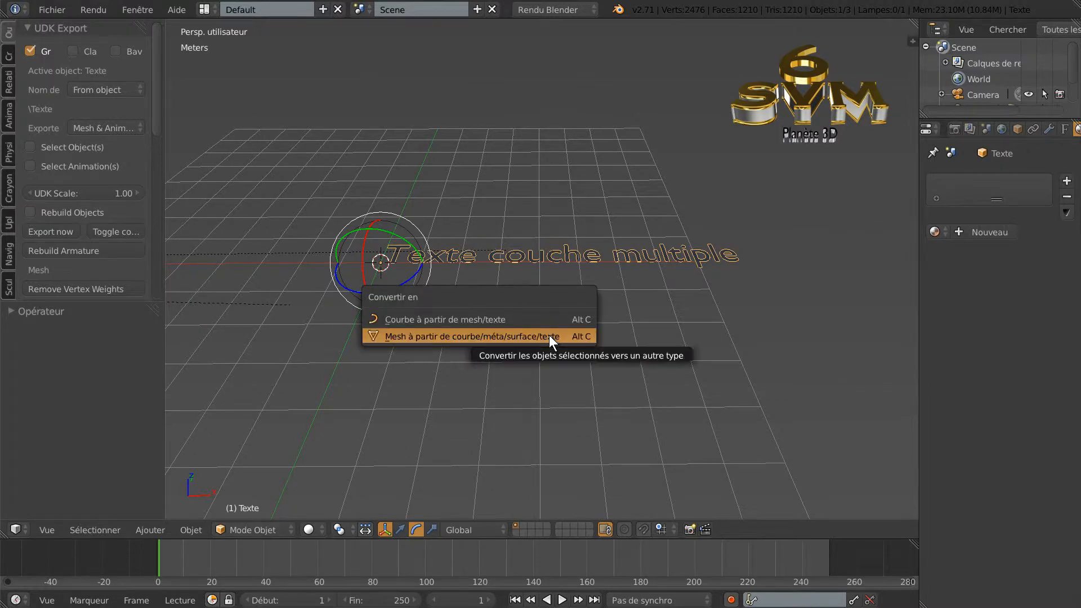
{"action": "left_click", "coordinate": [464, 336]}
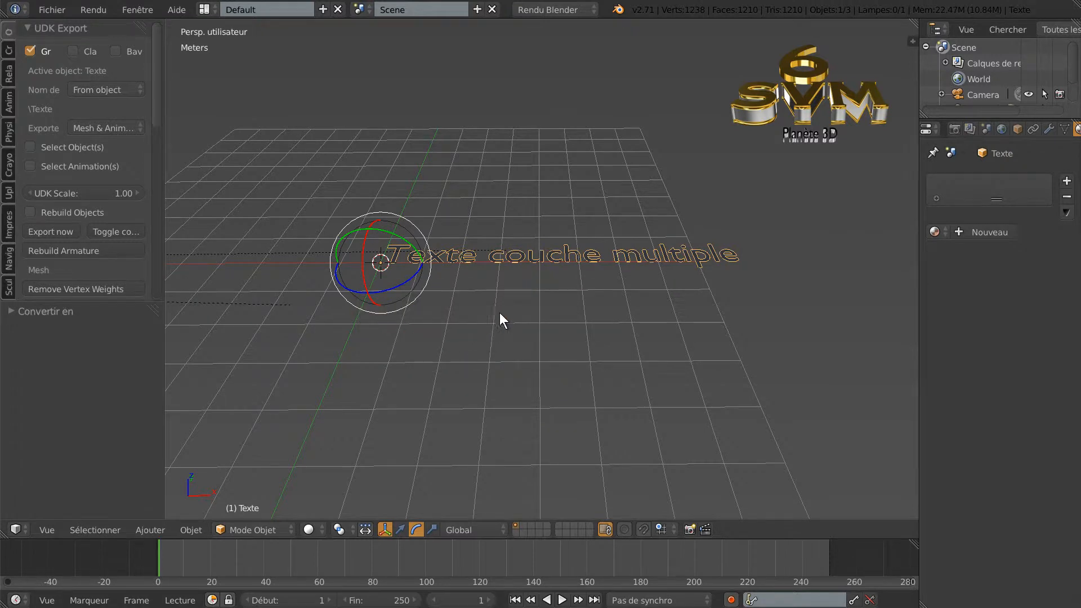
{"action": "left_click", "coordinate": [185, 530]}
{"action": "mouse_move", "coordinate": [220, 47]}
Switch the converted text mesh to Edit Mode.
{"action": "scroll", "coordinate": [519, 393], "scroll_direction": "up", "scroll_amount": 3}
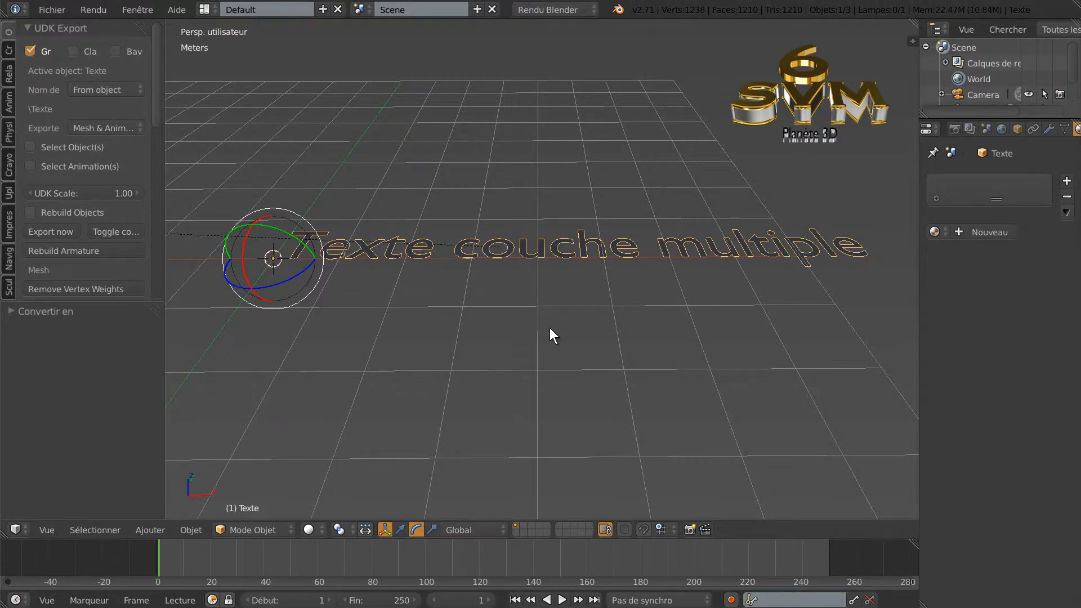
{"action": "key", "text": "Tab"}
{"action": "middle_click_drag", "start_coordinate": [551, 332], "coordinate": [597, 386]}
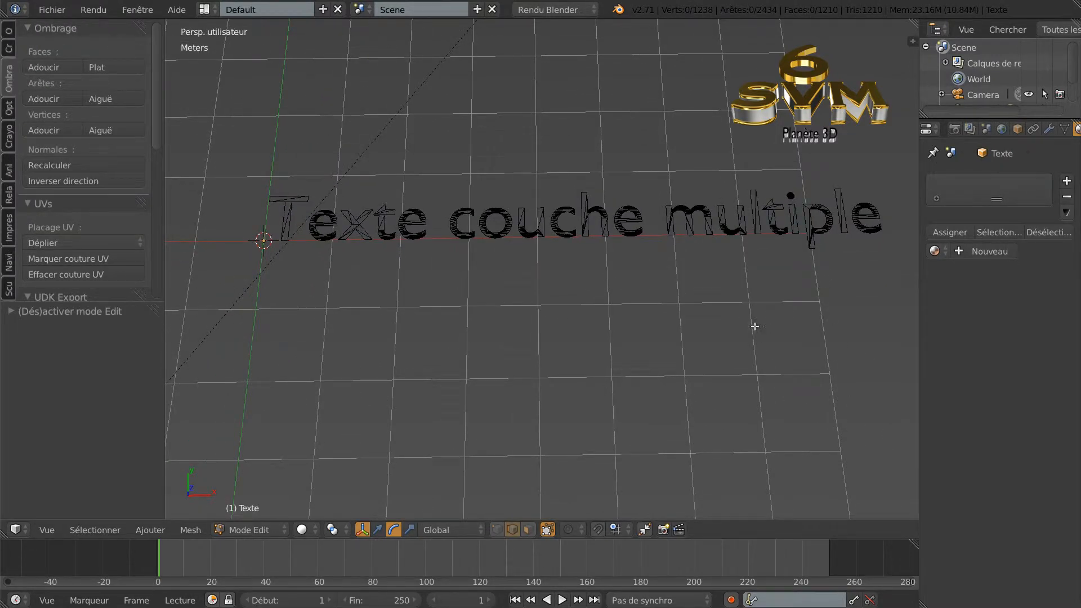
Examine the triangulated geometry of the letters across the whole text mesh.
{"action": "scroll", "coordinate": [617, 311], "scroll_direction": "up", "scroll_amount": 3}
{"action": "middle_click_drag", "start_coordinate": [512, 270], "coordinate": [791, 388], "text": "shift"}
{"action": "scroll", "coordinate": [605, 379], "scroll_direction": "up", "scroll_amount": 2}
{"action": "middle_click_drag", "start_coordinate": [455, 368], "coordinate": [487, 376], "text": "shift"}
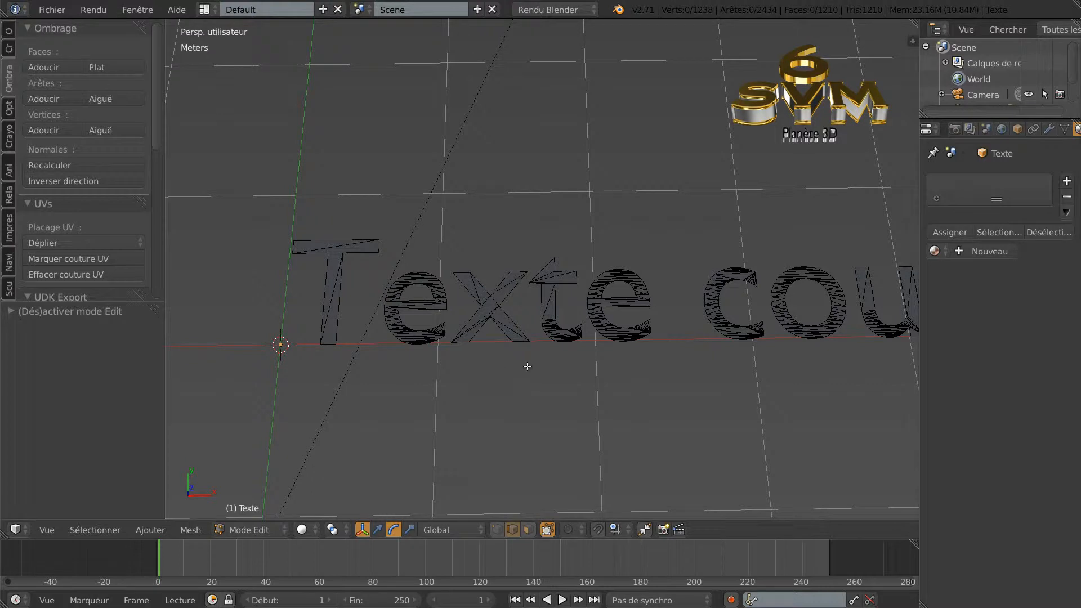
{"action": "scroll", "coordinate": [560, 372], "scroll_direction": "down", "scroll_amount": 2}
{"action": "middle_click_drag", "start_coordinate": [700, 379], "coordinate": [651, 377], "text": "shift"}
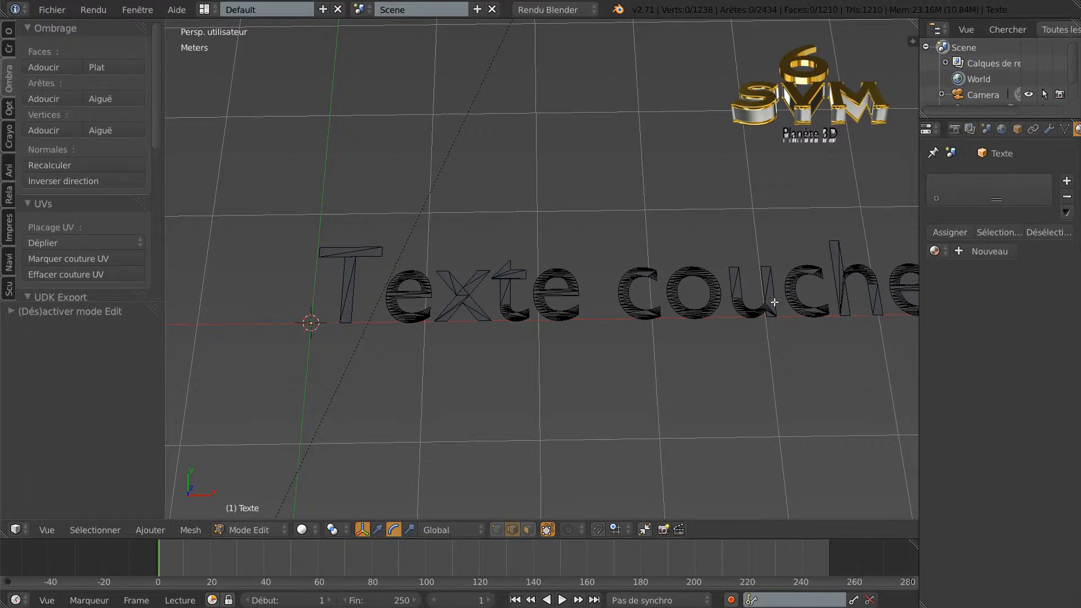
{"action": "scroll", "coordinate": [772, 304], "scroll_direction": "down", "scroll_amount": 2}
{"action": "scroll", "coordinate": [639, 309], "scroll_direction": "up", "scroll_amount": 1}
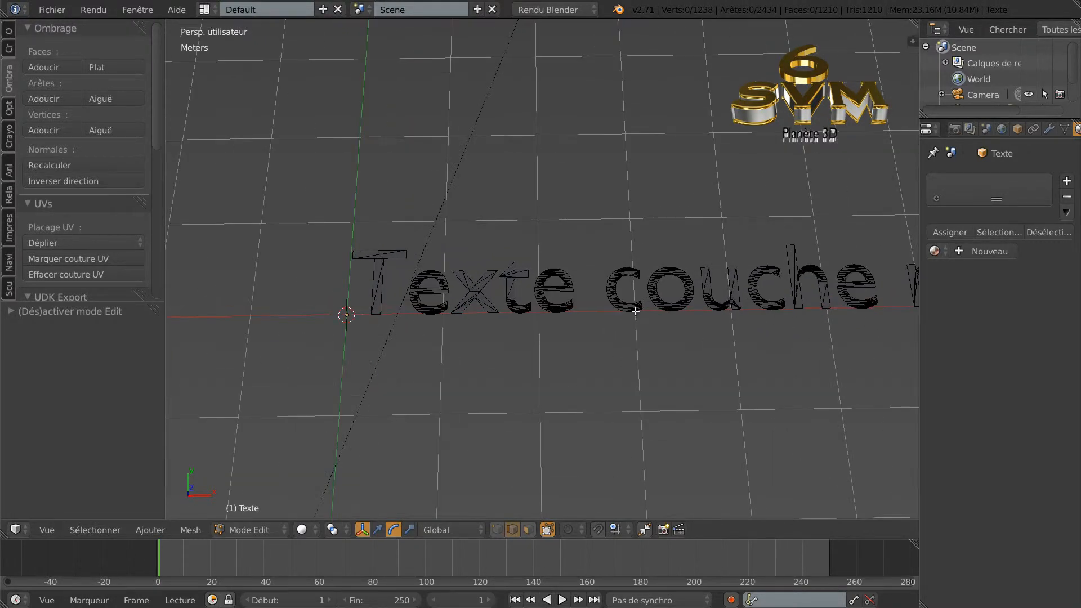
{"action": "scroll", "coordinate": [646, 326], "scroll_direction": "down", "scroll_amount": 3}
{"action": "middle_click_drag", "start_coordinate": [761, 336], "coordinate": [646, 321], "text": "shift"}
{"action": "scroll", "coordinate": [617, 323], "scroll_direction": "up", "scroll_amount": 1}
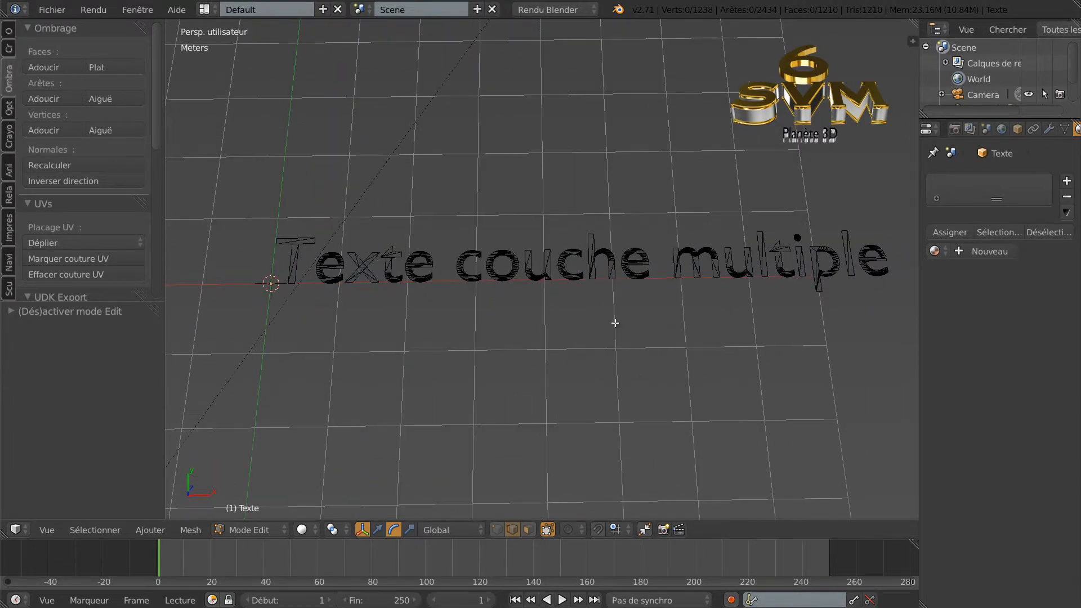
Simplify the entire text mesh with a limited dissolve (Dissolution limitée) of all its geometry.
{"action": "key", "text": "a"}
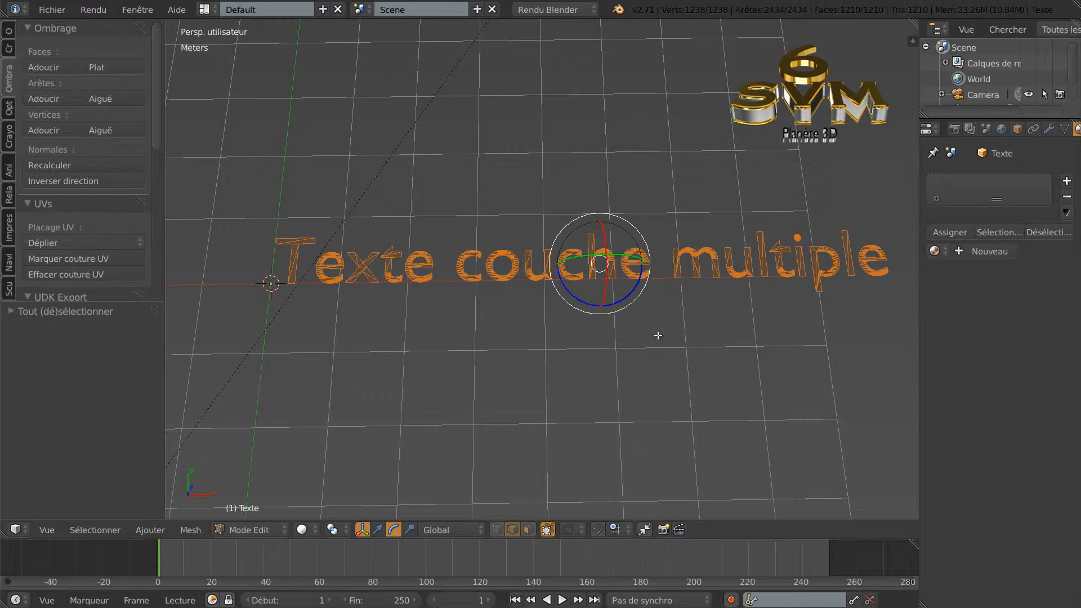
{"action": "key", "text": "x"}
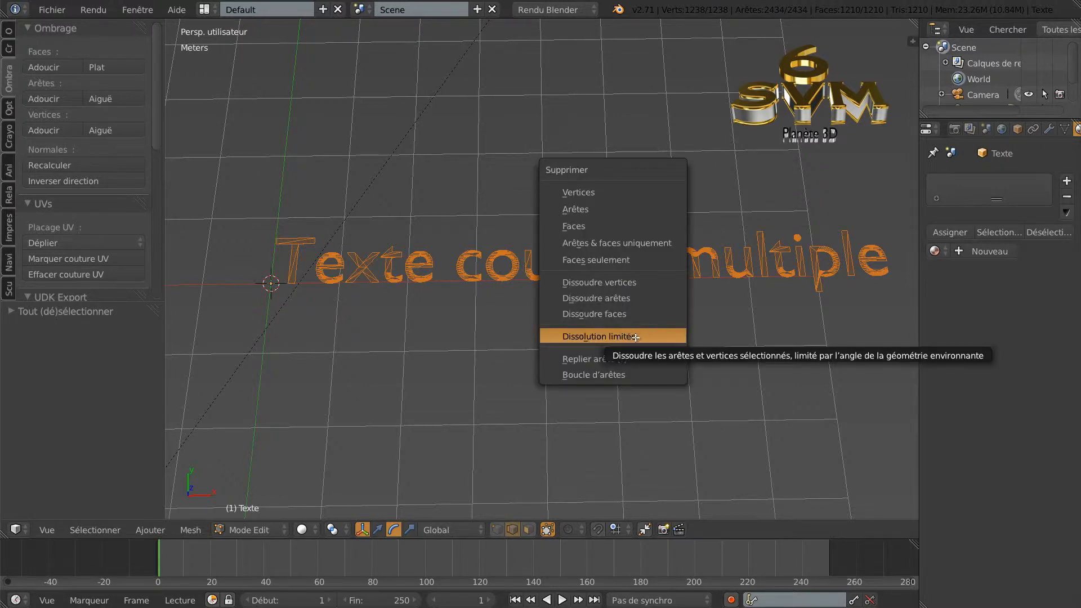
{"action": "left_click", "coordinate": [636, 337]}
{"action": "scroll", "coordinate": [473, 282], "scroll_direction": "up", "scroll_amount": 6}
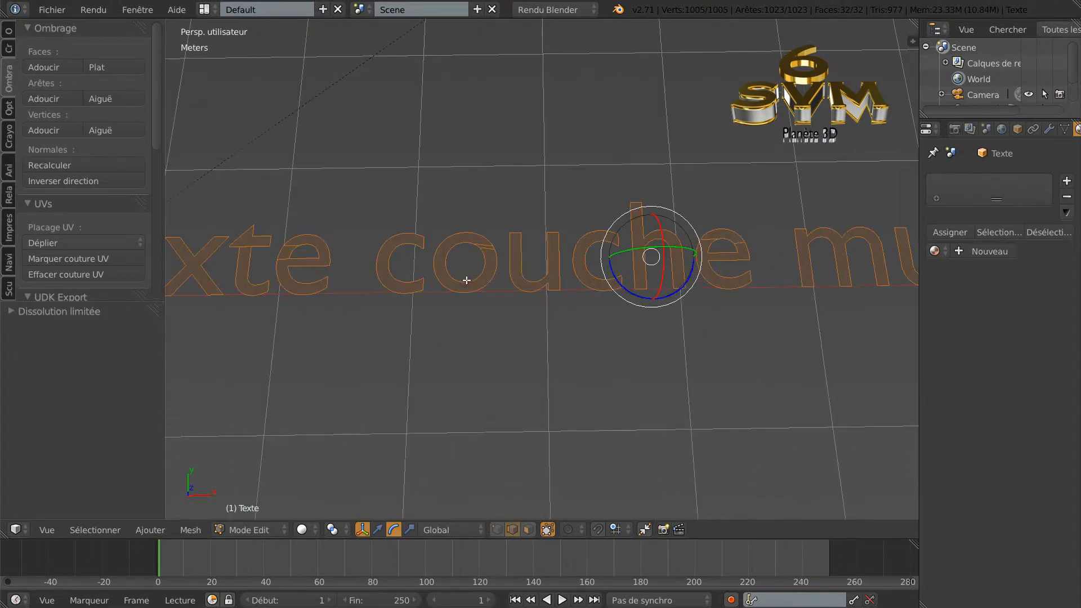
{"action": "scroll", "coordinate": [524, 281], "scroll_direction": "down", "scroll_amount": 4}
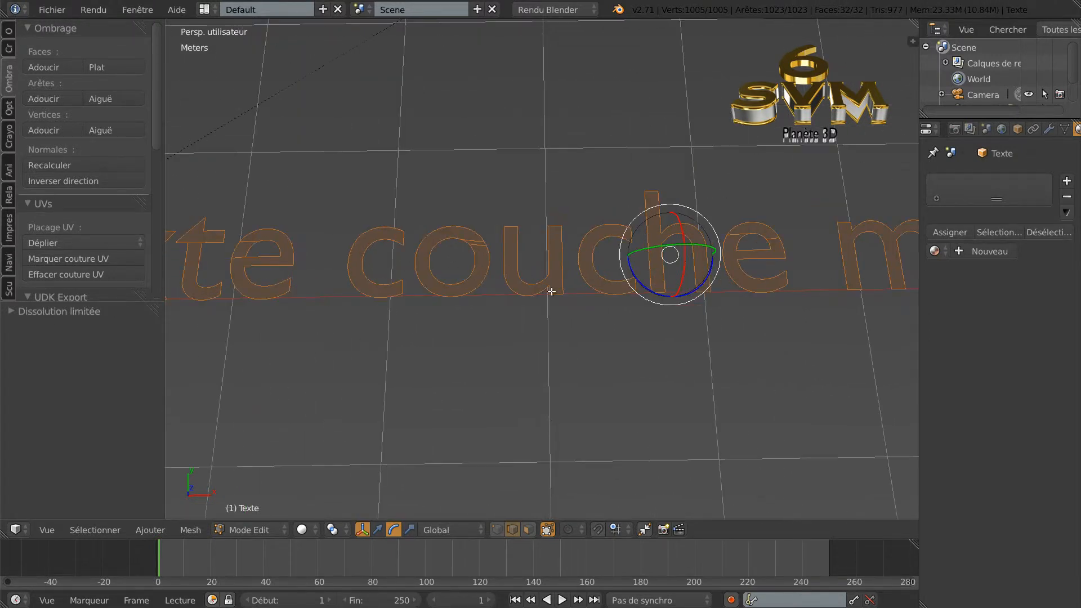
{"action": "scroll", "coordinate": [619, 320], "scroll_direction": "down", "scroll_amount": 2}
{"action": "scroll", "coordinate": [621, 318], "scroll_direction": "up", "scroll_amount": 1}
{"action": "scroll", "coordinate": [676, 345], "scroll_direction": "up", "scroll_amount": 2}
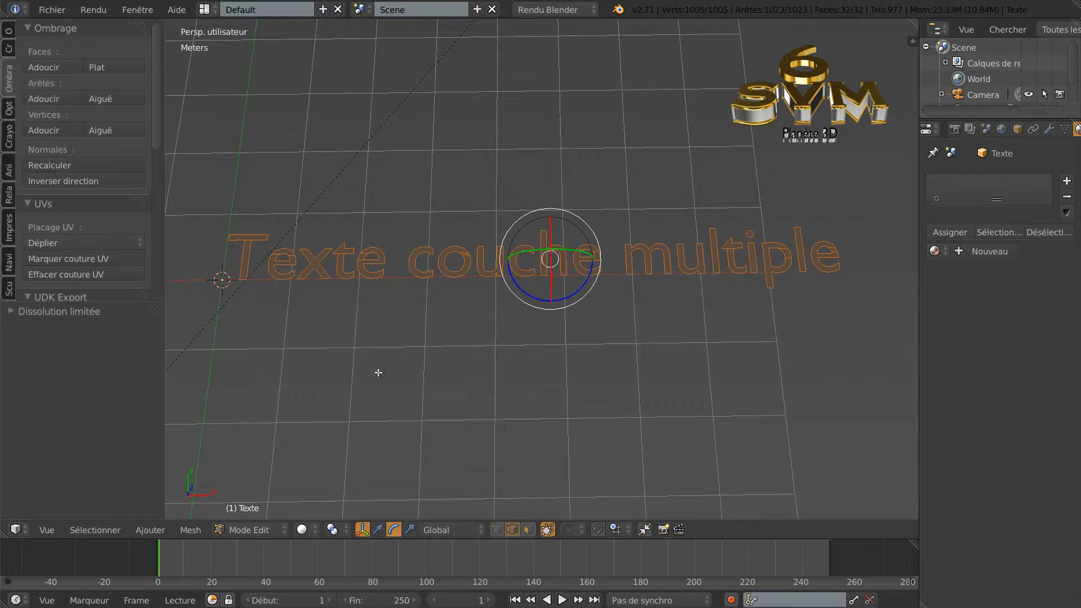
In front view, extrude the text faces upward three times in succession, by about 1 m, 3 m and 1 m.
{"action": "key", "text": "KP_1"}
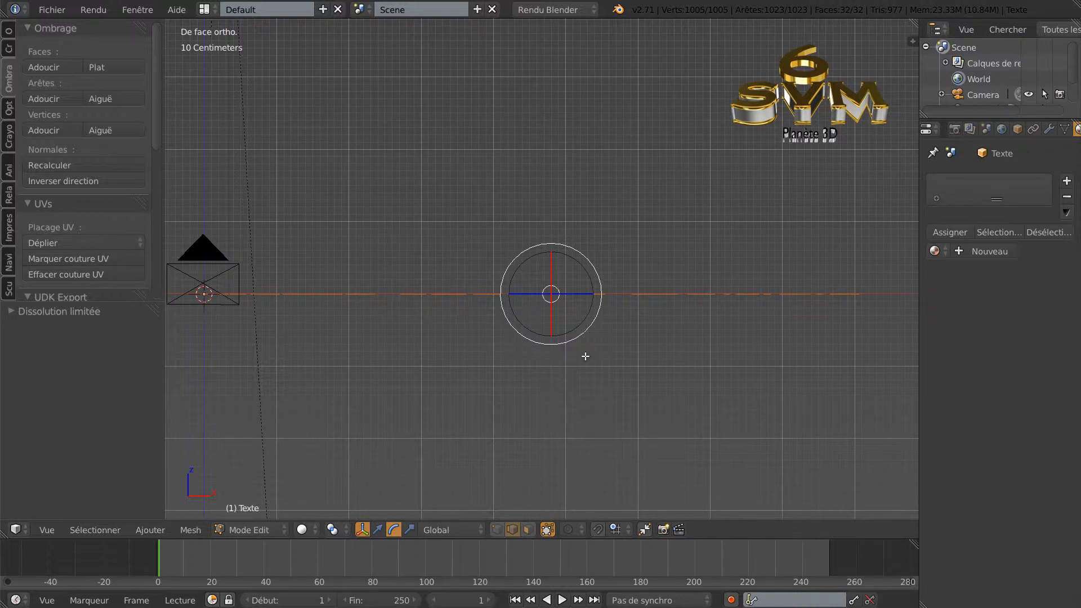
{"action": "scroll", "coordinate": [585, 357], "scroll_direction": "down", "scroll_amount": 1}
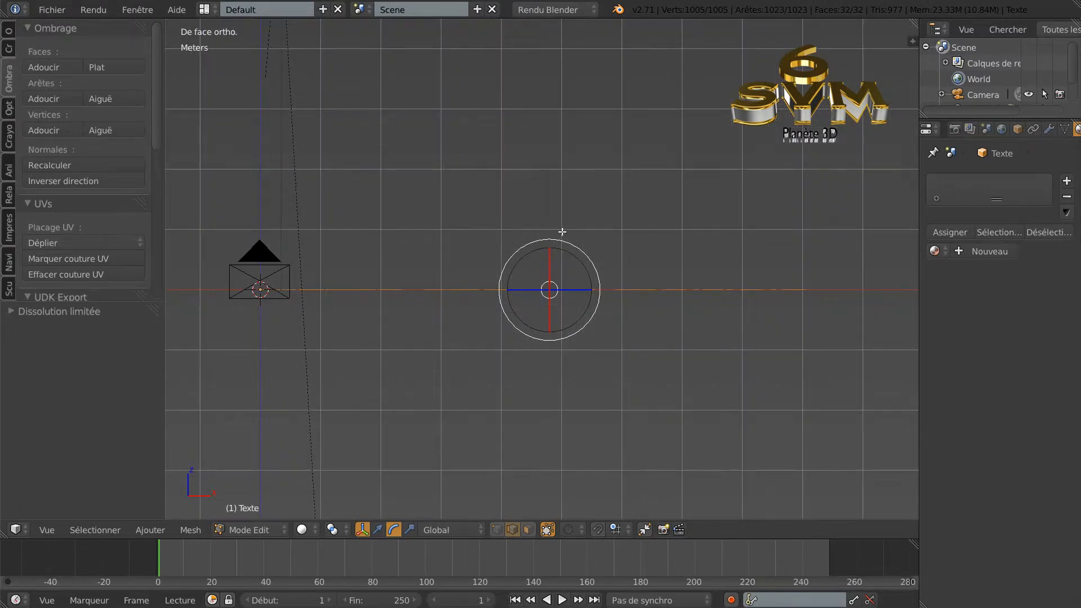
{"action": "key", "text": "e"}
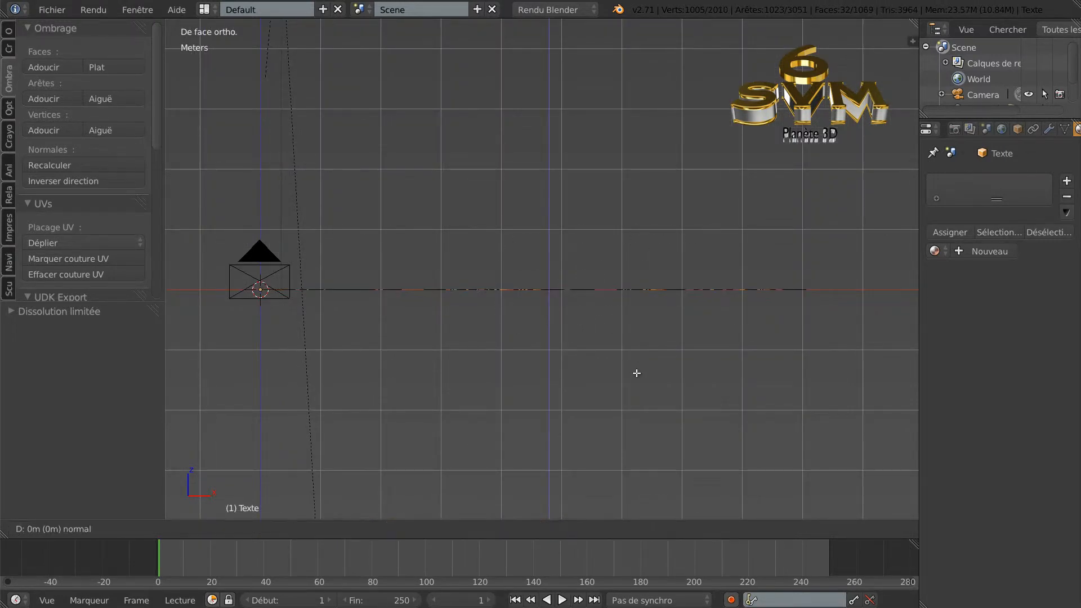
{"action": "left_click", "coordinate": [635, 313]}
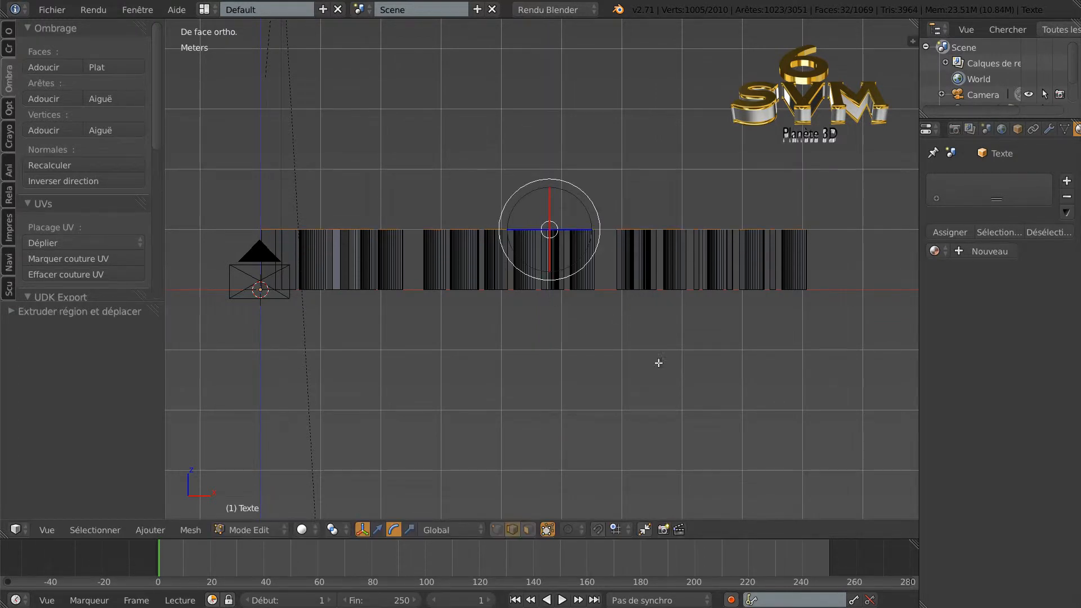
{"action": "key", "text": "e"}
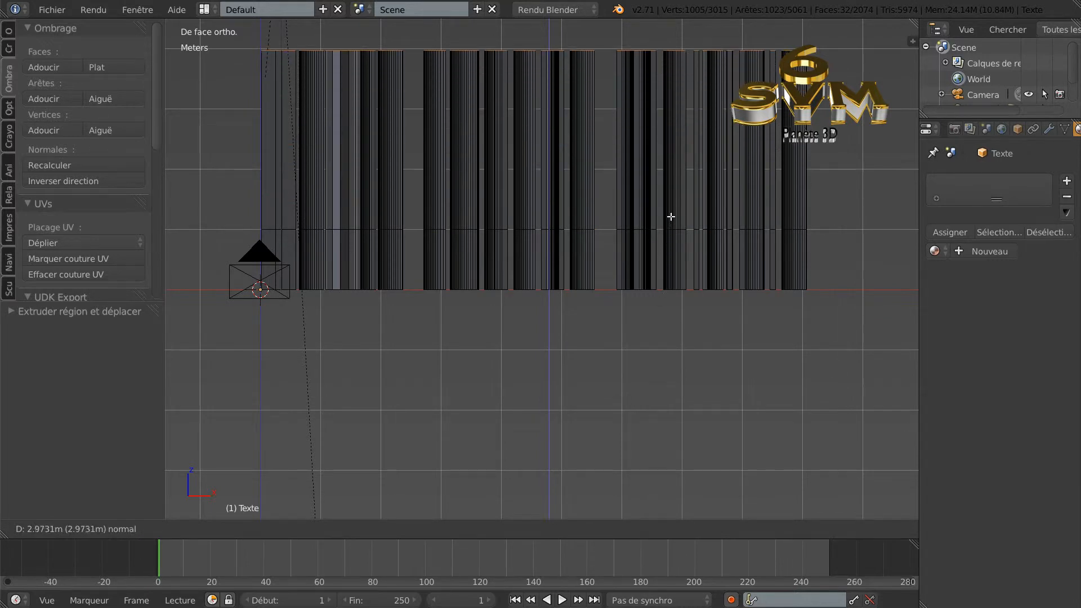
{"action": "left_click", "coordinate": [670, 217]}
{"action": "middle_click_drag", "start_coordinate": [699, 378], "coordinate": [687, 509], "text": "shift"}
{"action": "key", "text": "e"}
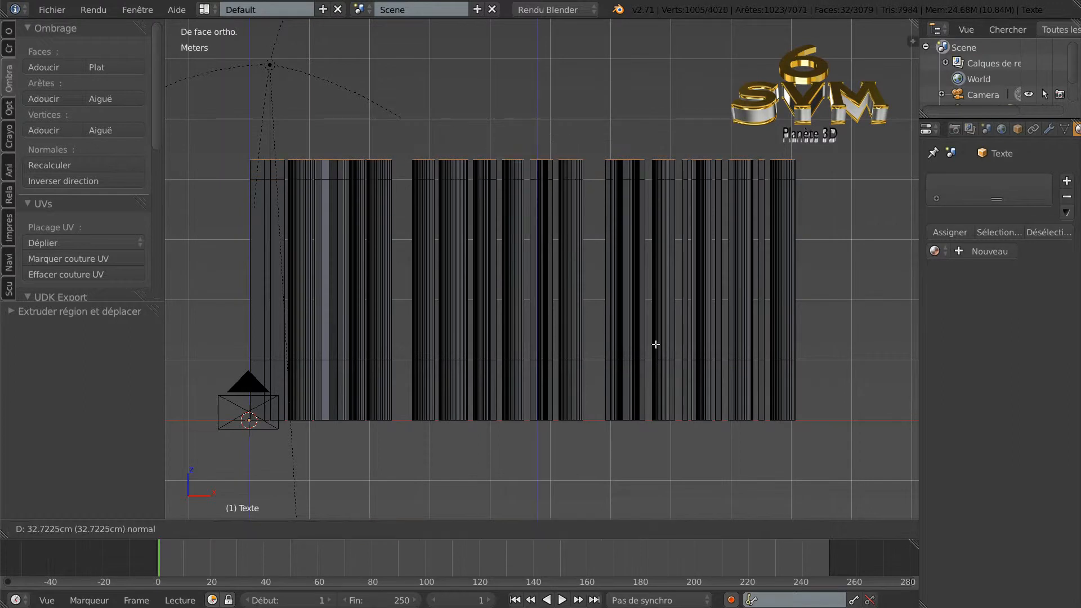
{"action": "left_click", "coordinate": [664, 306]}
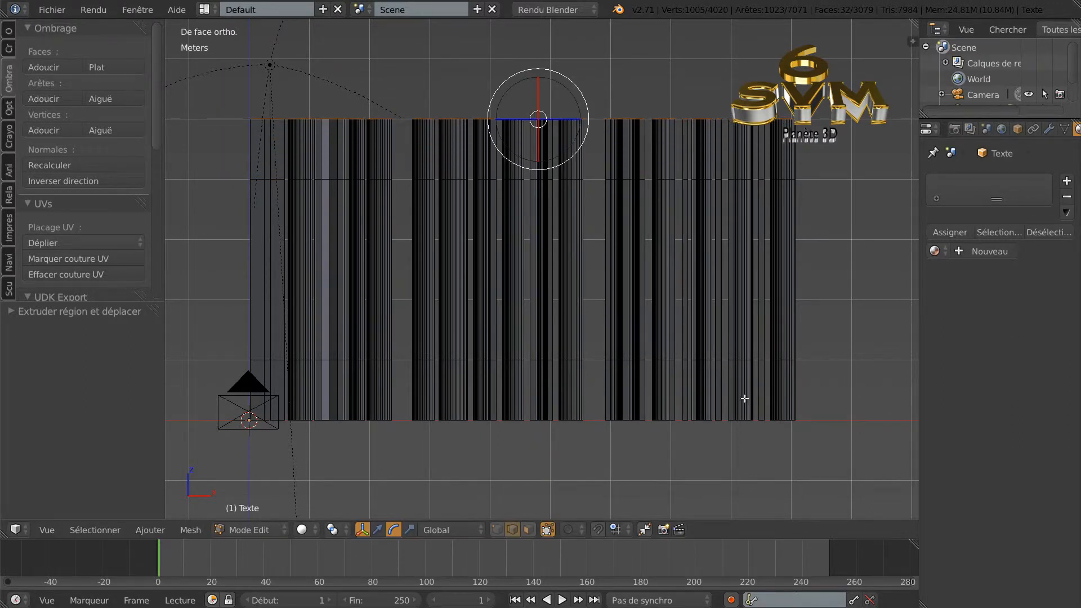
Set the mesh selection mode to faces and display the text in wireframe.
{"action": "left_click", "coordinate": [497, 529]}
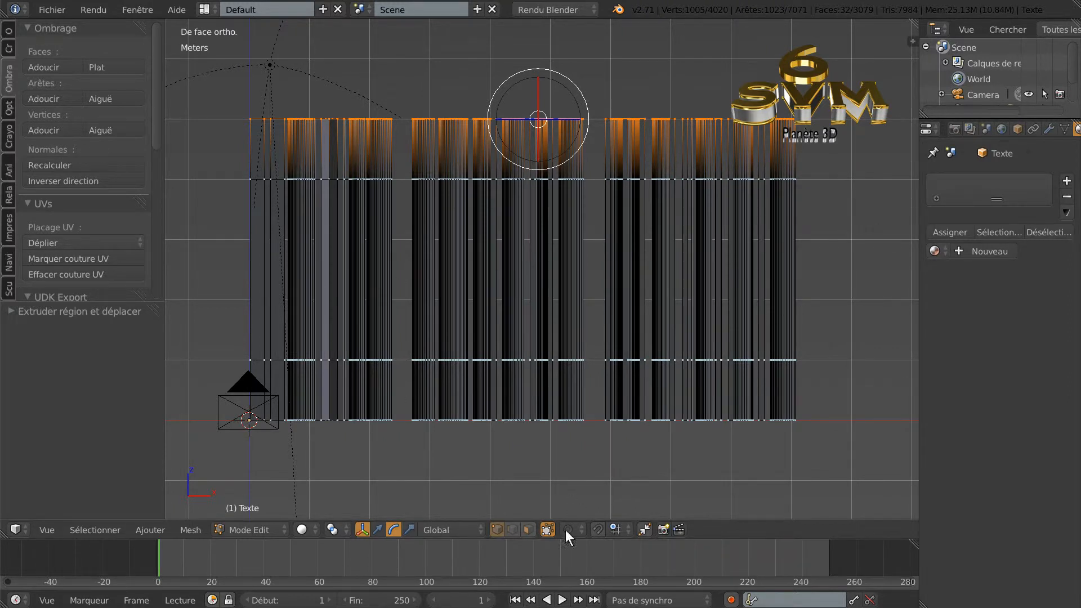
{"action": "left_click", "coordinate": [529, 530]}
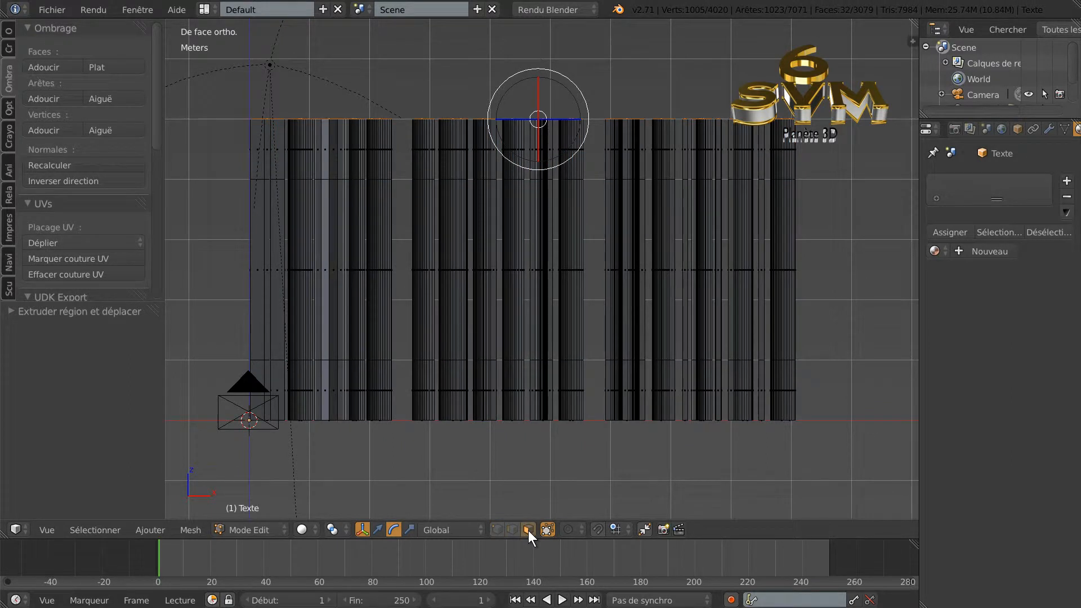
{"action": "left_click", "coordinate": [301, 527]}
{"action": "key", "text": "z"}
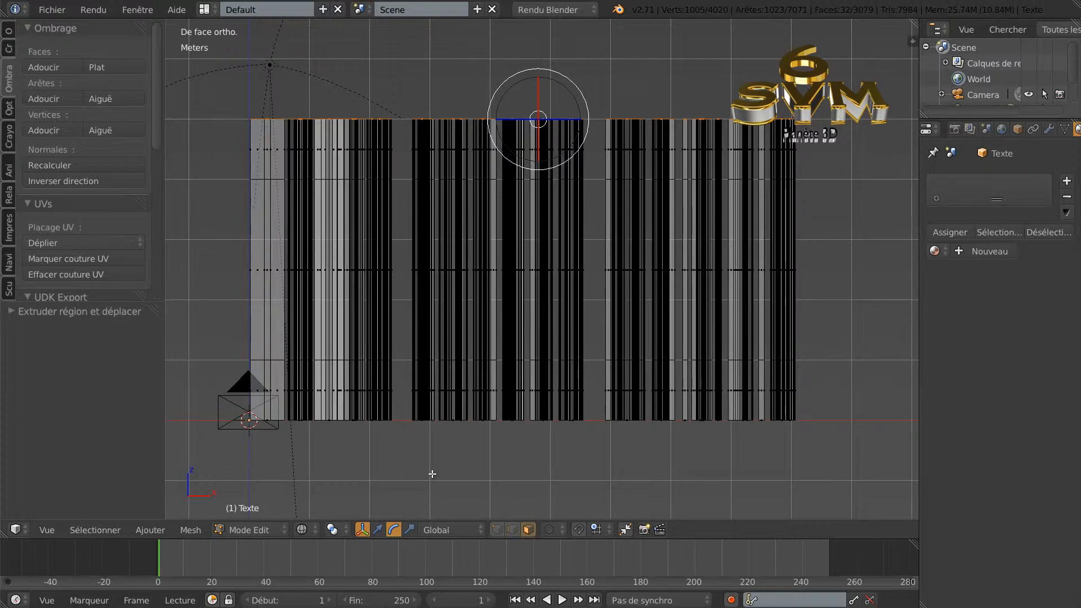
Box-select only the side faces of the tall middle layer of the extruded text.
{"action": "key", "text": "a"}
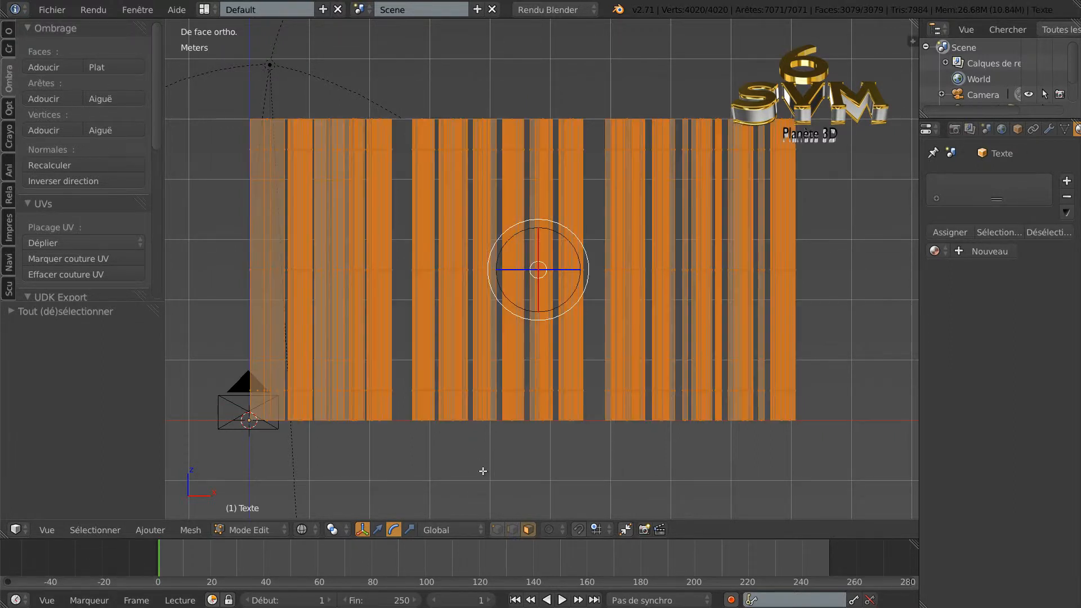
{"action": "key", "text": "b"}
{"action": "left_click_drag", "start_coordinate": [230, 247], "coordinate": [828, 304]}
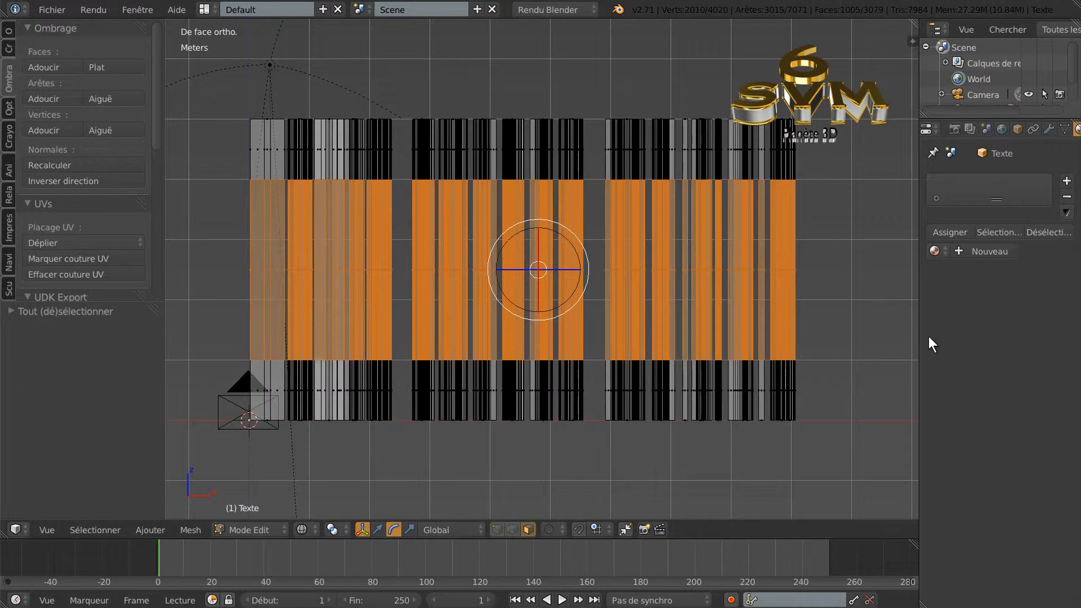
Widen the properties area, add a new material to the text and make it shadeless (Sans ombrage).
{"action": "left_click_drag", "start_coordinate": [919, 326], "coordinate": [878, 327]}
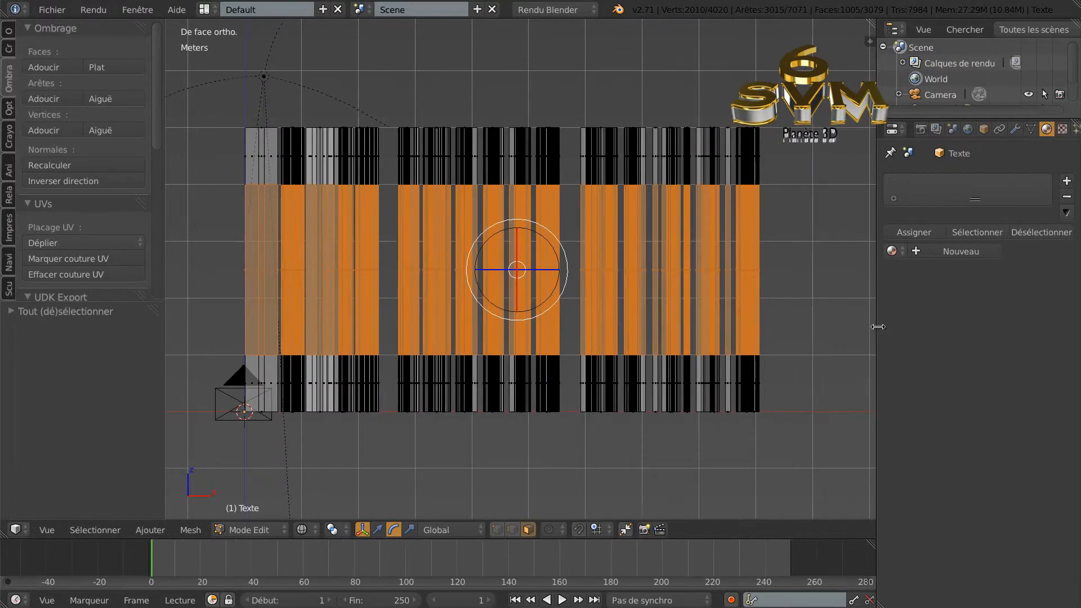
{"action": "left_click", "coordinate": [966, 253]}
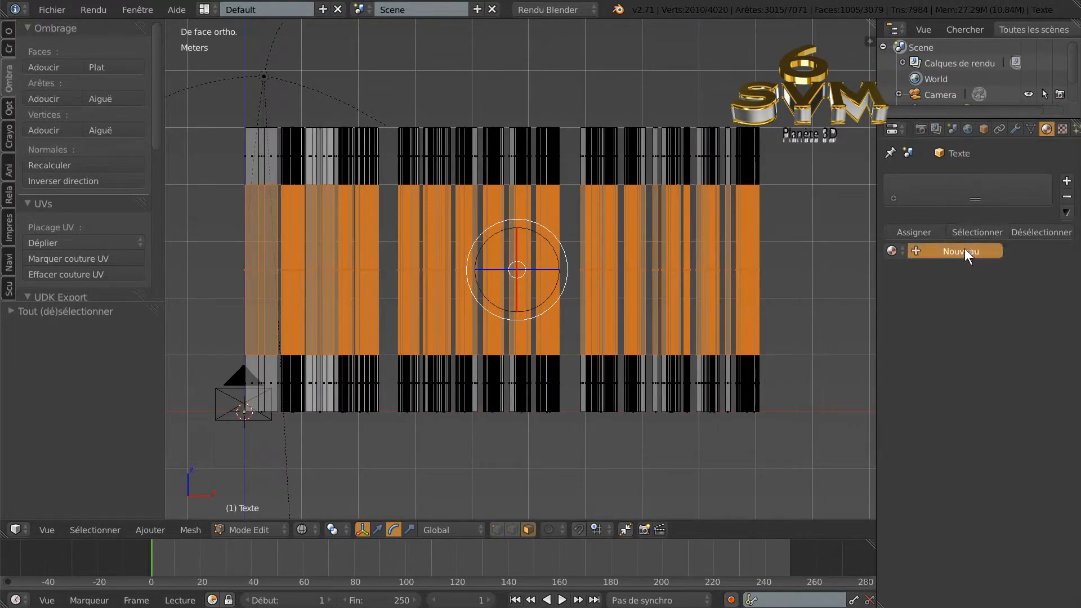
{"action": "scroll", "coordinate": [1076, 309], "scroll_direction": "down", "scroll_amount": 4}
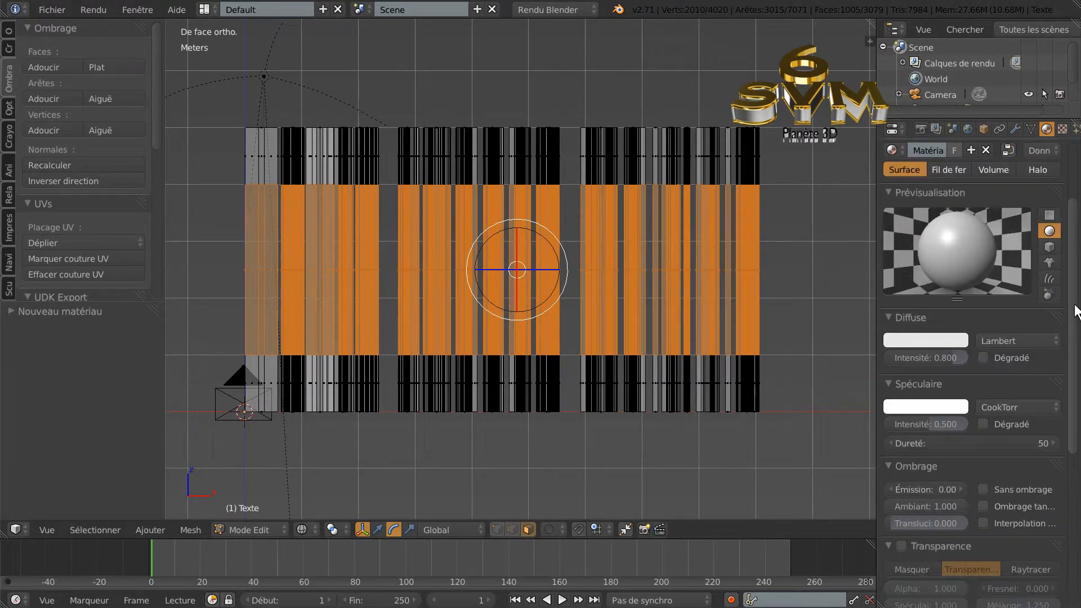
{"action": "scroll", "coordinate": [999, 467], "scroll_direction": "down", "scroll_amount": 2}
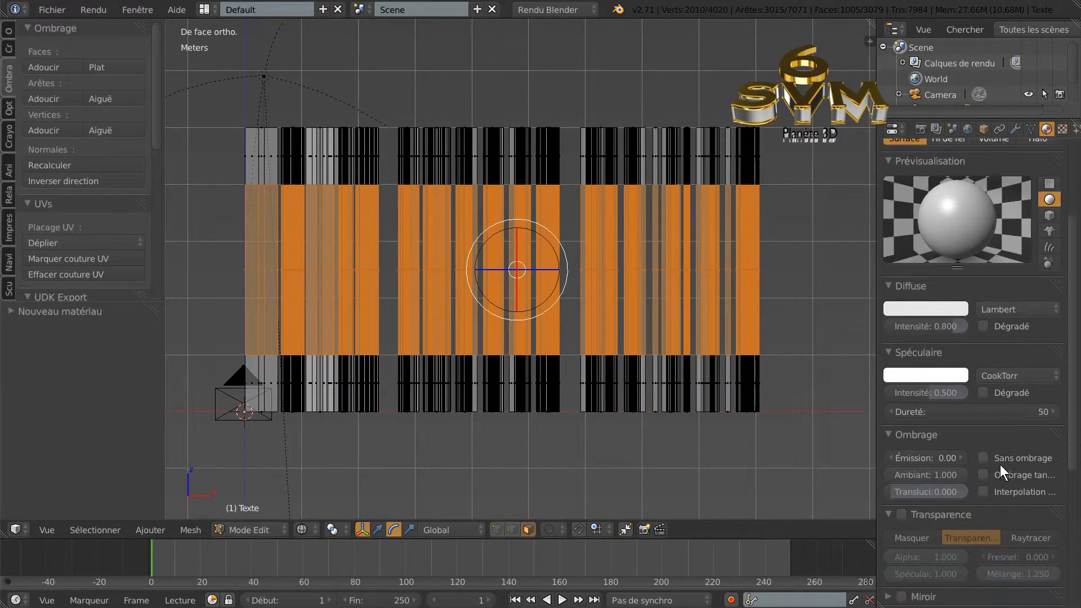
{"action": "left_click", "coordinate": [984, 458]}
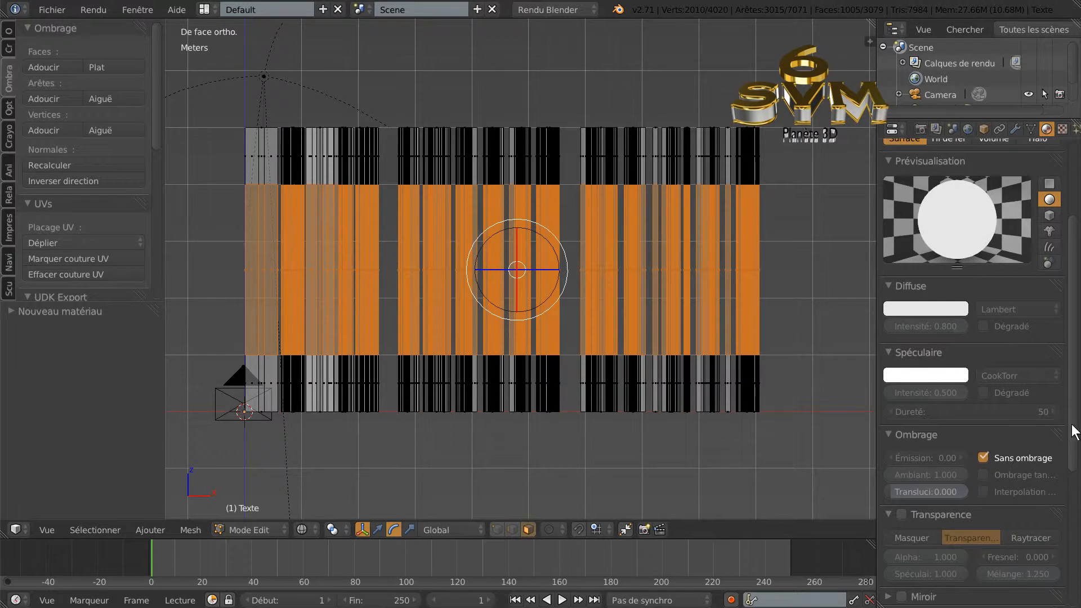
{"action": "scroll", "coordinate": [1070, 326], "scroll_direction": "up", "scroll_amount": 5}
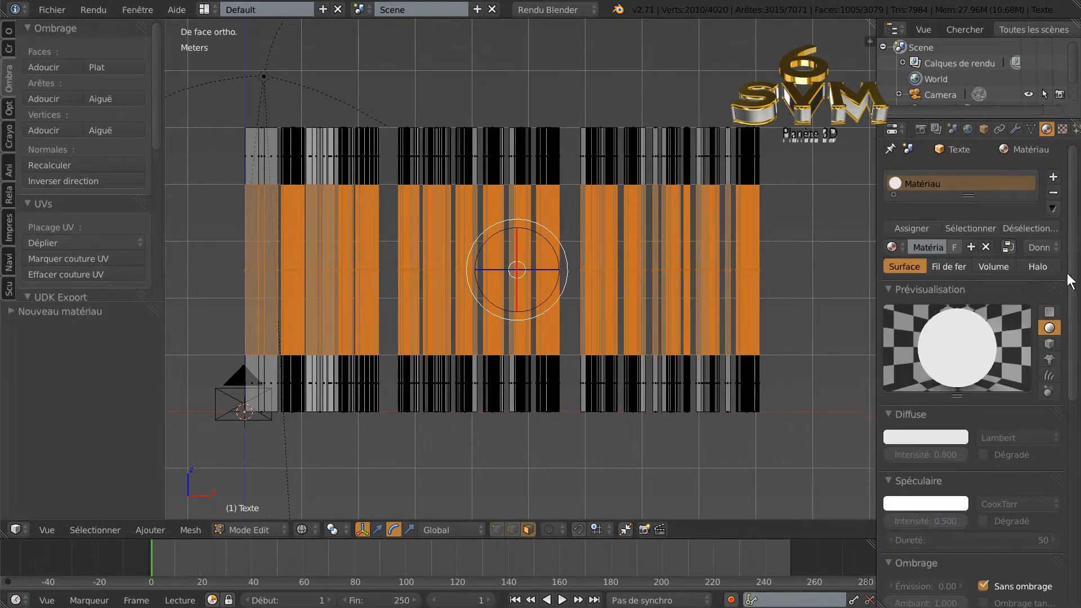
Add a new texture to the text's material and set its type to Image ou vidéo.
{"action": "left_click", "coordinate": [1063, 131]}
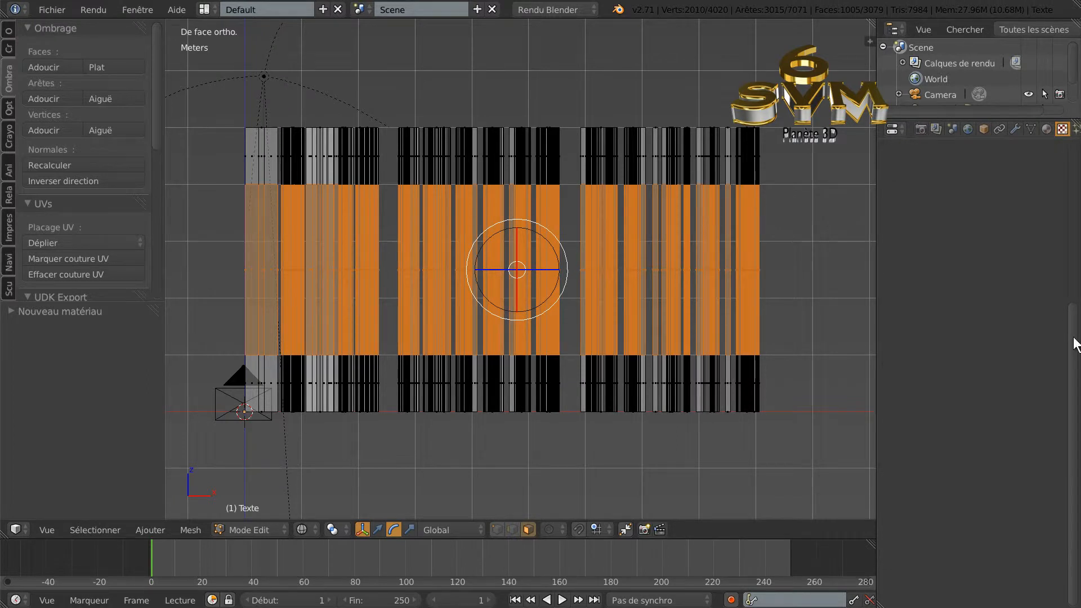
{"action": "scroll", "coordinate": [1076, 265], "scroll_direction": "up", "scroll_amount": 4}
{"action": "scroll", "coordinate": [1077, 258], "scroll_direction": "up", "scroll_amount": 2}
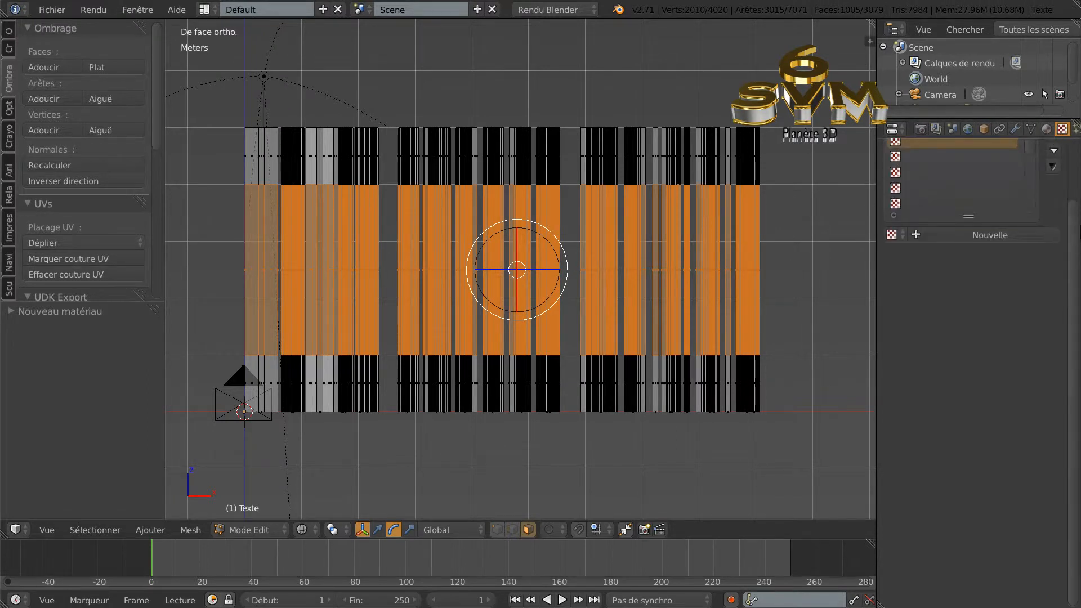
{"action": "left_click", "coordinate": [992, 233]}
{"action": "left_click", "coordinate": [980, 254]}
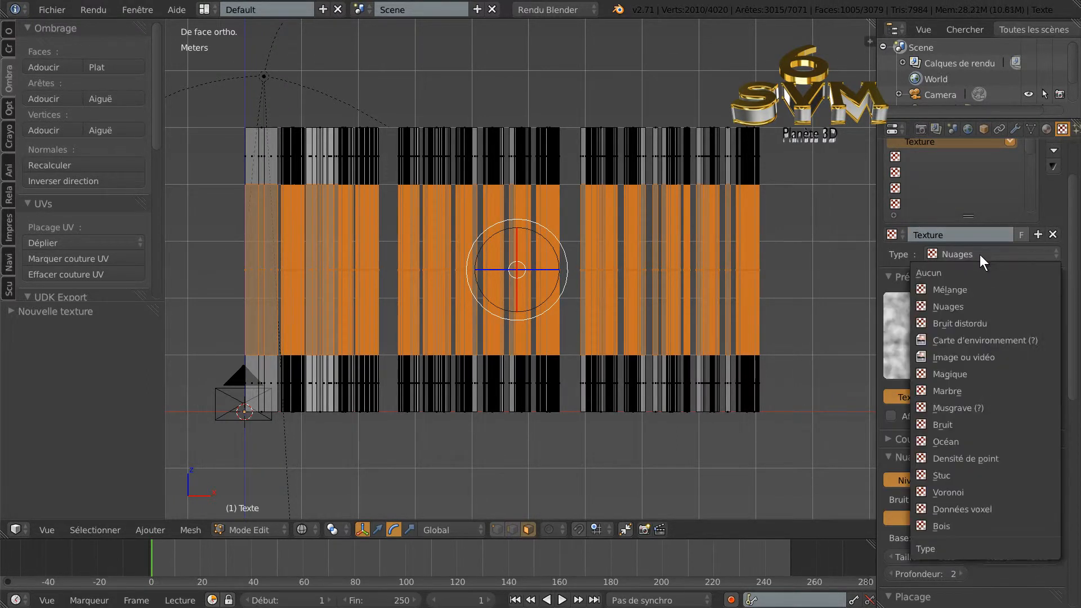
{"action": "left_click", "coordinate": [976, 356]}
Load chrome.png from the Chrome folder inside A.PERSO as the texture's image.
{"action": "scroll", "coordinate": [1074, 321], "scroll_direction": "down", "scroll_amount": 5}
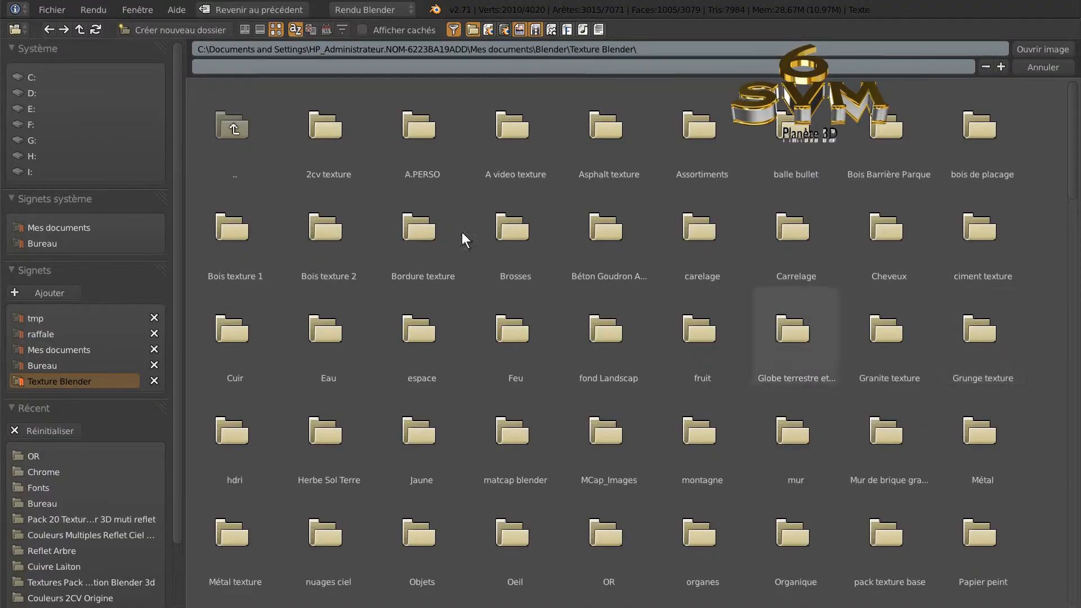
{"action": "left_click", "coordinate": [420, 126]}
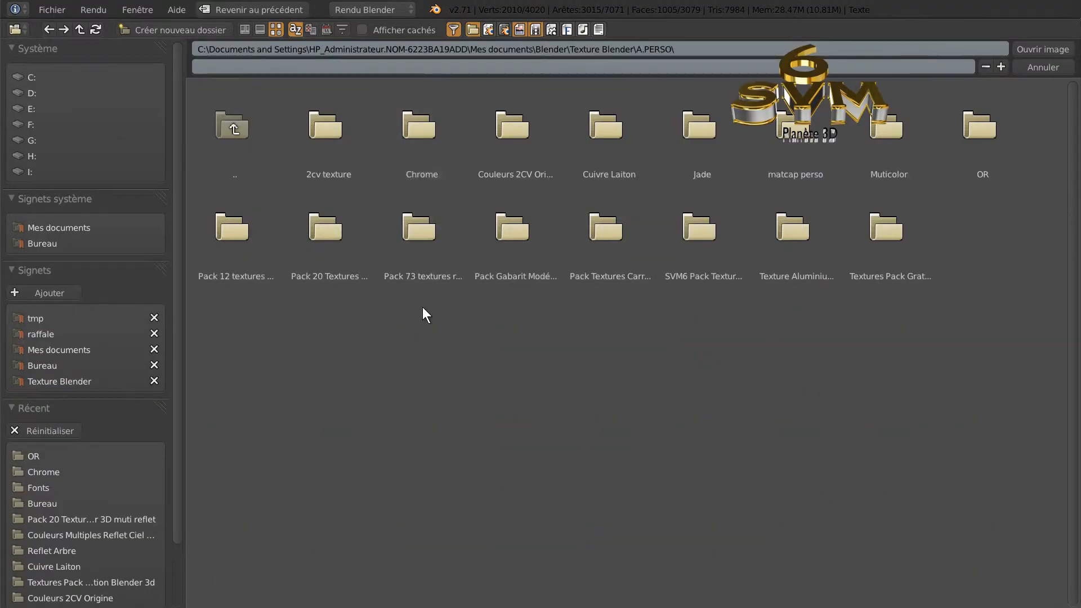
{"action": "left_click", "coordinate": [418, 129]}
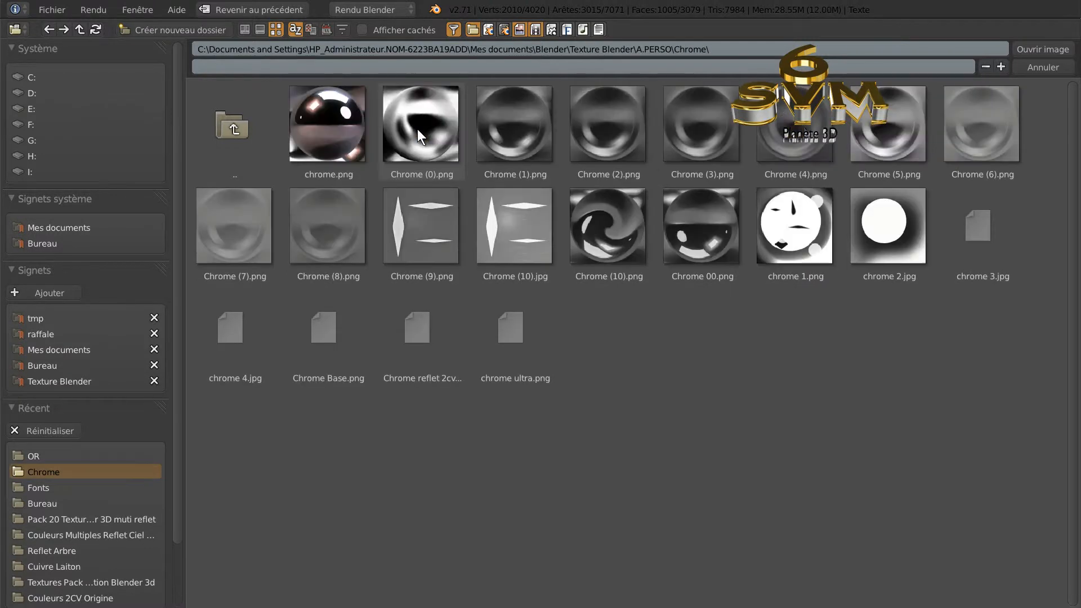
{"action": "left_click", "coordinate": [340, 126]}
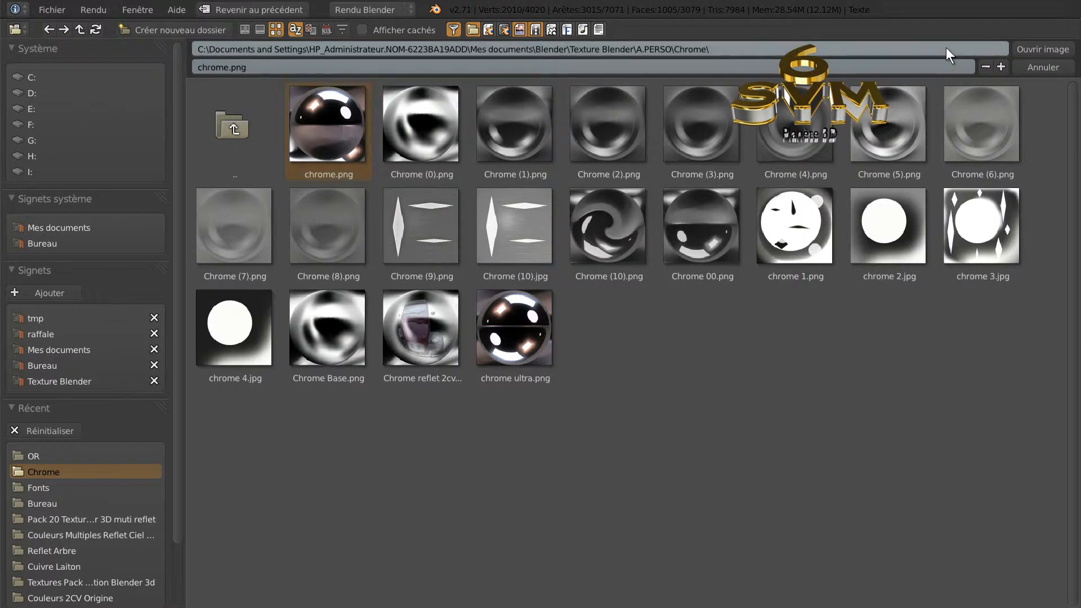
{"action": "left_click", "coordinate": [1043, 50]}
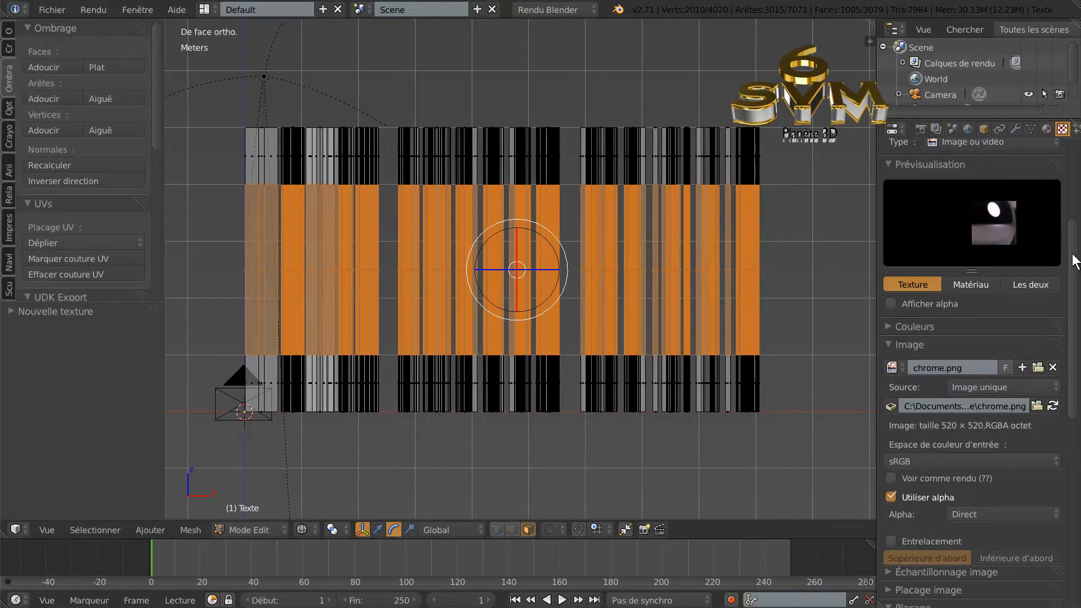
Set the chrome texture's mapping coordinates to Réflexion.
{"action": "scroll", "coordinate": [1073, 315], "scroll_direction": "down", "scroll_amount": 8}
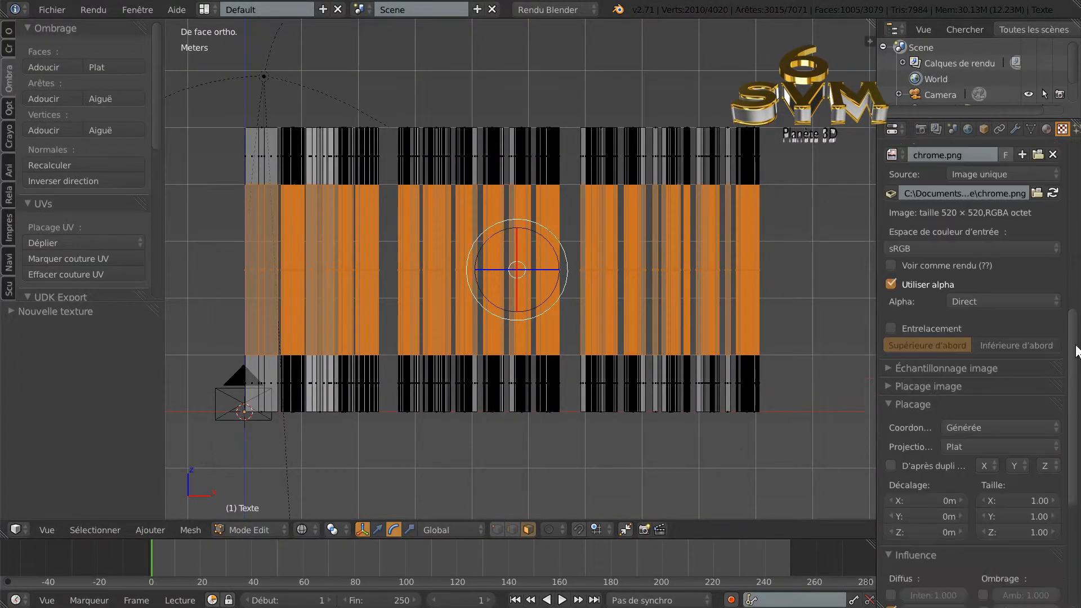
{"action": "left_click", "coordinate": [1004, 427]}
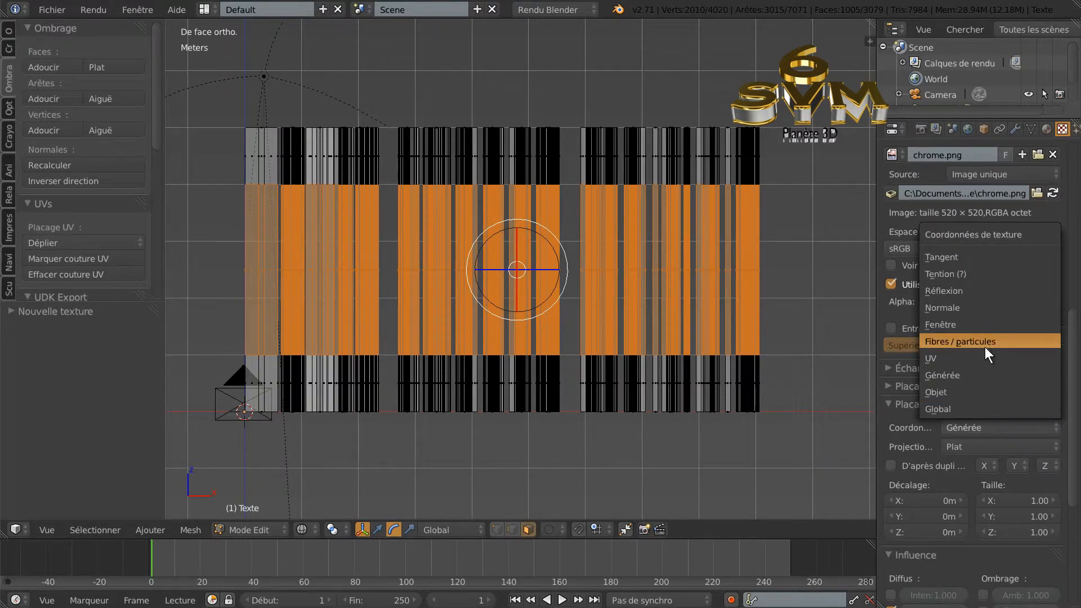
{"action": "left_click", "coordinate": [978, 290]}
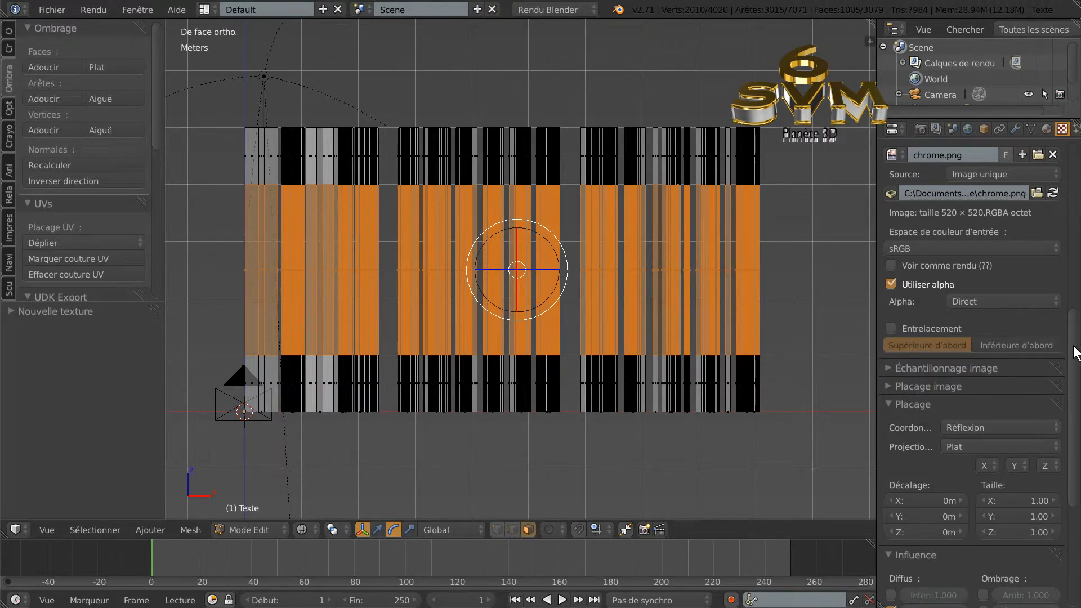
Assign the chrome material to the selected middle-layer faces and invert the face selection.
{"action": "scroll", "coordinate": [1075, 354], "scroll_direction": "up", "scroll_amount": 10}
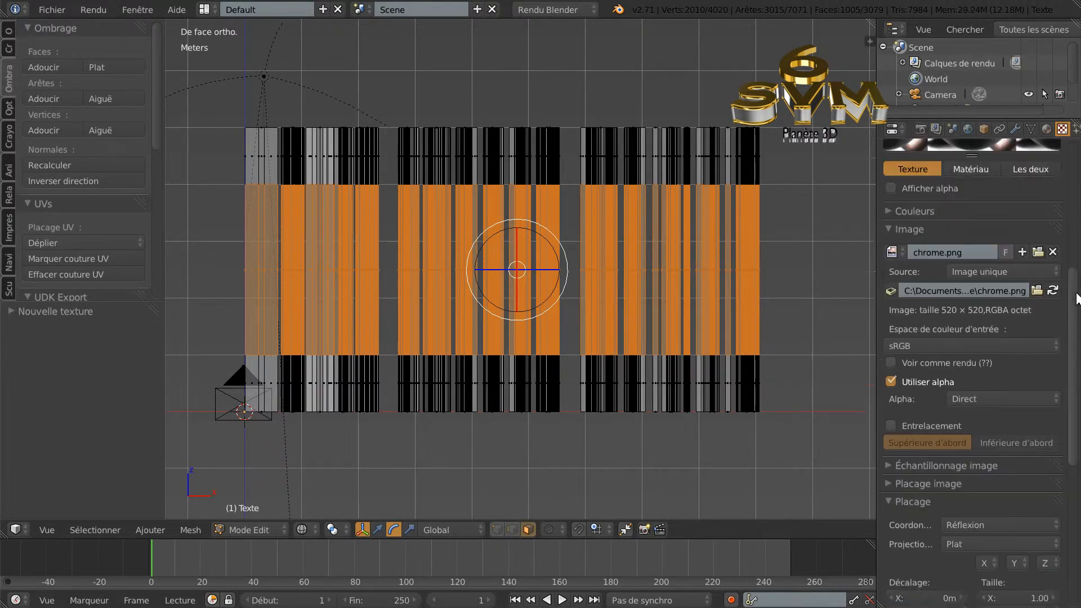
{"action": "left_click", "coordinate": [1043, 130]}
{"action": "left_click", "coordinate": [912, 228]}
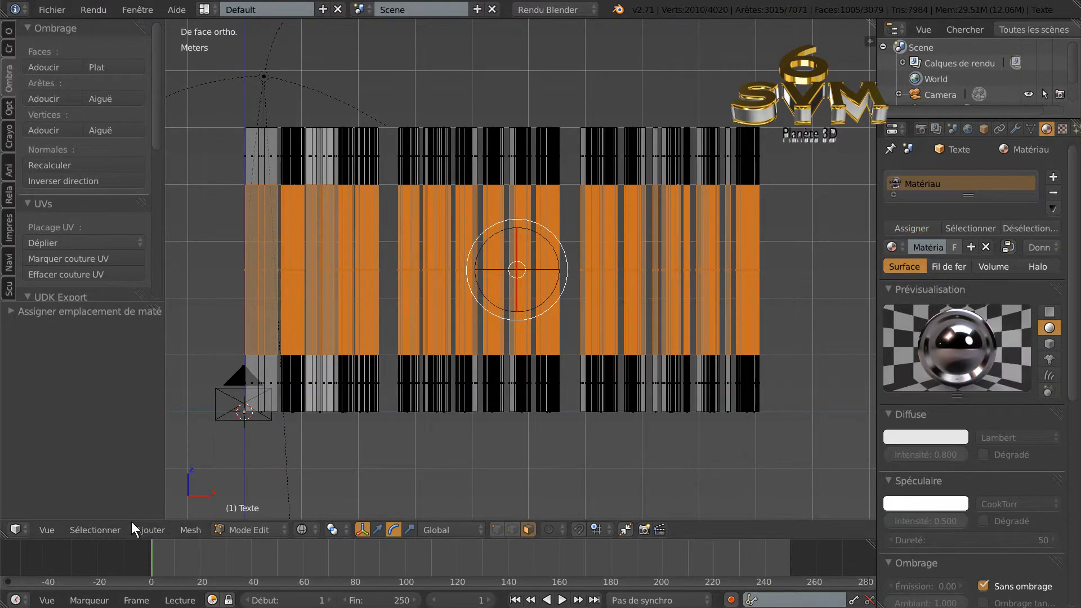
{"action": "left_click", "coordinate": [98, 533]}
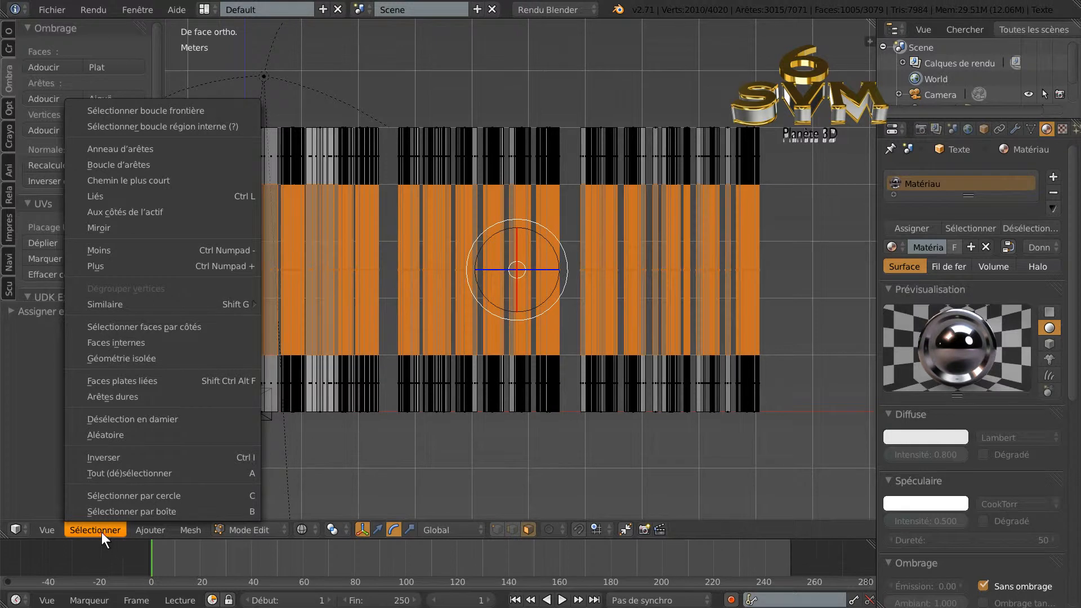
{"action": "left_click", "coordinate": [114, 457]}
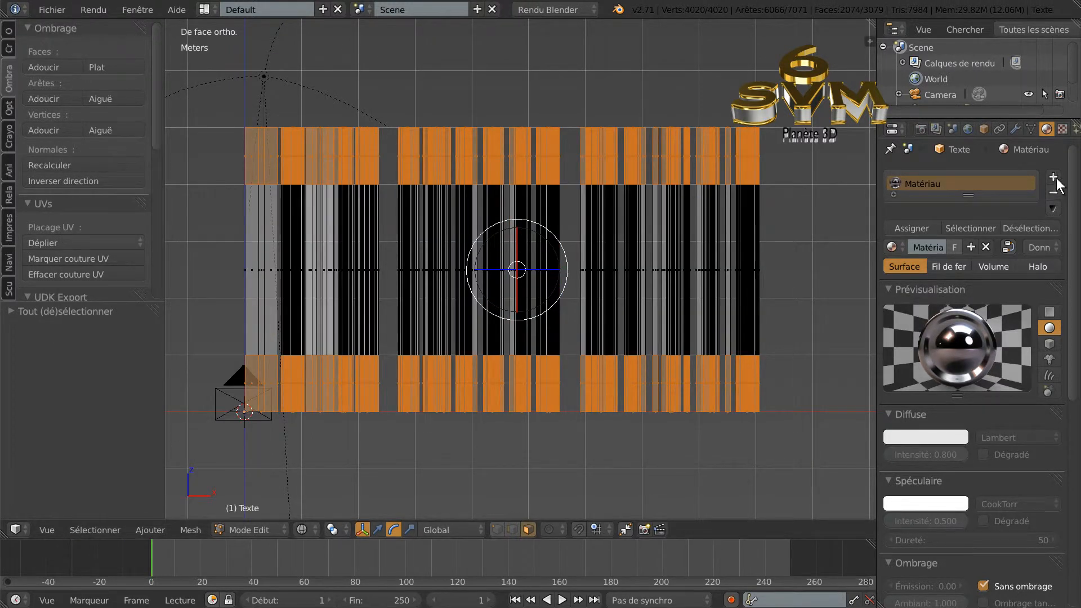
Add a second material slot with a new material and make it shadeless (Sans ombrage).
{"action": "scroll", "coordinate": [1079, 211], "scroll_direction": "up", "scroll_amount": 1}
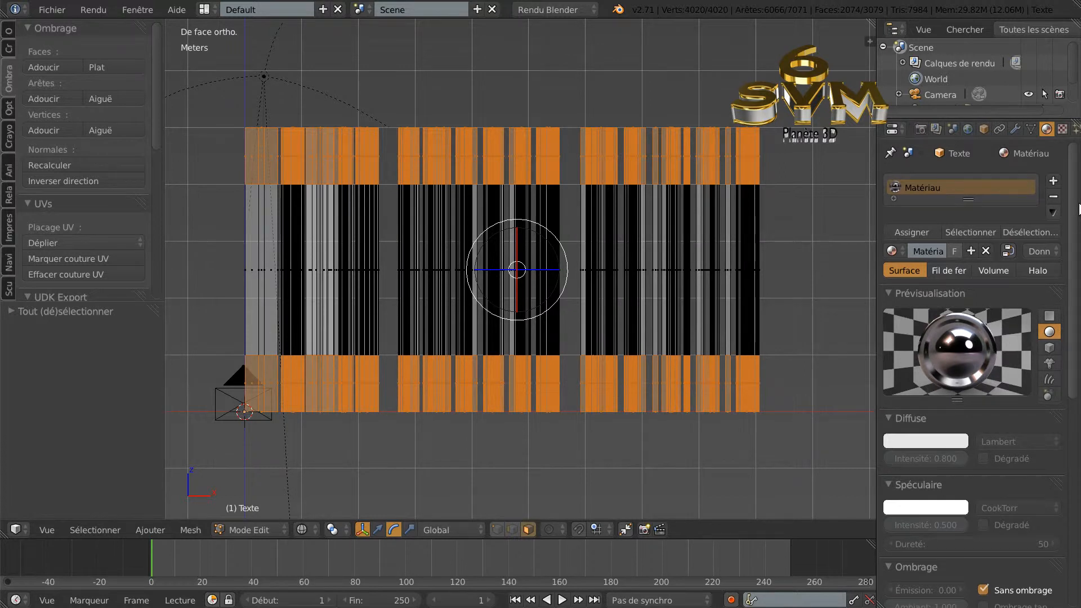
{"action": "left_click", "coordinate": [1054, 183]}
{"action": "left_click", "coordinate": [935, 253]}
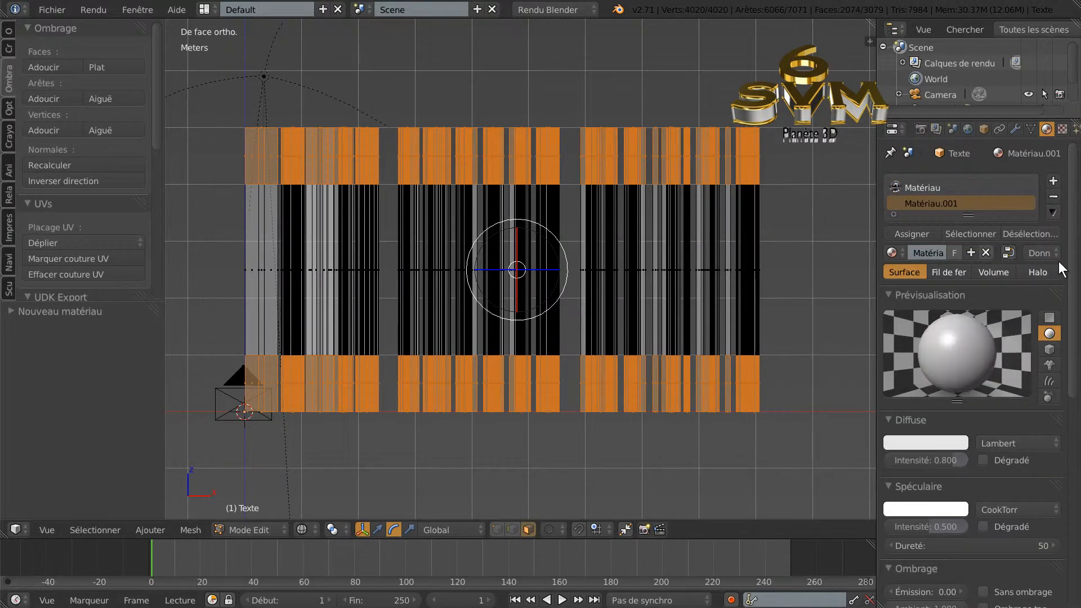
{"action": "scroll", "coordinate": [1003, 445], "scroll_direction": "down", "scroll_amount": 8}
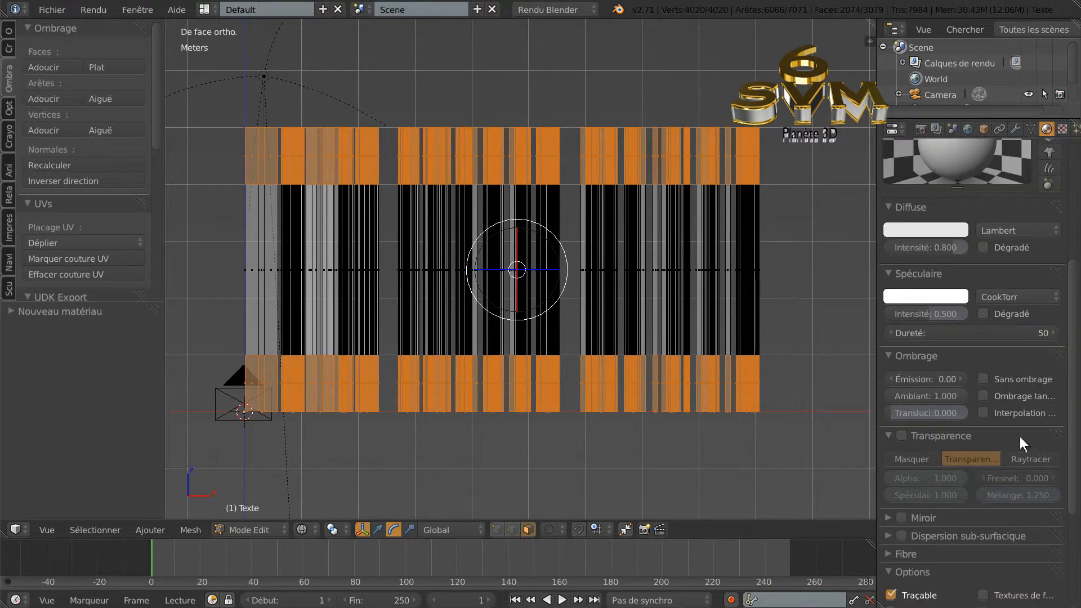
{"action": "left_click", "coordinate": [984, 379]}
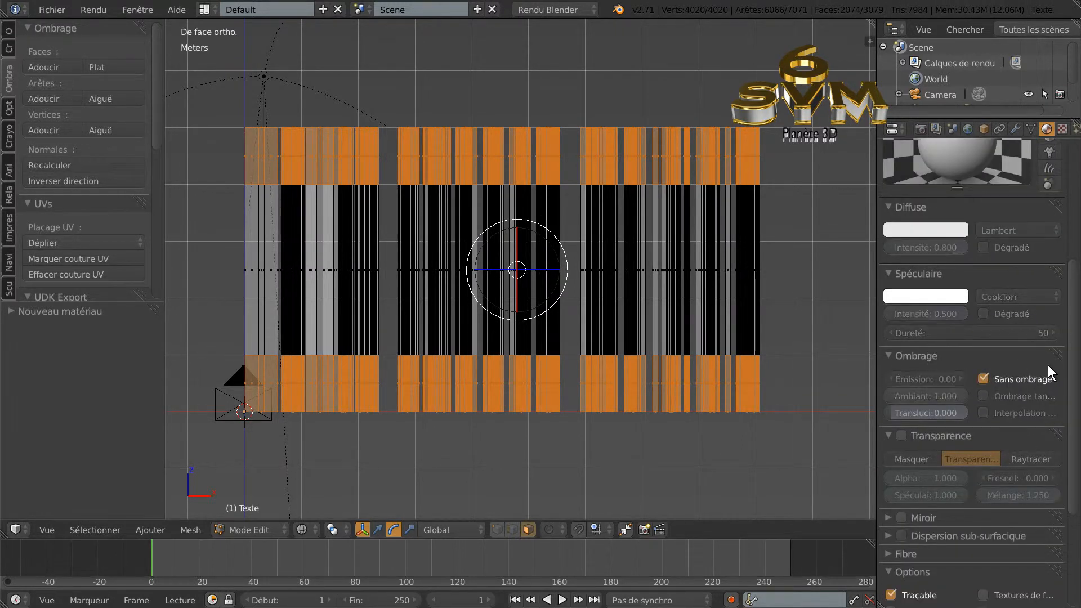
Add a new texture to the second material and set its mapping coordinates to Réflexion.
{"action": "scroll", "coordinate": [1072, 349], "scroll_direction": "up", "scroll_amount": 6}
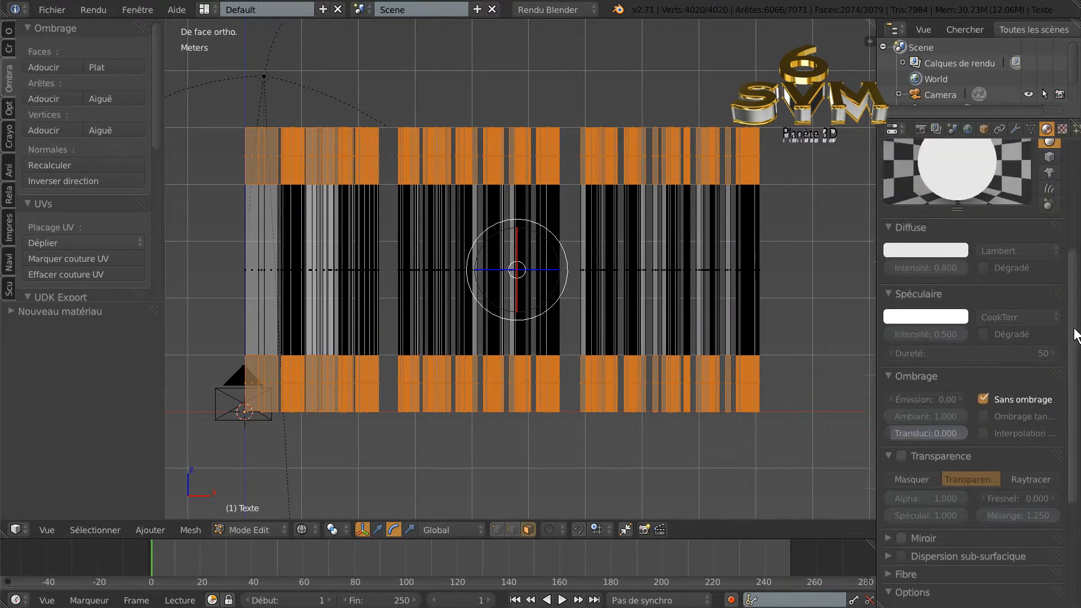
{"action": "left_click", "coordinate": [1063, 130]}
{"action": "left_click", "coordinate": [1025, 203]}
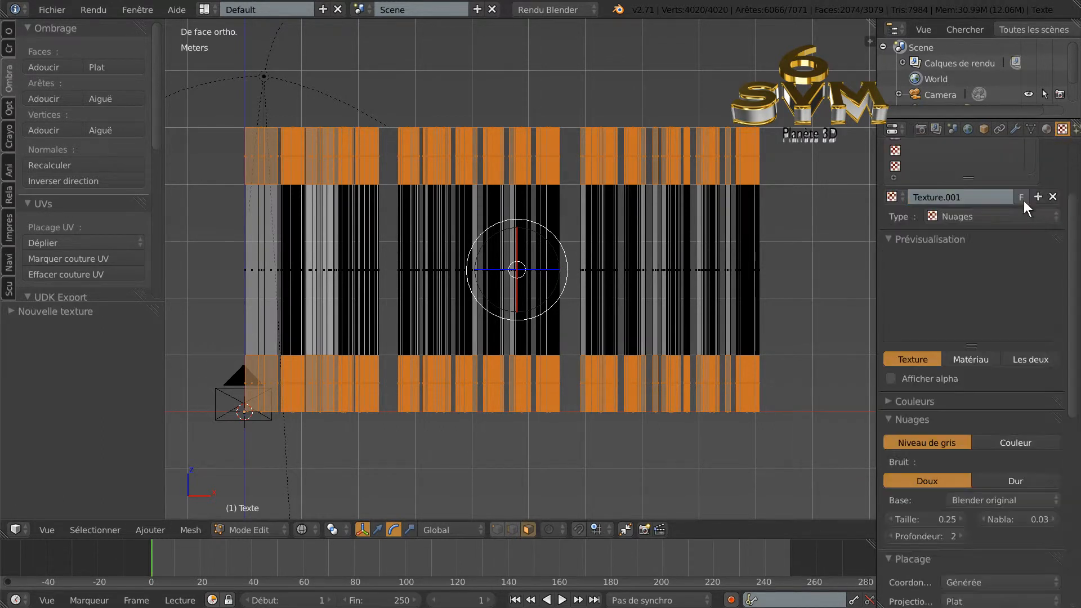
{"action": "scroll", "coordinate": [1075, 321], "scroll_direction": "down", "scroll_amount": 2}
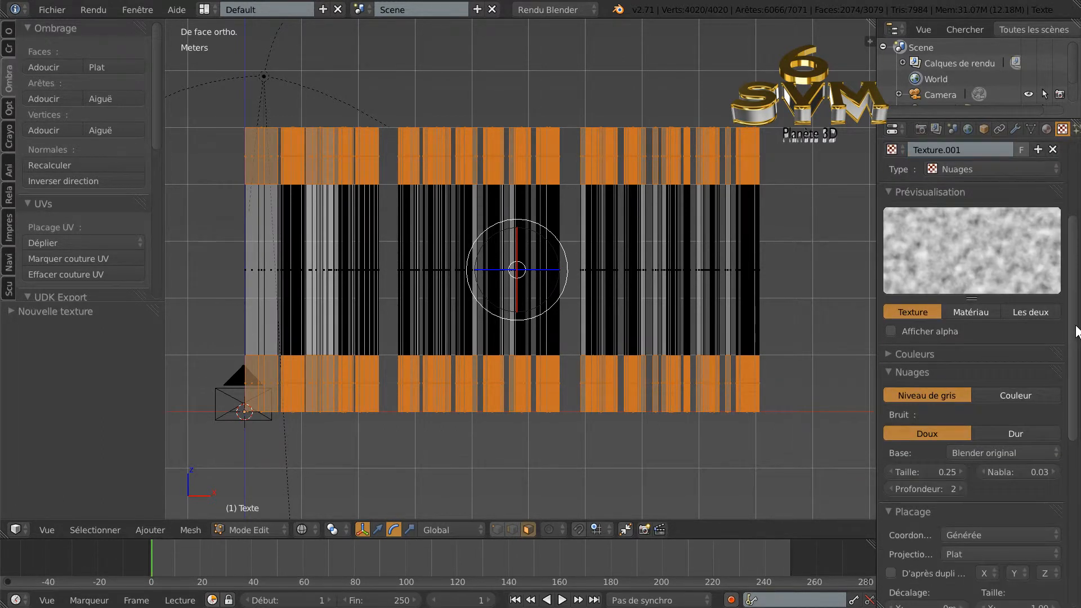
{"action": "scroll", "coordinate": [1075, 334], "scroll_direction": "down", "scroll_amount": 1}
{"action": "left_click", "coordinate": [980, 520]}
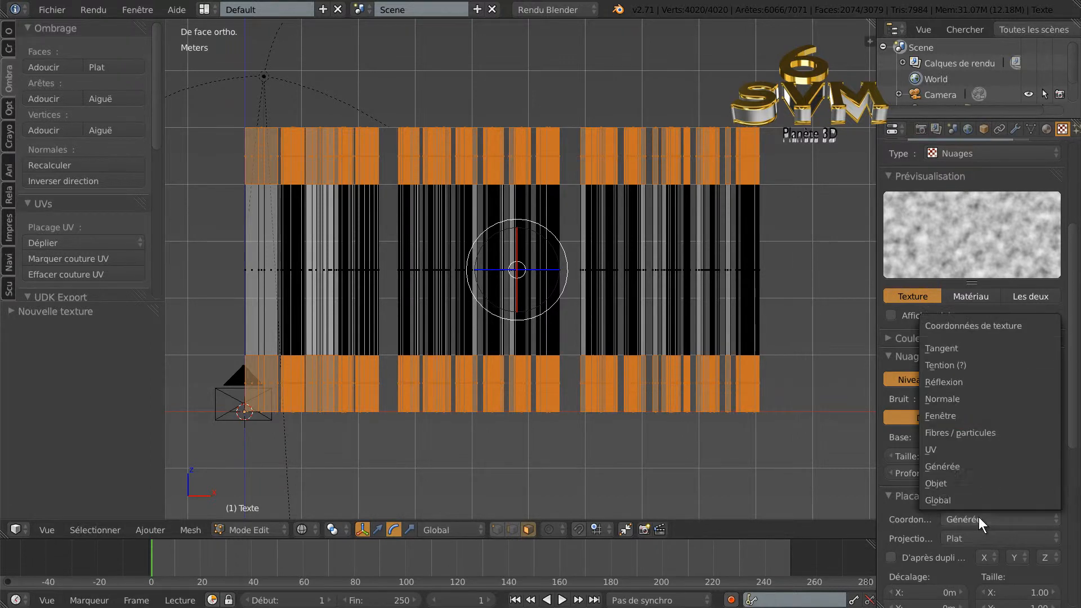
{"action": "left_click", "coordinate": [981, 380]}
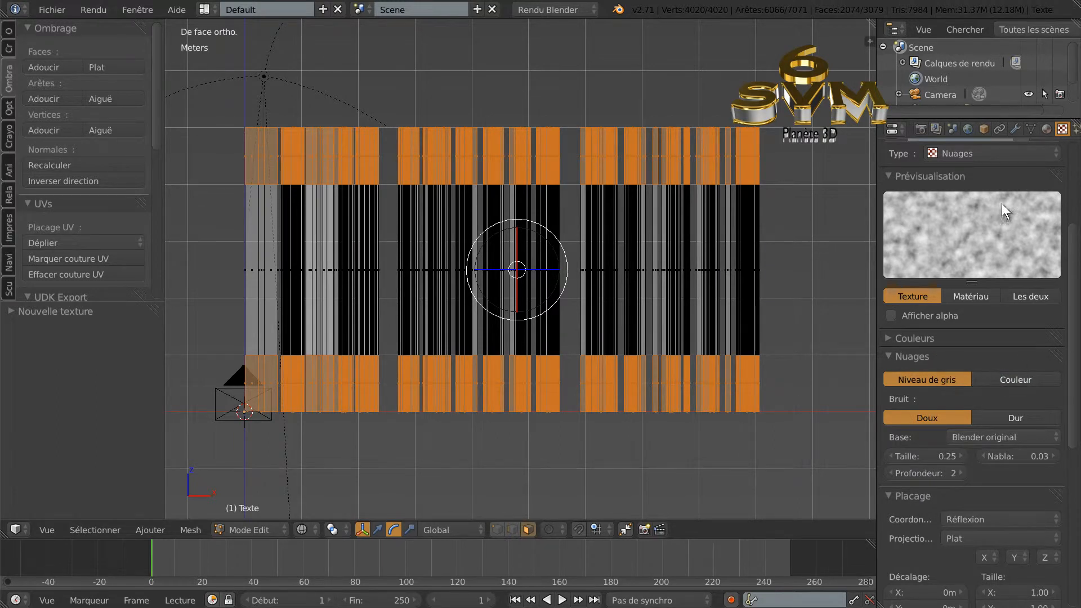
Change the new texture's type to Image ou vidéo and load Or 4.png from the OR folder inside A.PERSO.
{"action": "scroll", "coordinate": [1002, 203], "scroll_direction": "up", "scroll_amount": 2}
{"action": "left_click", "coordinate": [989, 176]}
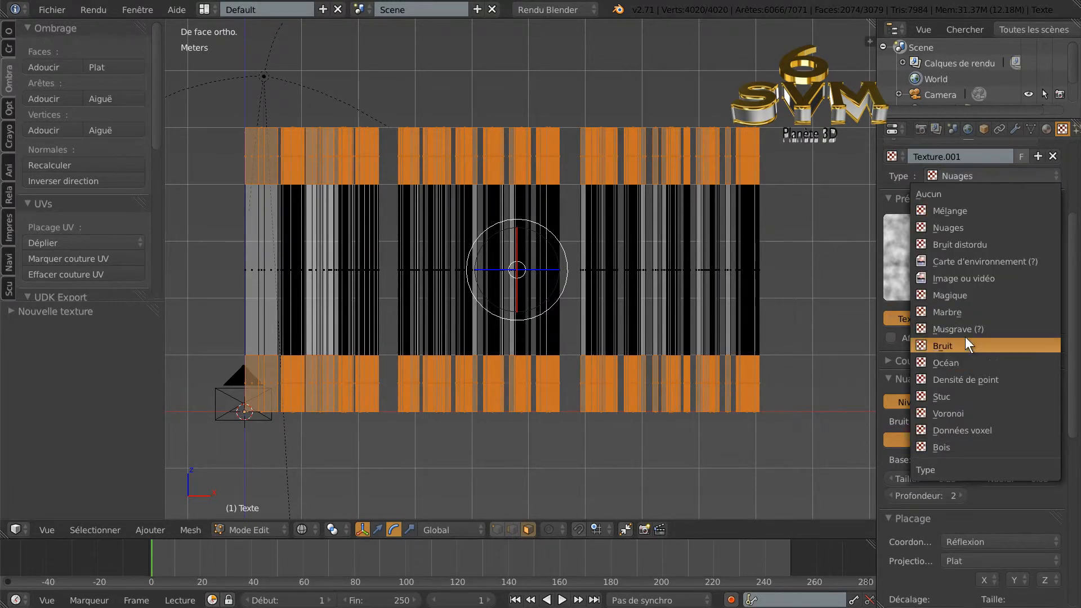
{"action": "left_click", "coordinate": [974, 279]}
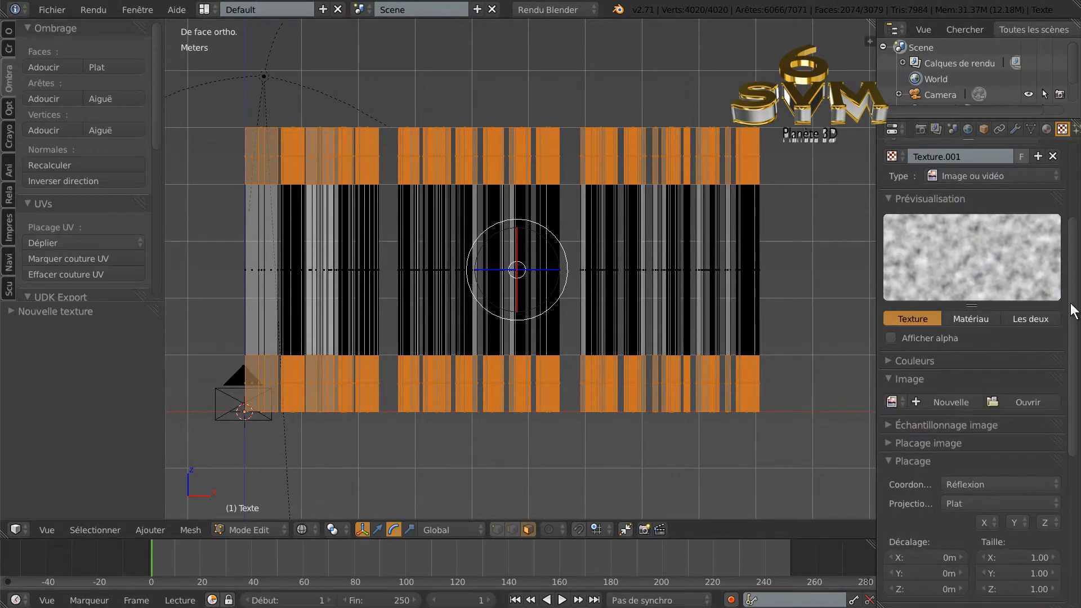
{"action": "left_click", "coordinate": [1029, 397]}
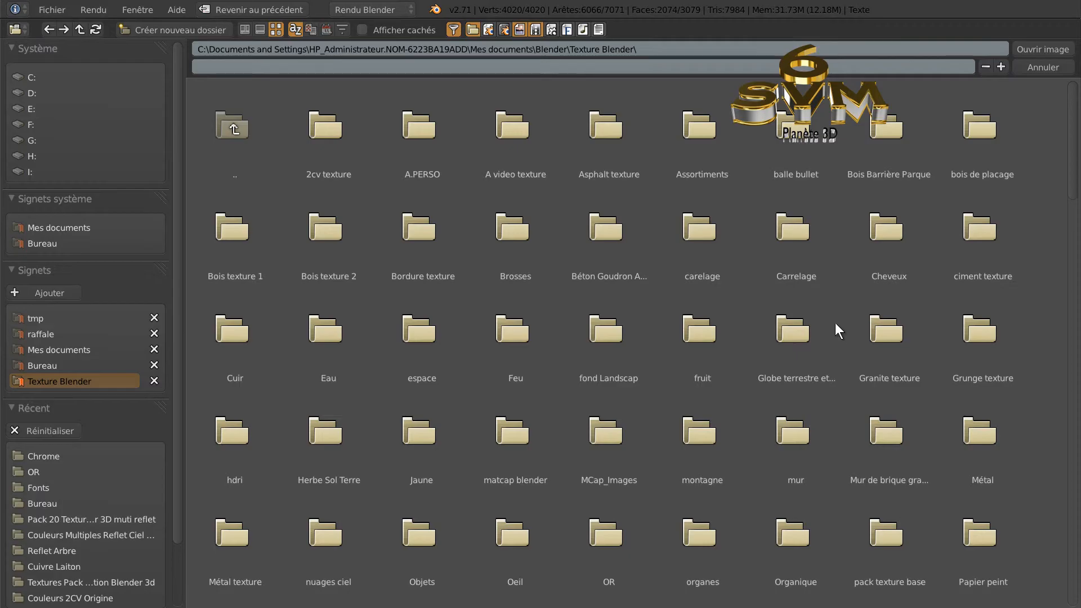
{"action": "left_click", "coordinate": [420, 126]}
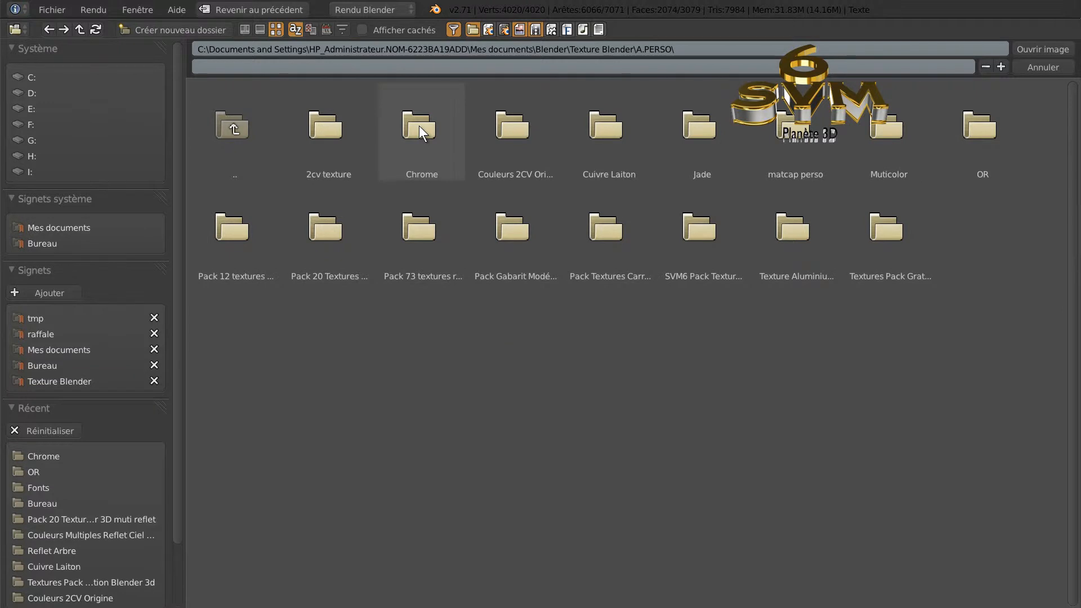
{"action": "left_click", "coordinate": [975, 128]}
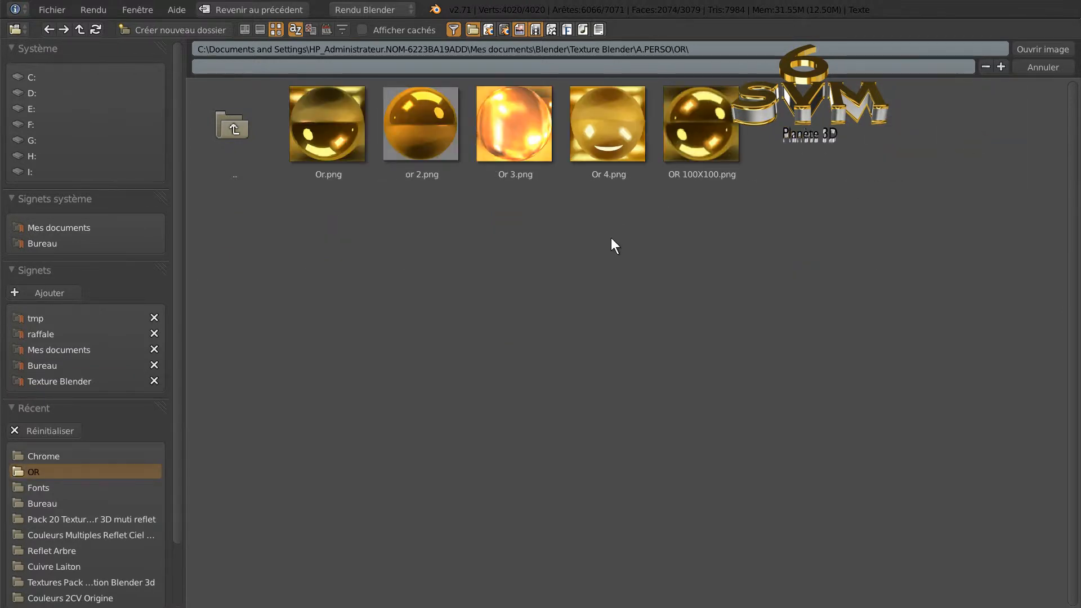
{"action": "left_click", "coordinate": [603, 120]}
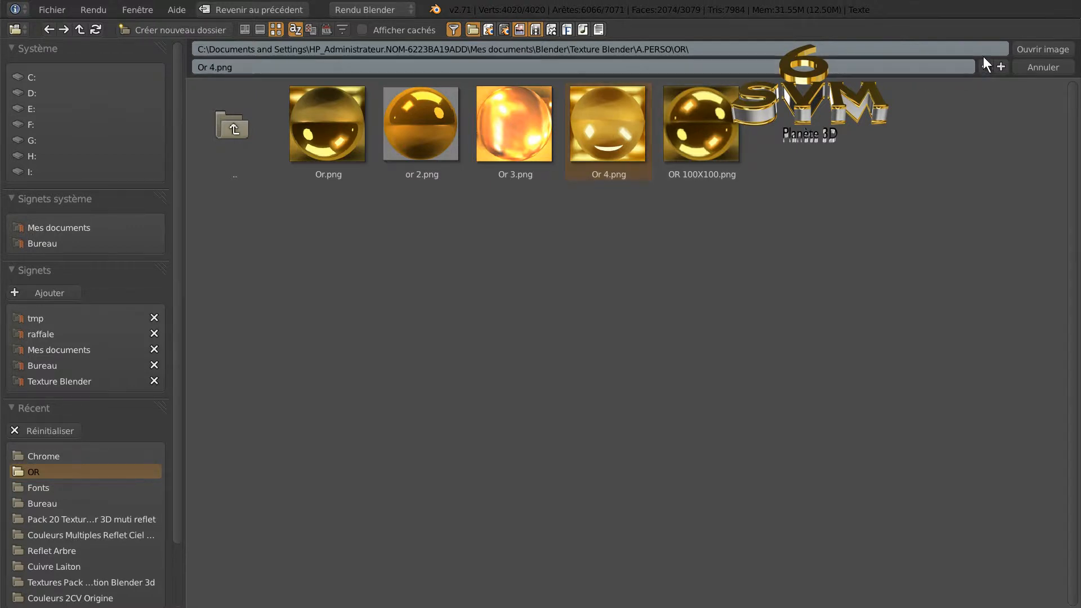
{"action": "left_click", "coordinate": [1032, 50]}
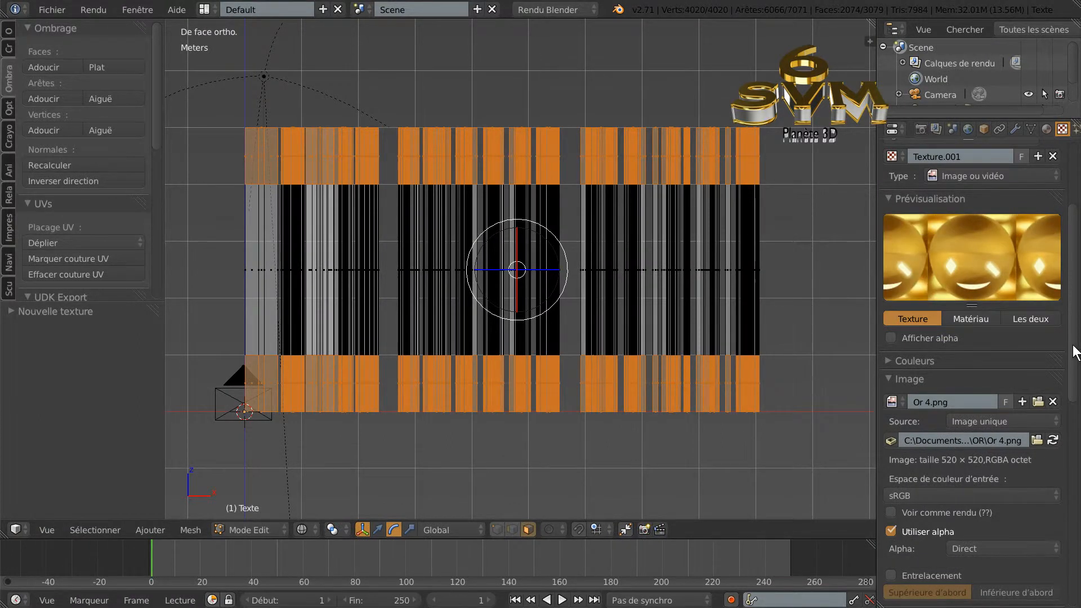
Assign the gold material to the selected outer-layer faces of the text mesh.
{"action": "scroll", "coordinate": [1077, 298], "scroll_direction": "up", "scroll_amount": 5}
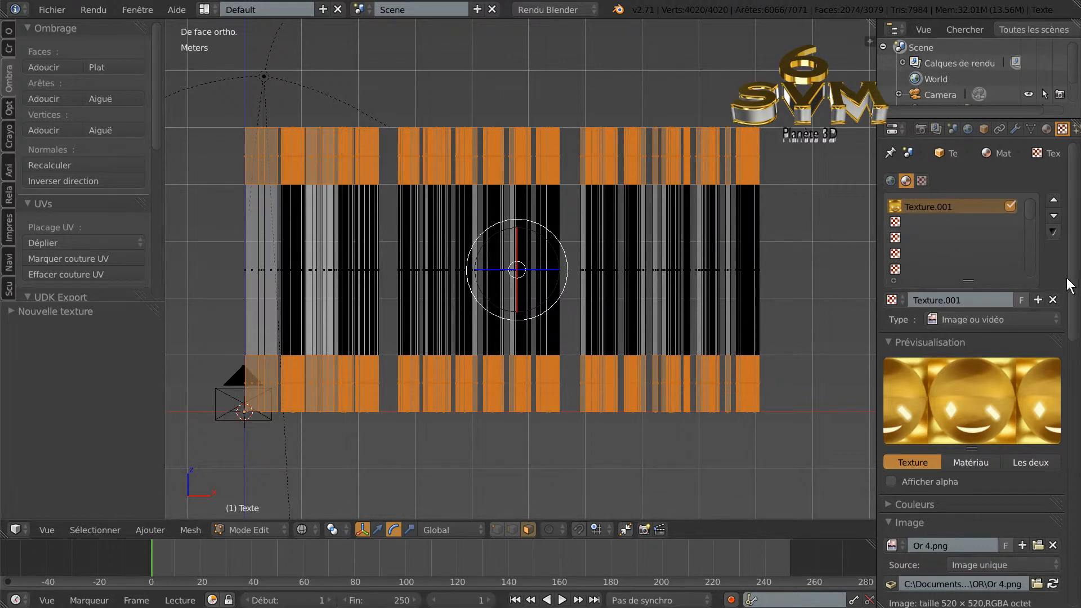
{"action": "left_click_drag", "start_coordinate": [1073, 280], "coordinate": [1077, 384]}
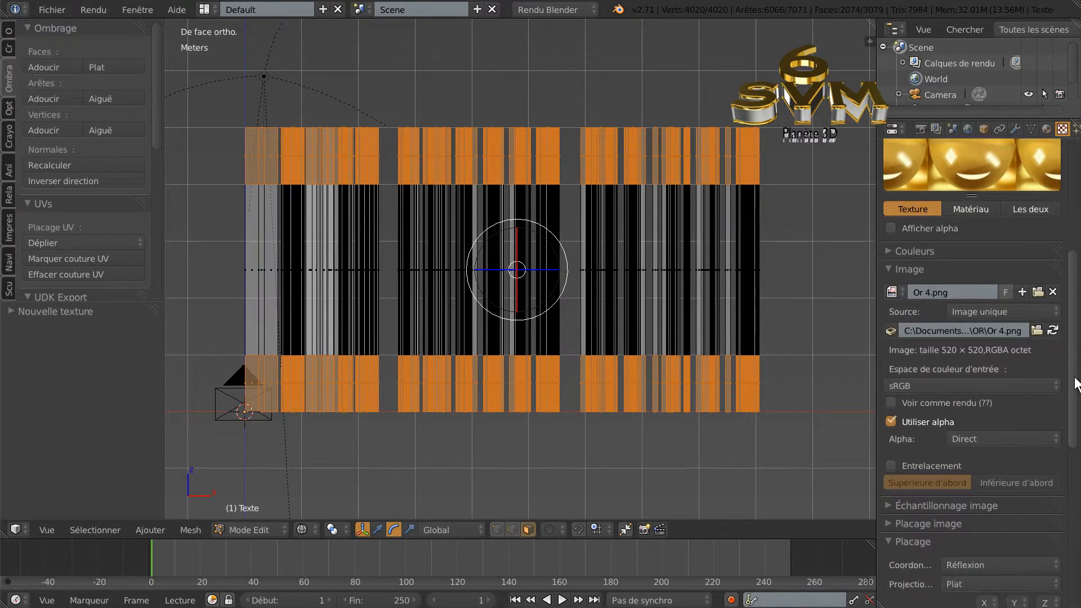
{"action": "scroll", "coordinate": [1075, 378], "scroll_direction": "down", "scroll_amount": 2}
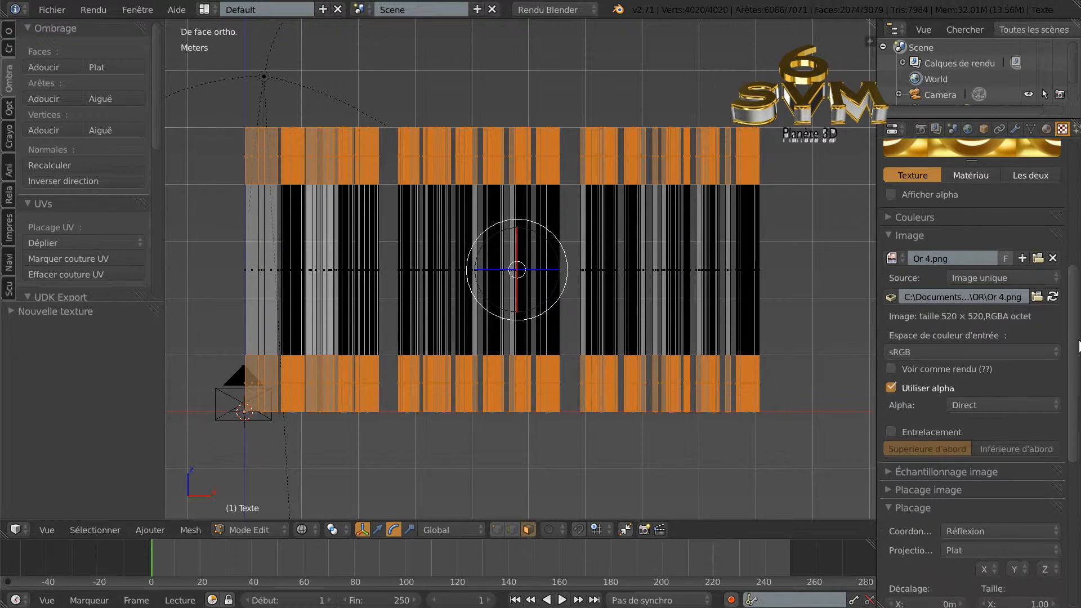
{"action": "scroll", "coordinate": [1076, 345], "scroll_direction": "up", "scroll_amount": 5}
{"action": "left_click", "coordinate": [1047, 129]}
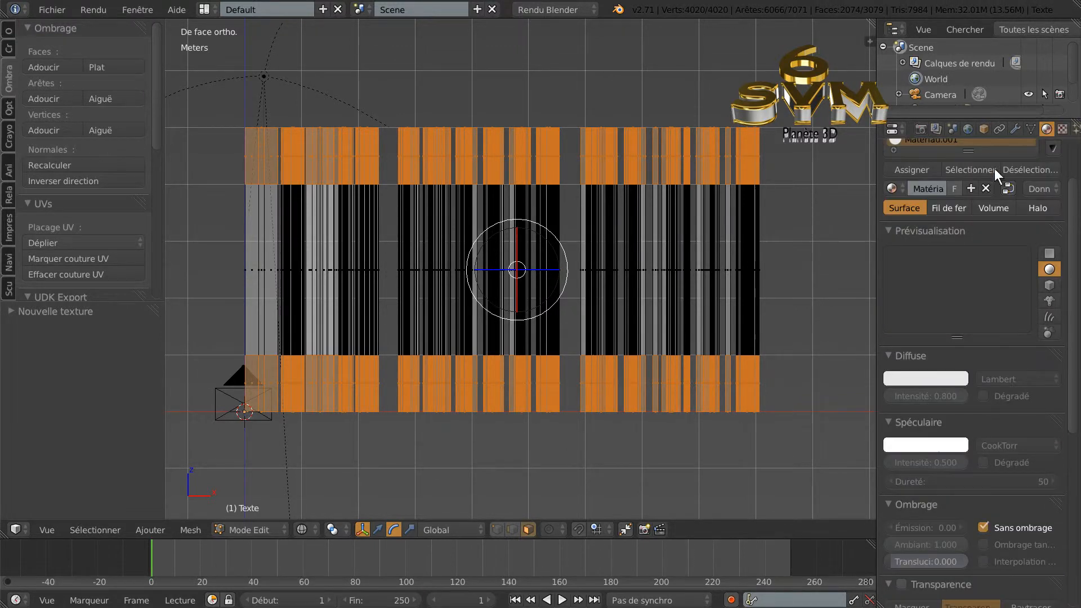
{"action": "left_click", "coordinate": [912, 169]}
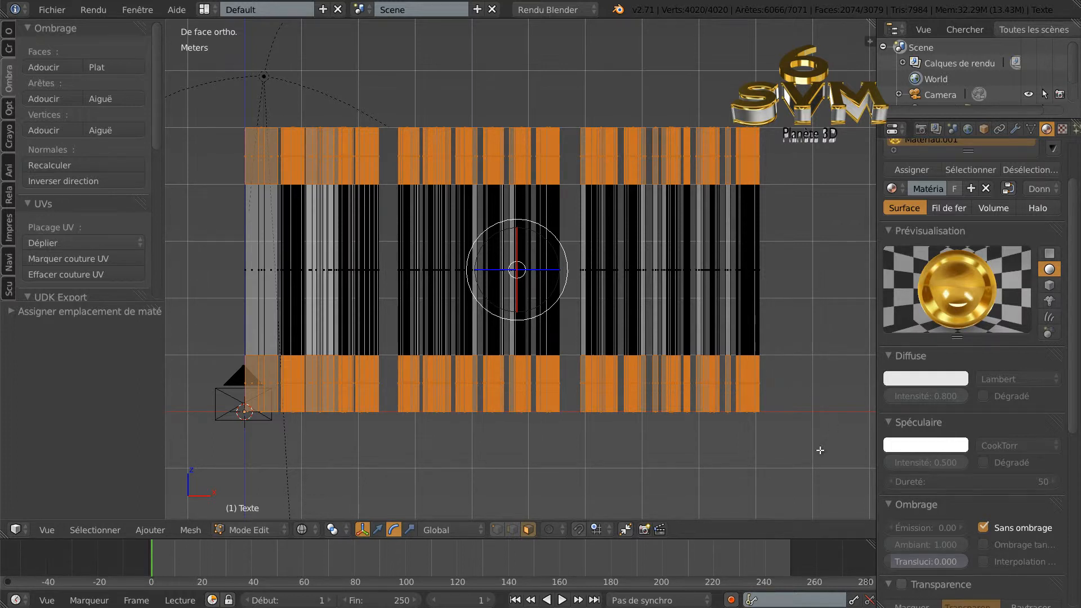
Orbit to a perspective view of the text and test-render the scene from the existing camera.
{"action": "middle_click_drag", "start_coordinate": [821, 401], "coordinate": [789, 429]}
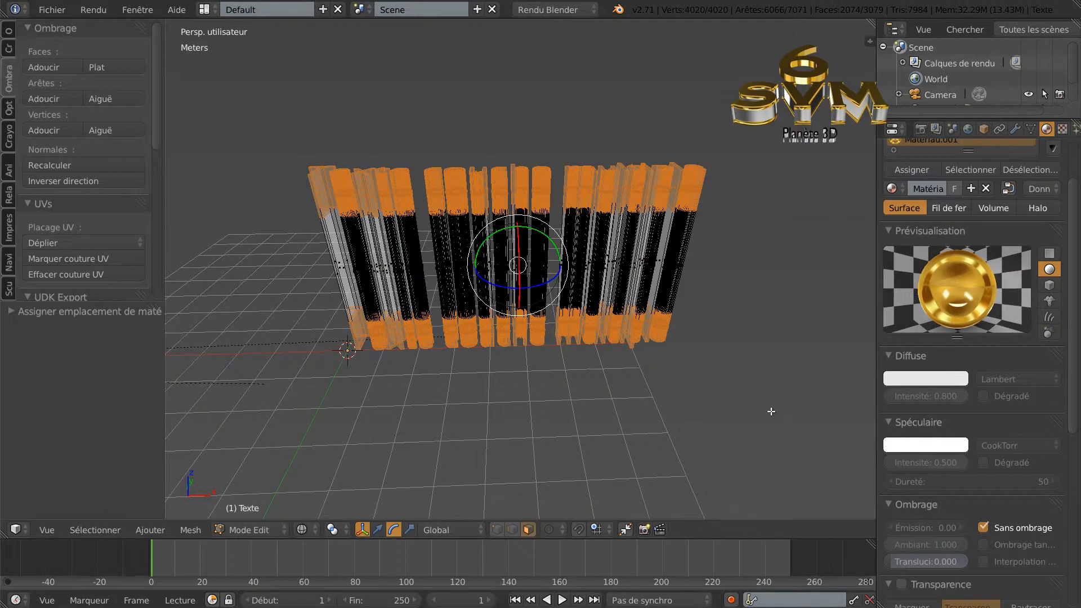
{"action": "key", "text": "F12"}
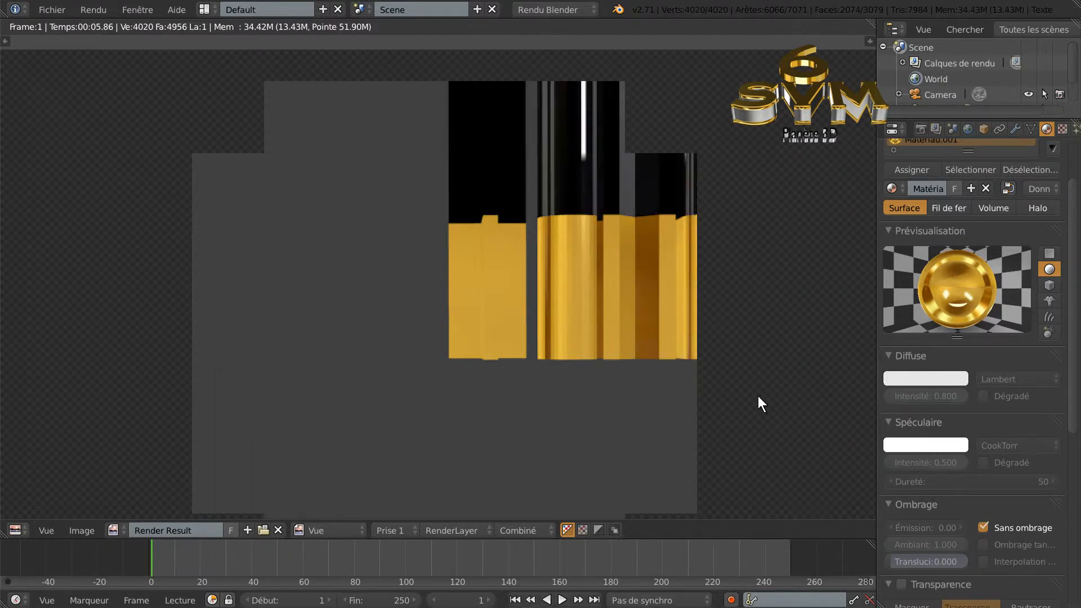
{"action": "key", "text": "Escape"}
Align the camera to the current view, render the scene, and inspect the transition between the gold and chrome layers.
{"action": "key", "text": "ctrl+alt+KP_0"}
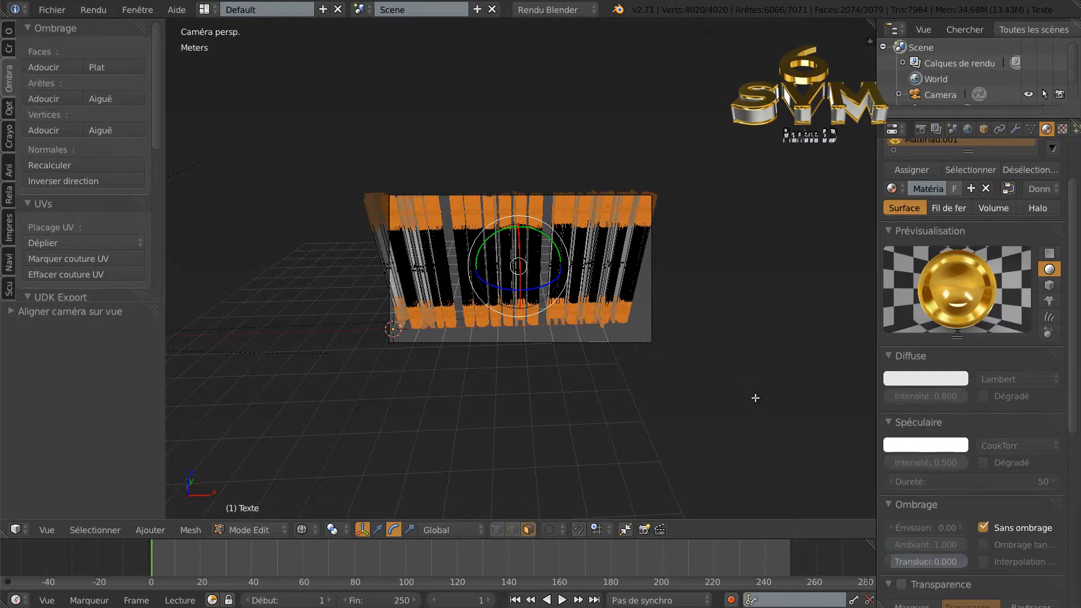
{"action": "key", "text": "F12"}
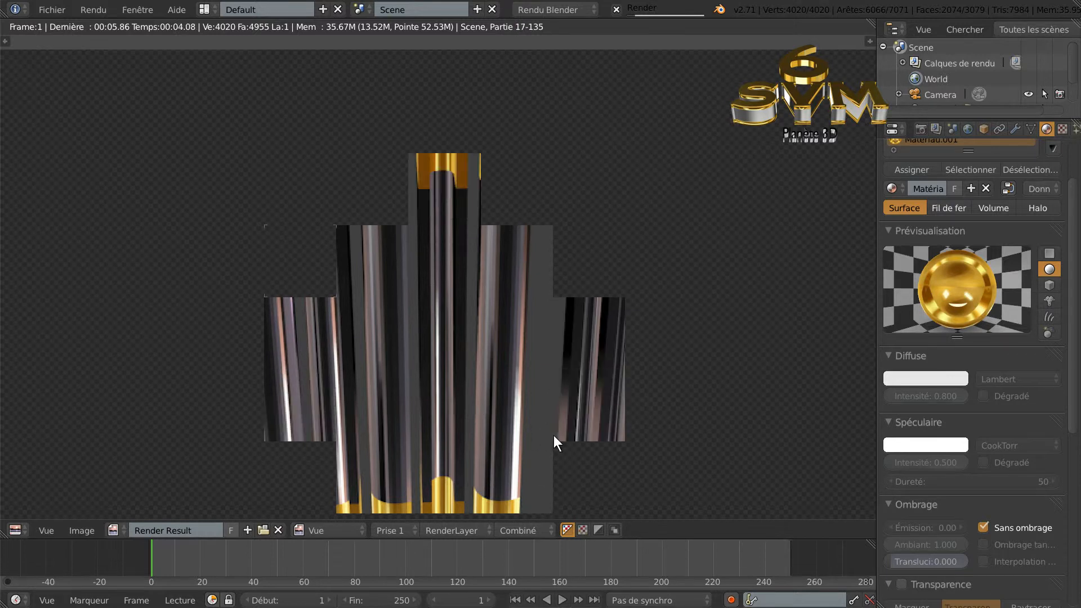
{"action": "scroll", "coordinate": [533, 408], "scroll_direction": "up", "scroll_amount": 2}
{"action": "scroll", "coordinate": [538, 408], "scroll_direction": "down", "scroll_amount": 1}
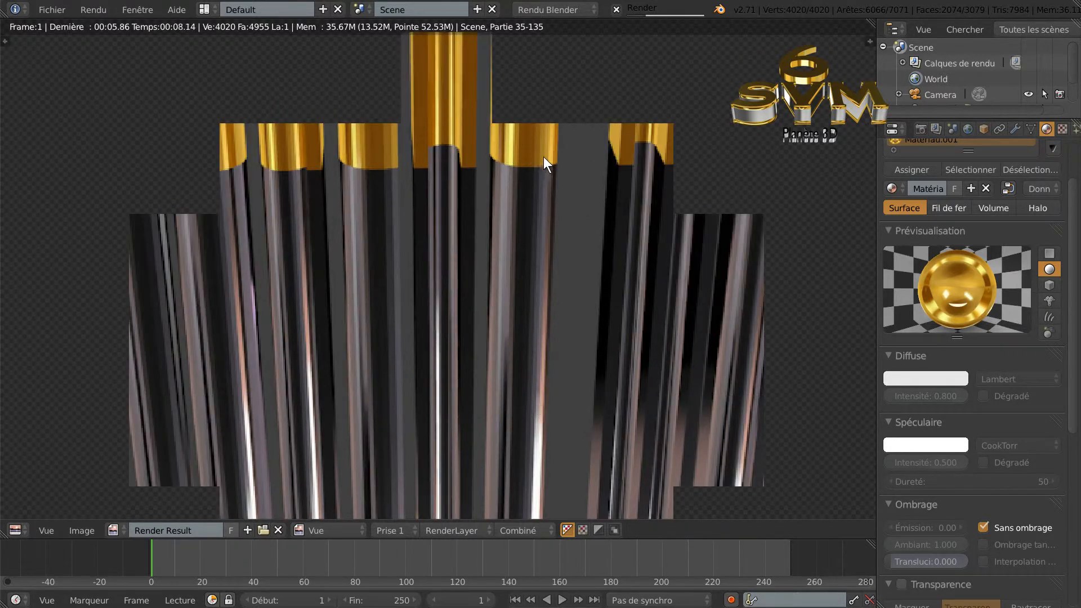
{"action": "scroll", "coordinate": [544, 157], "scroll_direction": "up", "scroll_amount": 1}
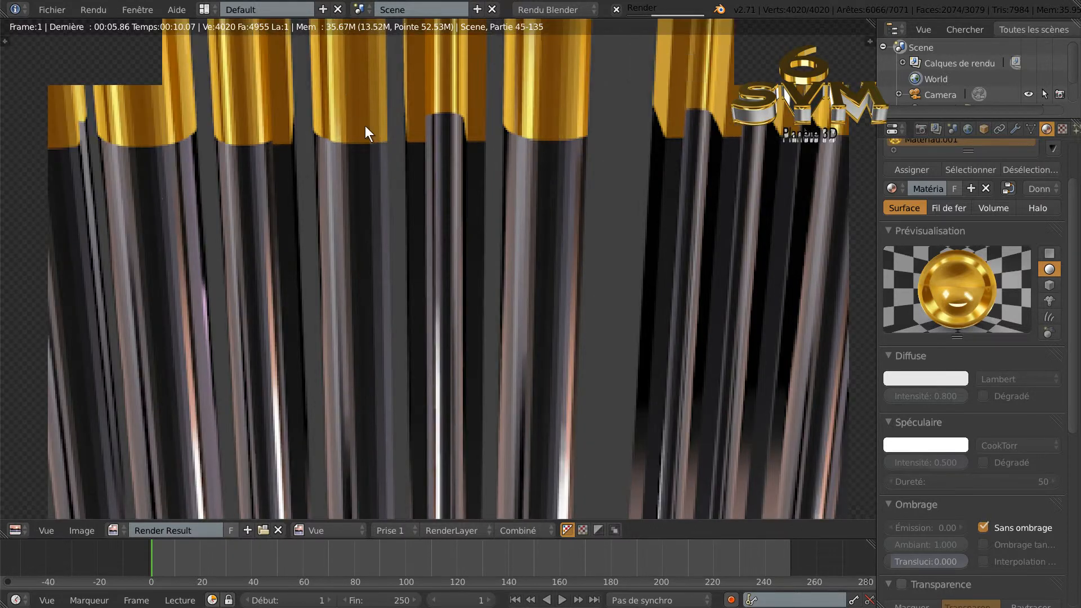
{"action": "scroll", "coordinate": [408, 160], "scroll_direction": "down", "scroll_amount": 4}
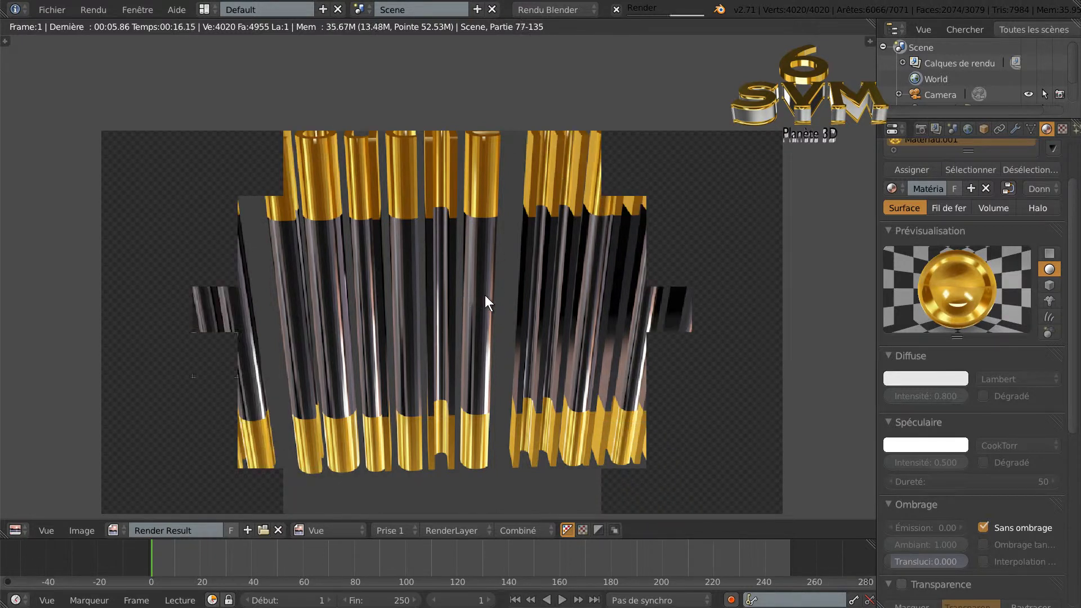
{"action": "scroll", "coordinate": [515, 235], "scroll_direction": "up", "scroll_amount": 2}
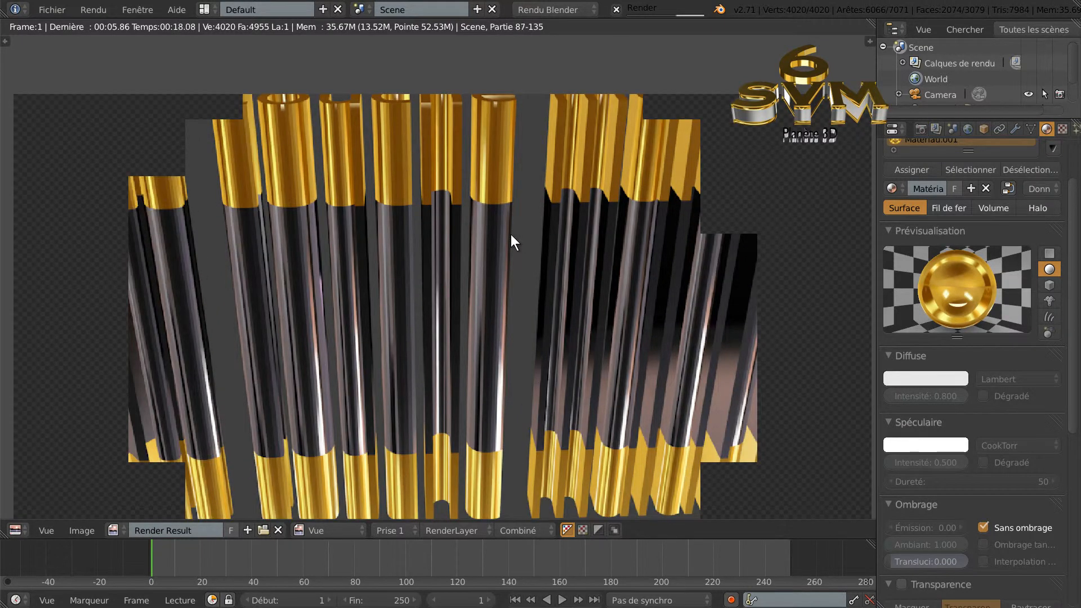
{"action": "scroll", "coordinate": [512, 232], "scroll_direction": "down", "scroll_amount": 2}
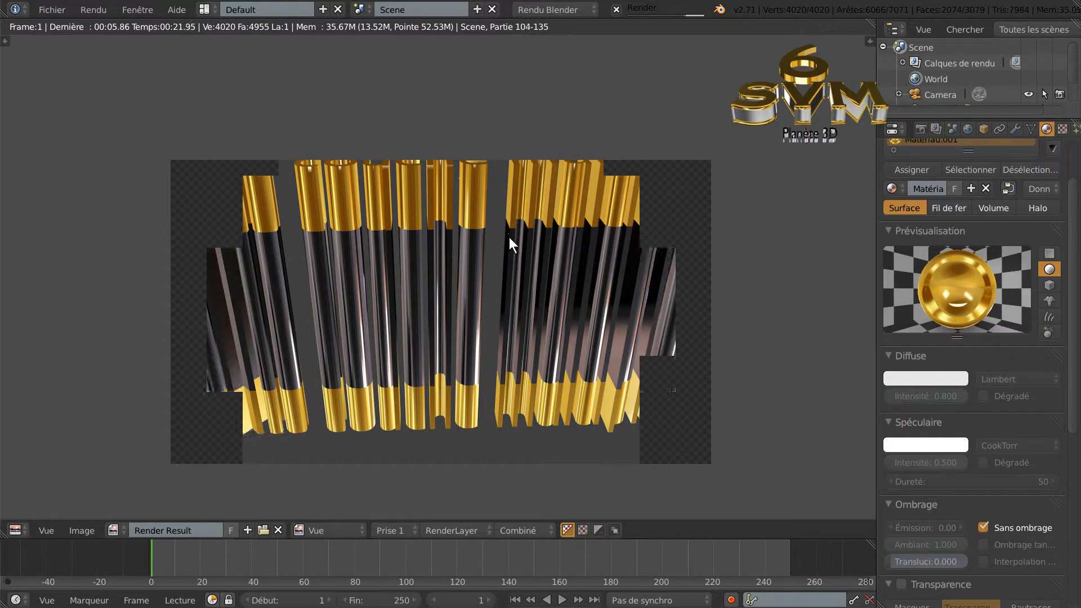
{"action": "key", "text": "Escape"}
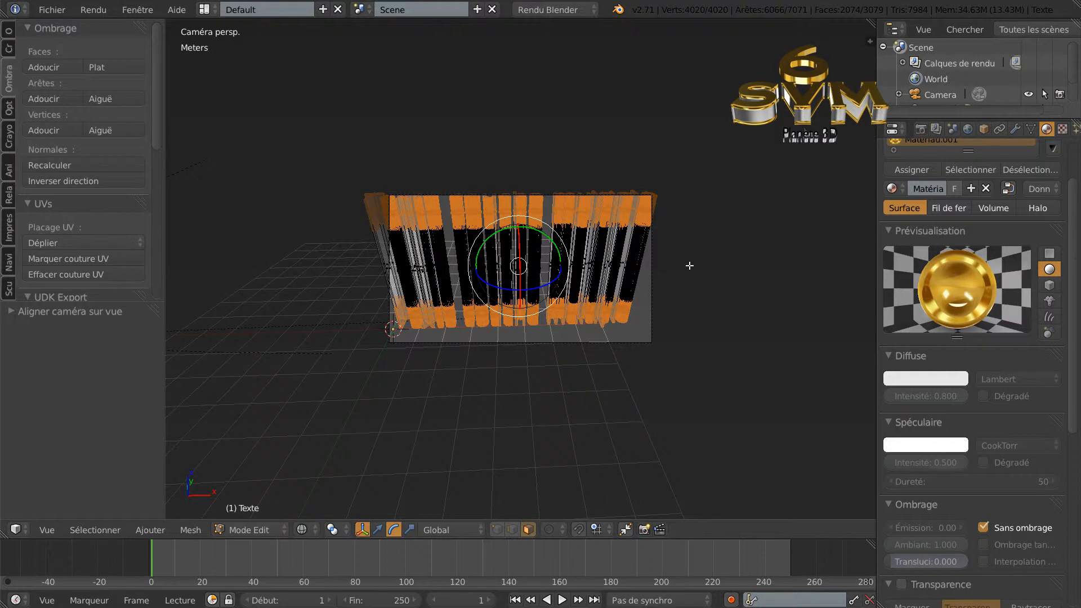
Select all faces of the text mesh, apply smooth shading (Adoucir), and render the result.
{"action": "key", "text": "KP_1"}
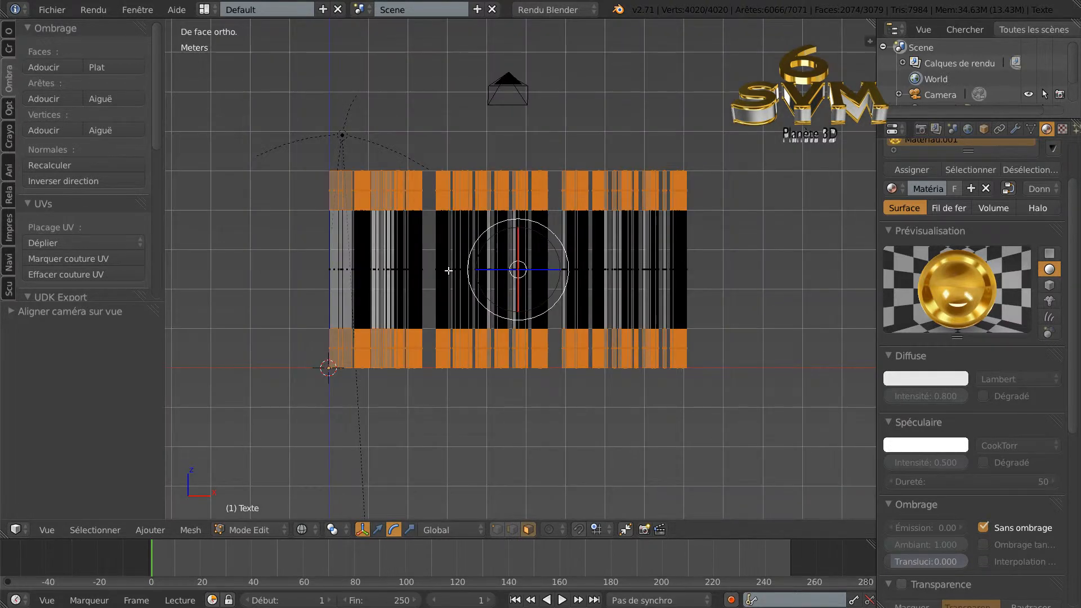
{"action": "key", "text": "a"}
{"action": "key", "text": "a"}
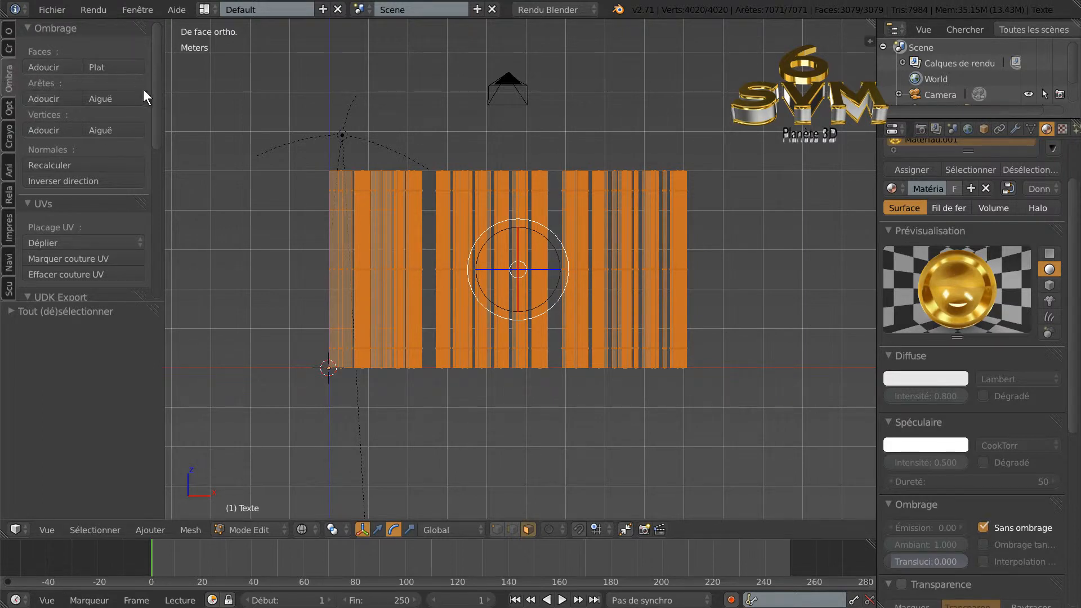
{"action": "left_click", "coordinate": [7, 53]}
{"action": "left_click", "coordinate": [8, 79]}
{"action": "left_click", "coordinate": [45, 66]}
{"action": "key", "text": "F12"}
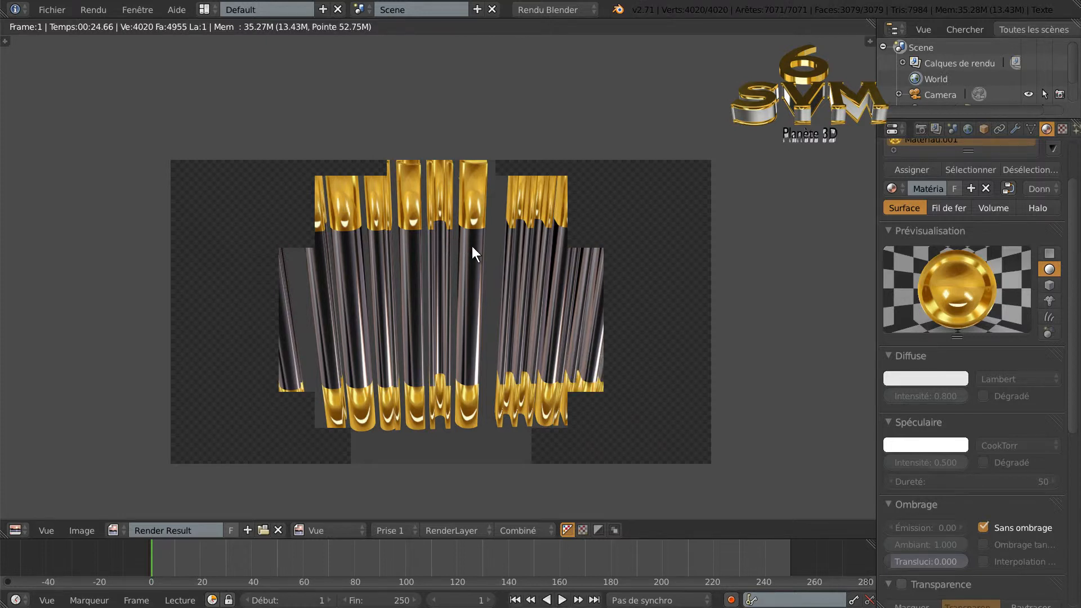
{"action": "key", "text": "Escape"}
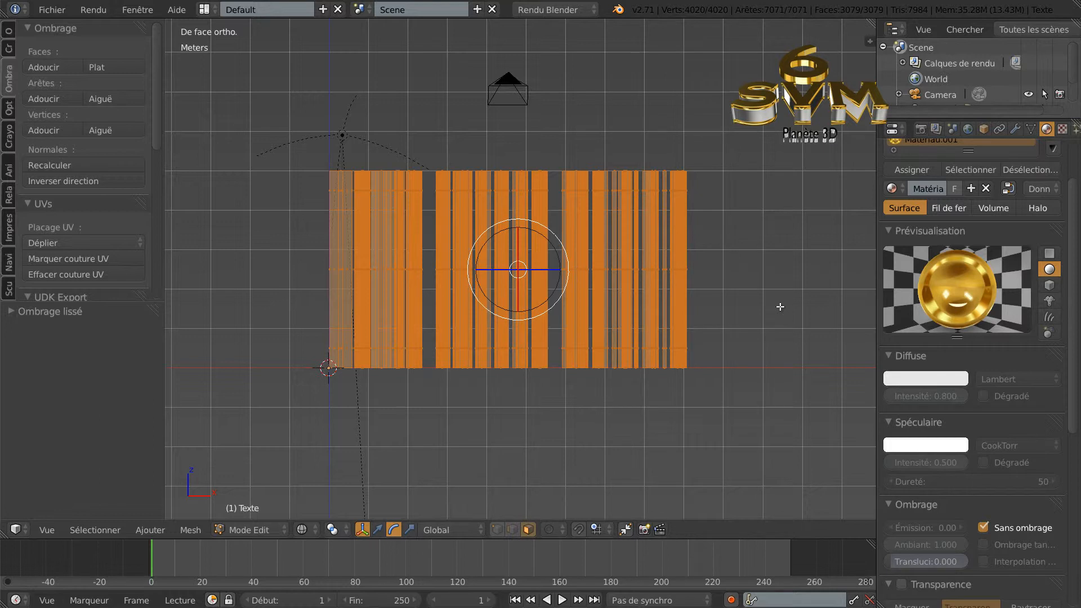
In vertex selection mode, box-select the uppermost and lowermost vertex rows of the mesh and give their faces flat shading (Plat).
{"action": "key", "text": "a"}
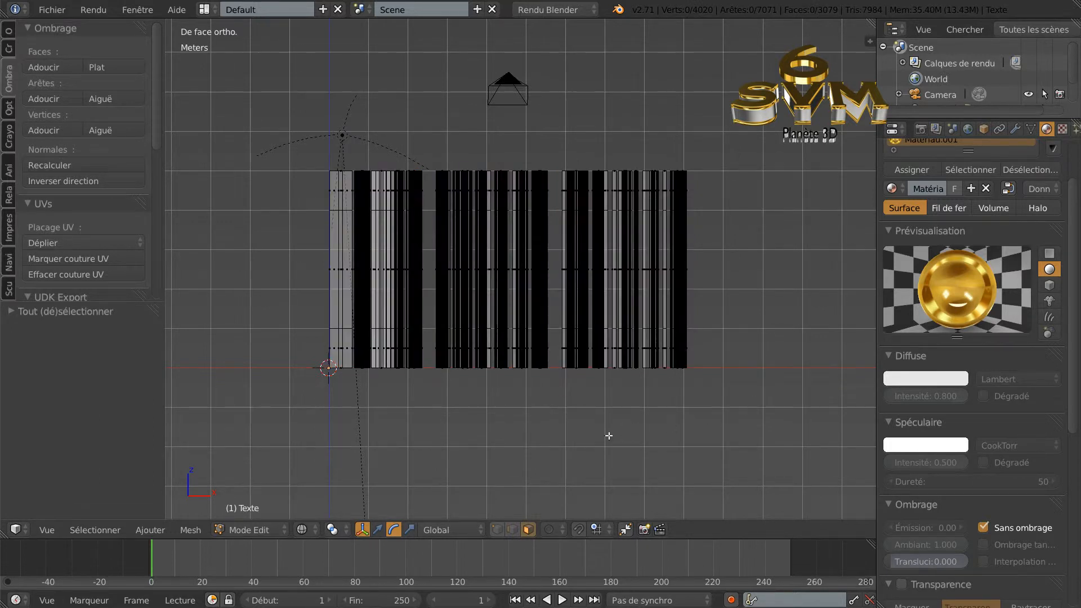
{"action": "left_click", "coordinate": [495, 530]}
{"action": "key", "text": "a"}
{"action": "key", "text": "a"}
{"action": "key", "text": "a"}
{"action": "key", "text": "a"}
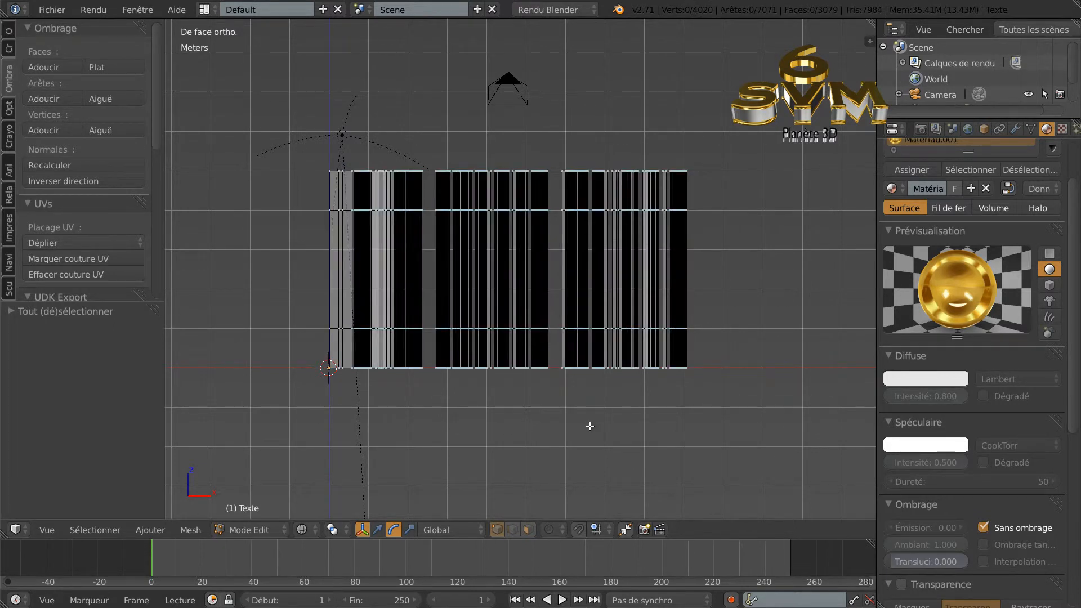
{"action": "key", "text": "b"}
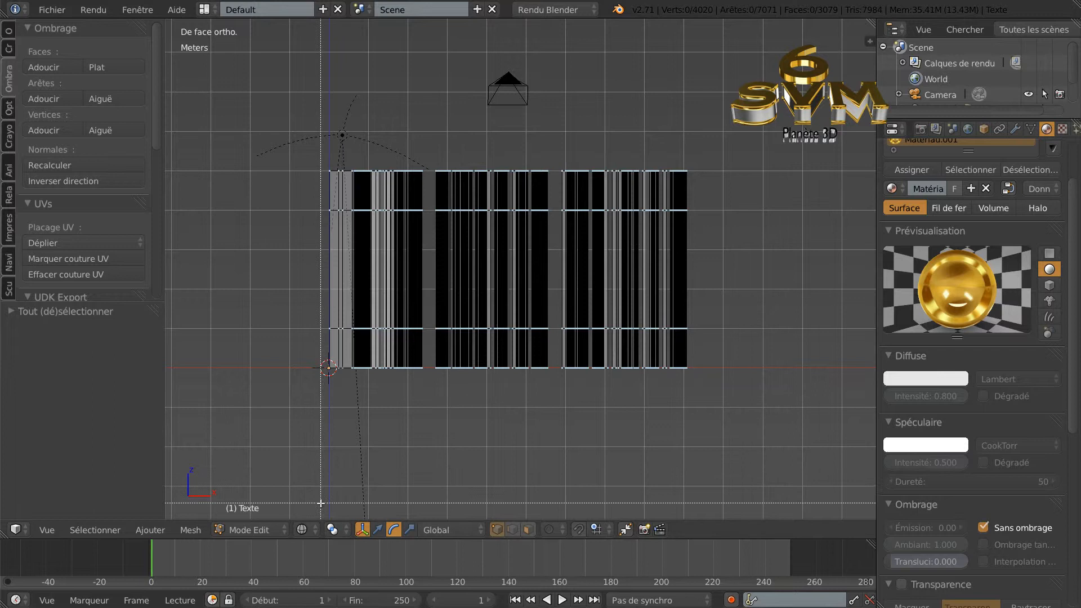
{"action": "left_click_drag", "start_coordinate": [307, 164], "coordinate": [741, 175]}
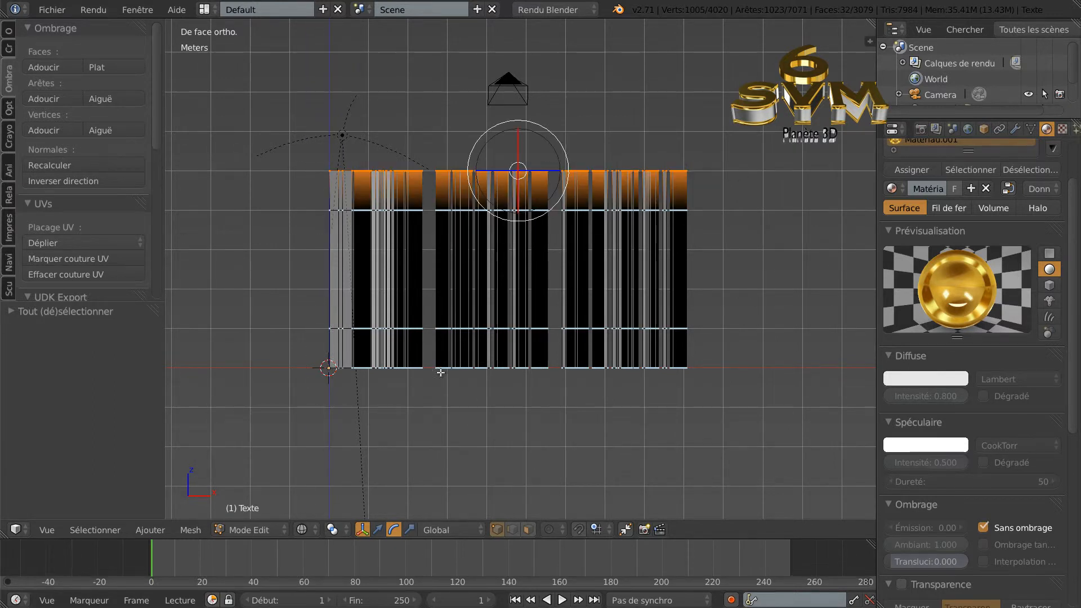
{"action": "key", "text": "b"}
{"action": "left_click_drag", "start_coordinate": [305, 361], "coordinate": [718, 386]}
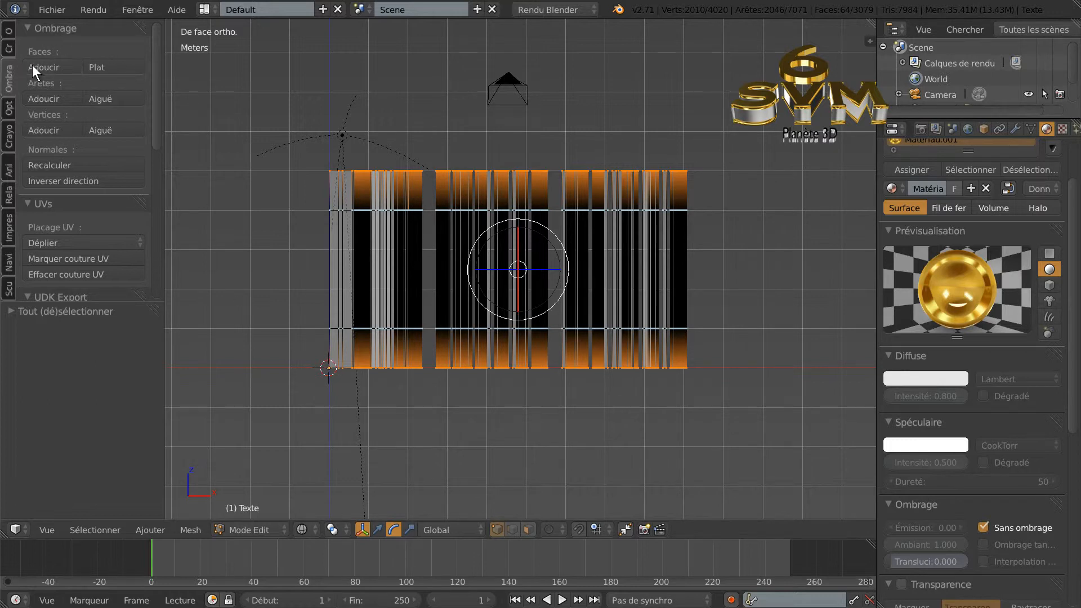
{"action": "left_click", "coordinate": [101, 66]}
Apply the LoopTools Flatten operation to the selected uppermost and lowermost vertex rows.
{"action": "scroll", "coordinate": [258, 298], "scroll_direction": "down", "scroll_amount": 2}
{"action": "middle_click_drag", "start_coordinate": [249, 273], "coordinate": [307, 276], "text": "shift"}
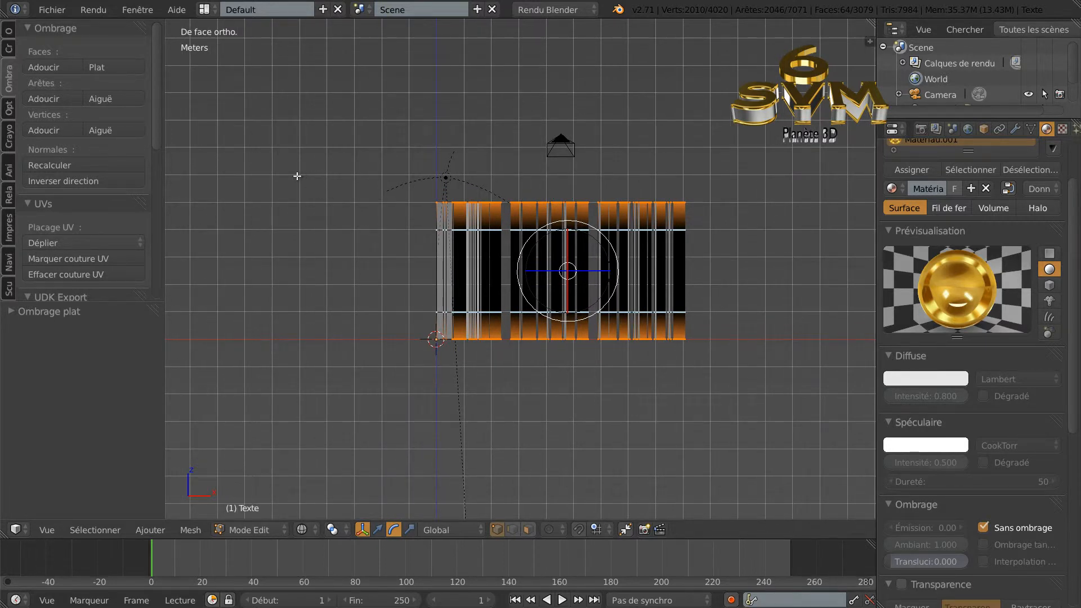
{"action": "key", "text": "w"}
{"action": "mouse_move", "coordinate": [265, 125]}
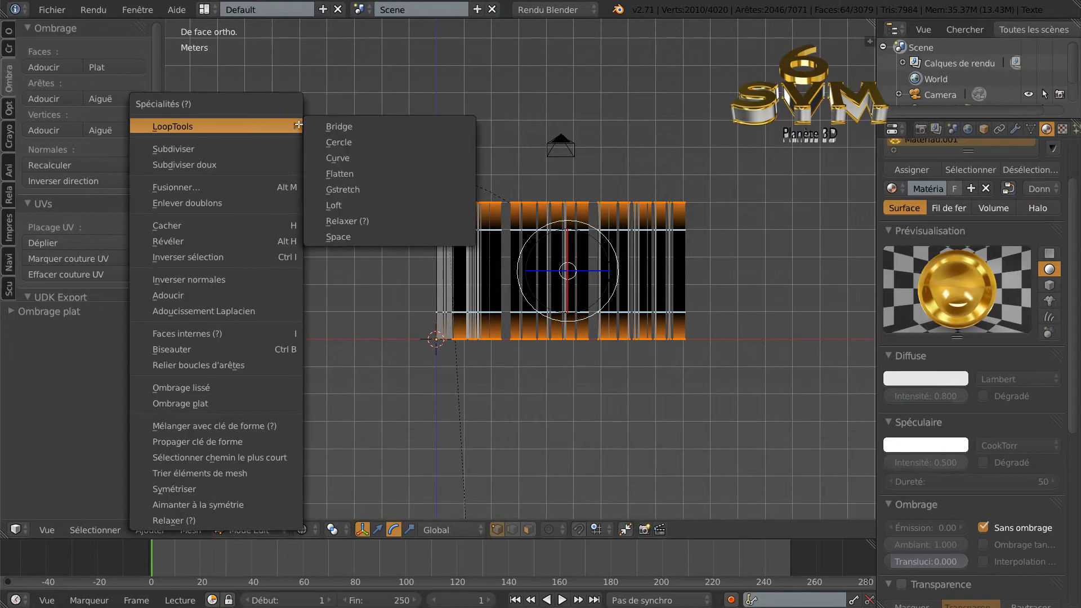
{"action": "left_click", "coordinate": [344, 174]}
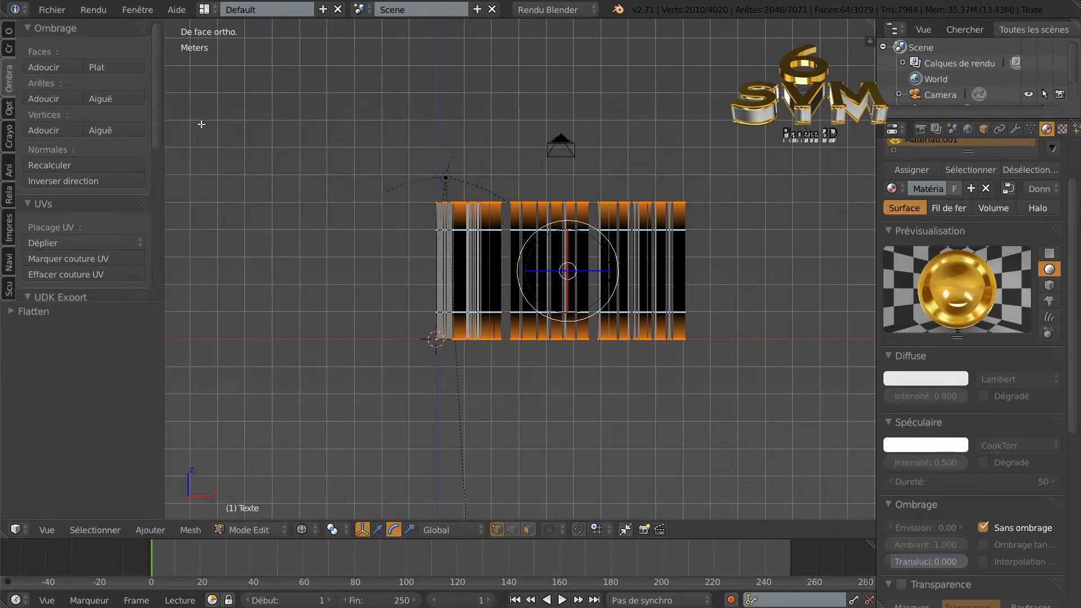
Align the camera to a raised view showing the letter faces, render the scene, and inspect the gold ends.
{"action": "middle_click_drag", "start_coordinate": [796, 414], "coordinate": [724, 419], "text": "shift"}
{"action": "scroll", "coordinate": [652, 417], "scroll_direction": "up", "scroll_amount": 2}
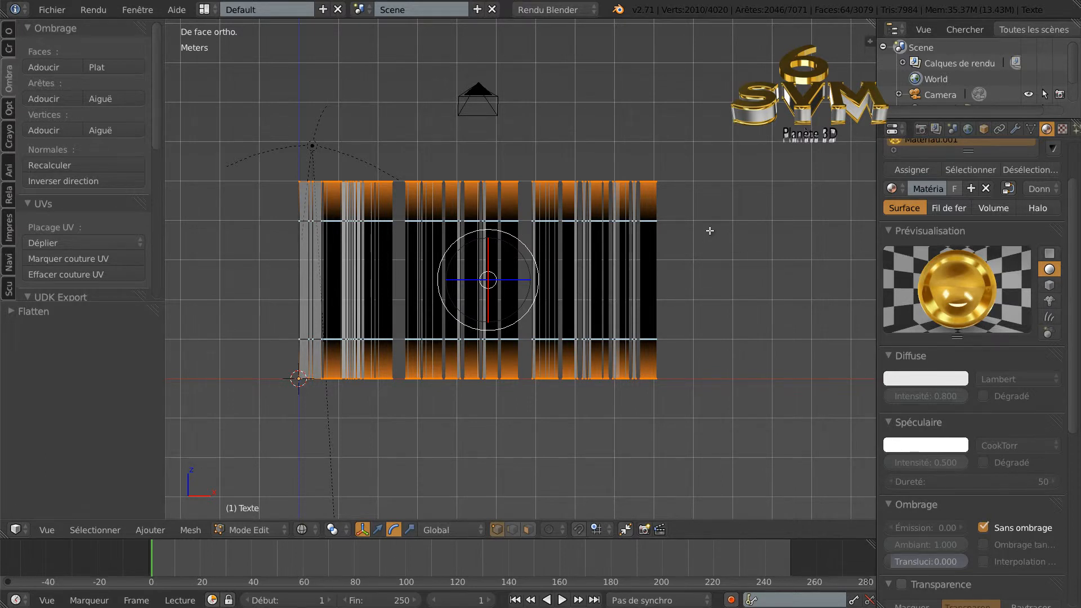
{"action": "middle_click_drag", "start_coordinate": [751, 215], "coordinate": [763, 314]}
{"action": "key", "text": "ctrl+alt+KP_0"}
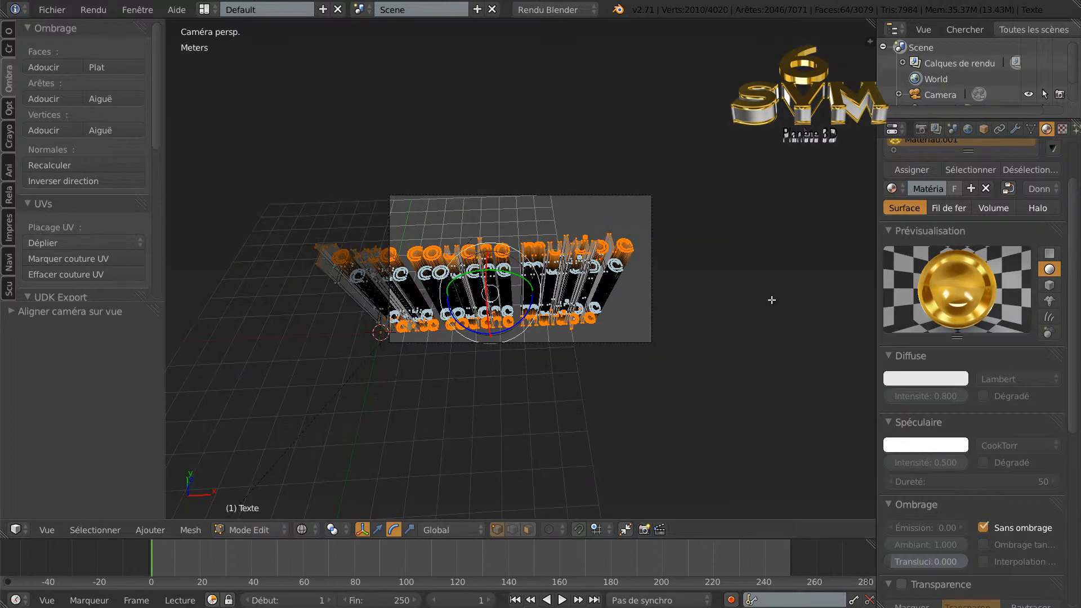
{"action": "key", "text": "F12"}
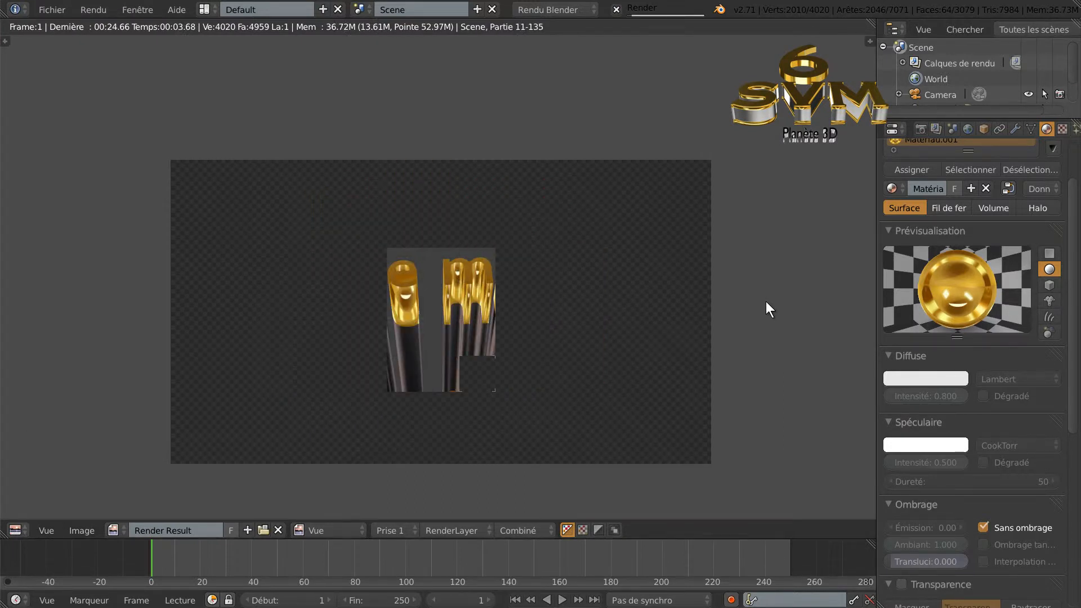
{"action": "scroll", "coordinate": [468, 306], "scroll_direction": "up", "scroll_amount": 3}
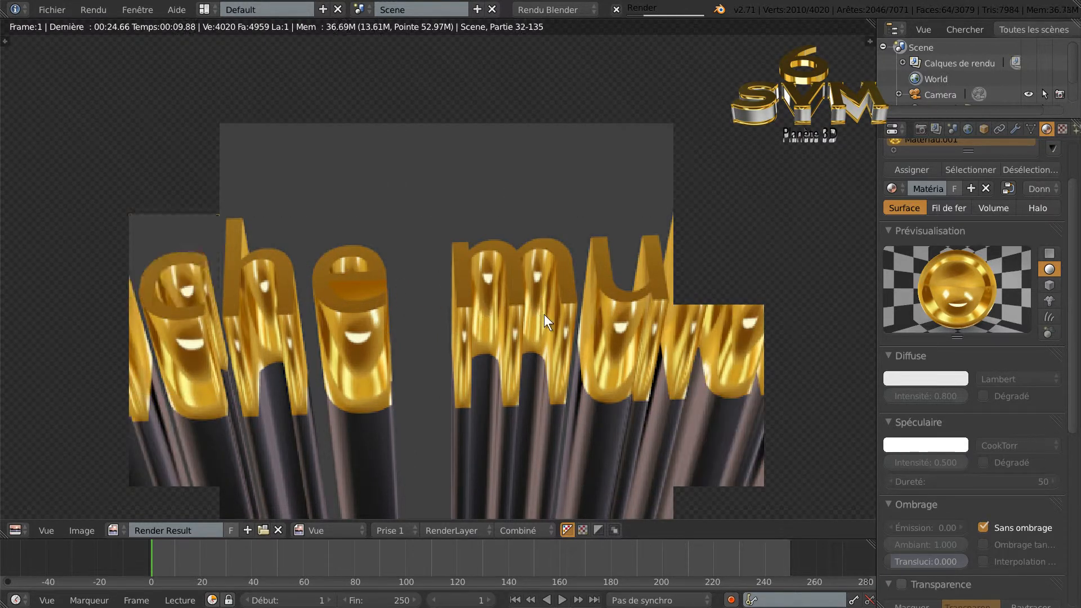
{"action": "scroll", "coordinate": [428, 290], "scroll_direction": "down", "scroll_amount": 1}
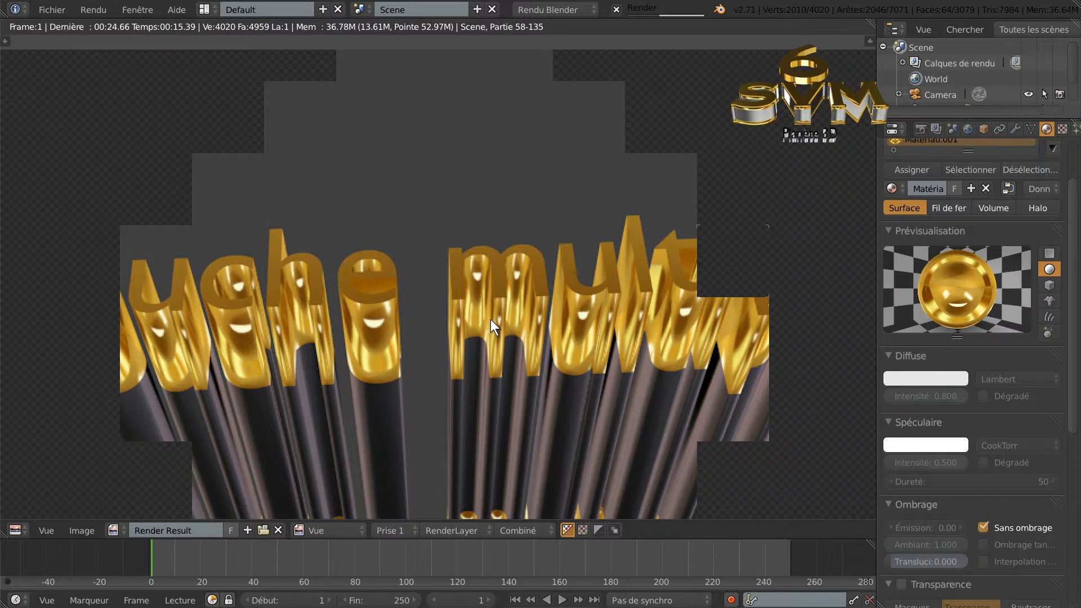
{"action": "key", "text": "Escape"}
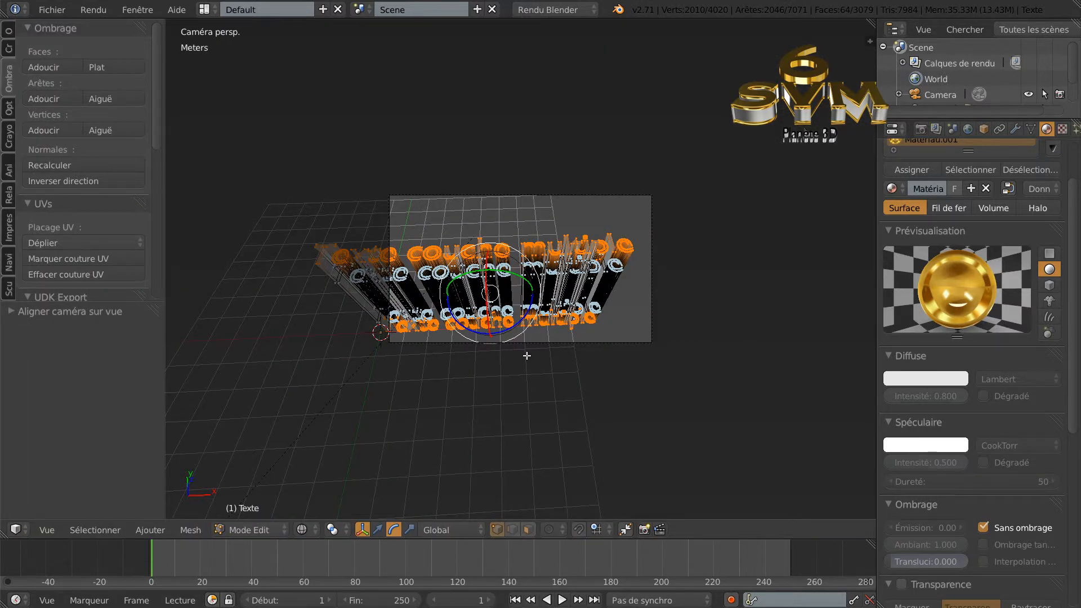
Select the whole text mesh in front view and bisect it (Bisecter) with a horizontal cut through the middle of the upper gold layer.
{"action": "key", "text": "KP_1"}
{"action": "middle_click_drag", "start_coordinate": [594, 363], "coordinate": [653, 364], "text": "shift"}
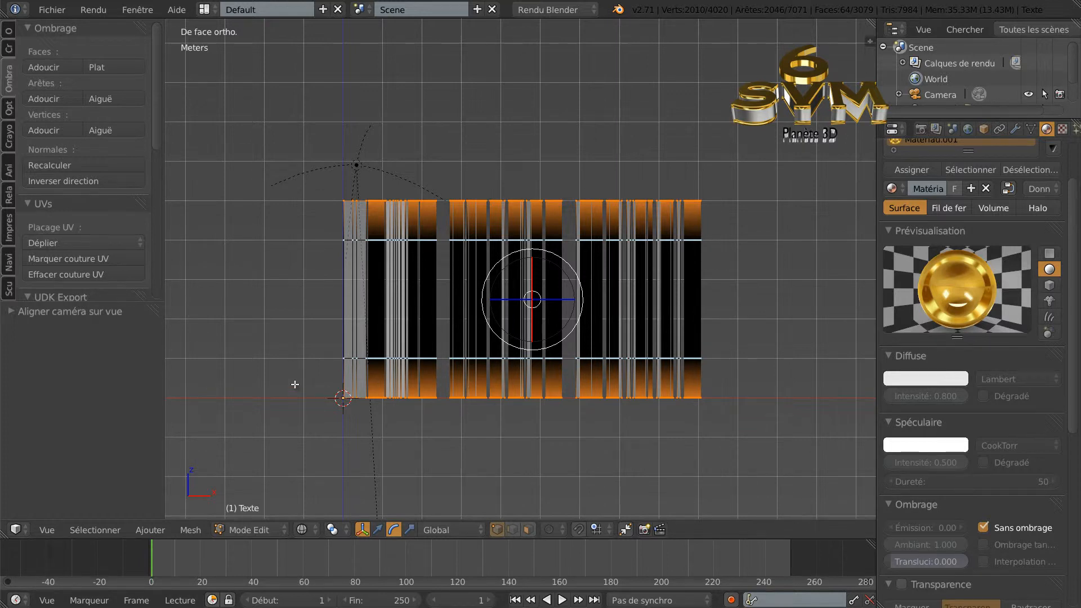
{"action": "key", "text": "a"}
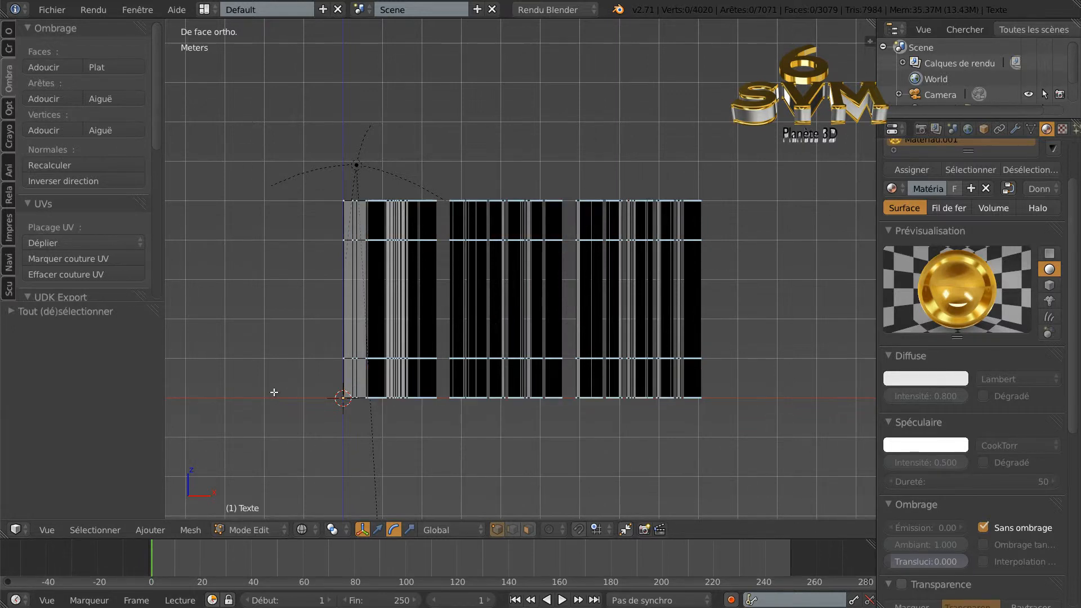
{"action": "key", "text": "a"}
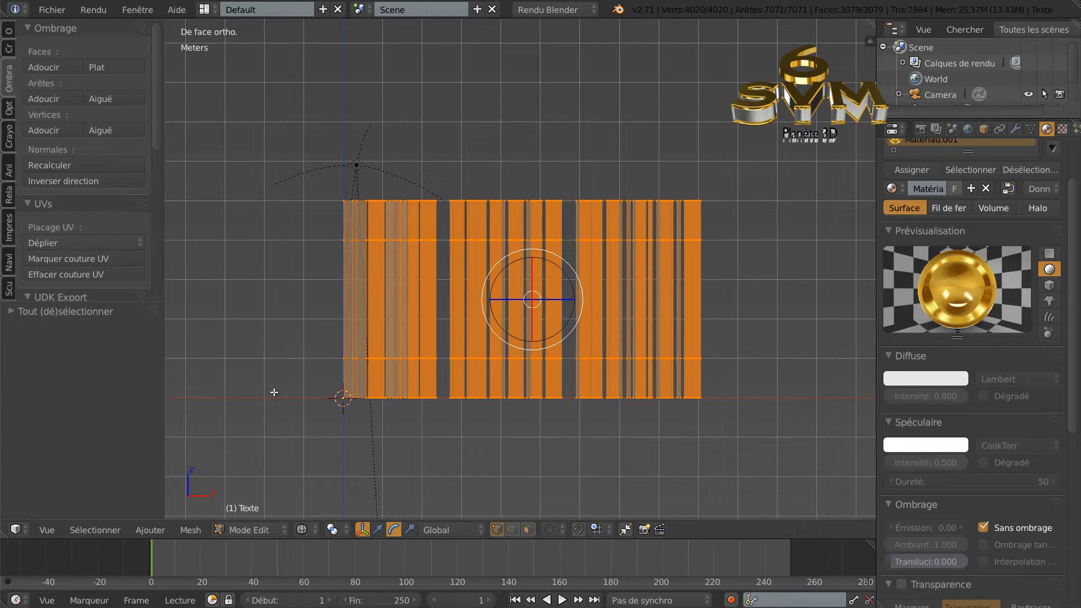
{"action": "left_click", "coordinate": [185, 531]}
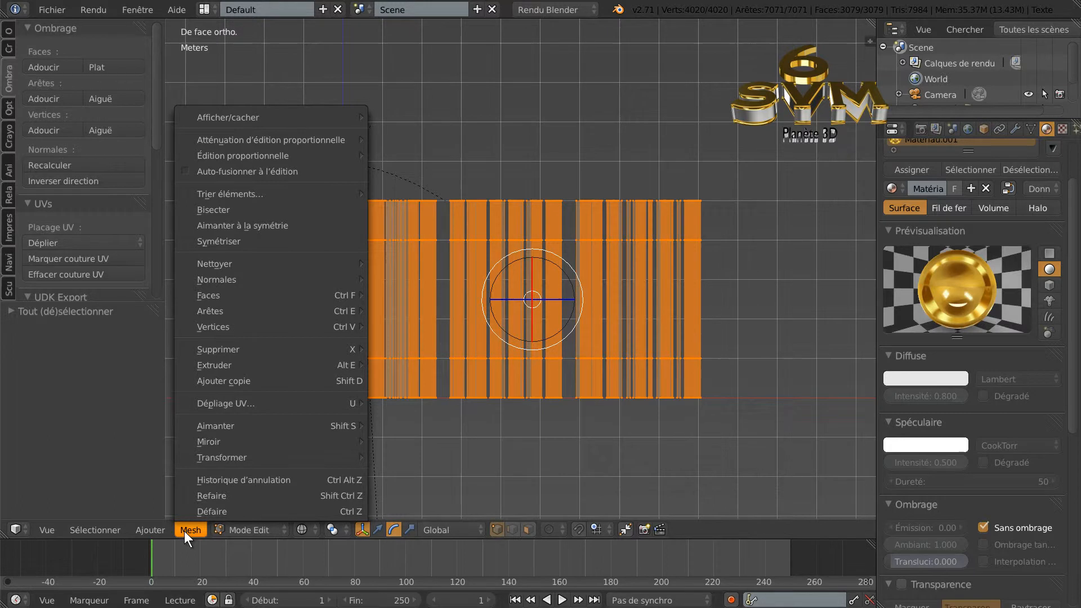
{"action": "left_click", "coordinate": [215, 208]}
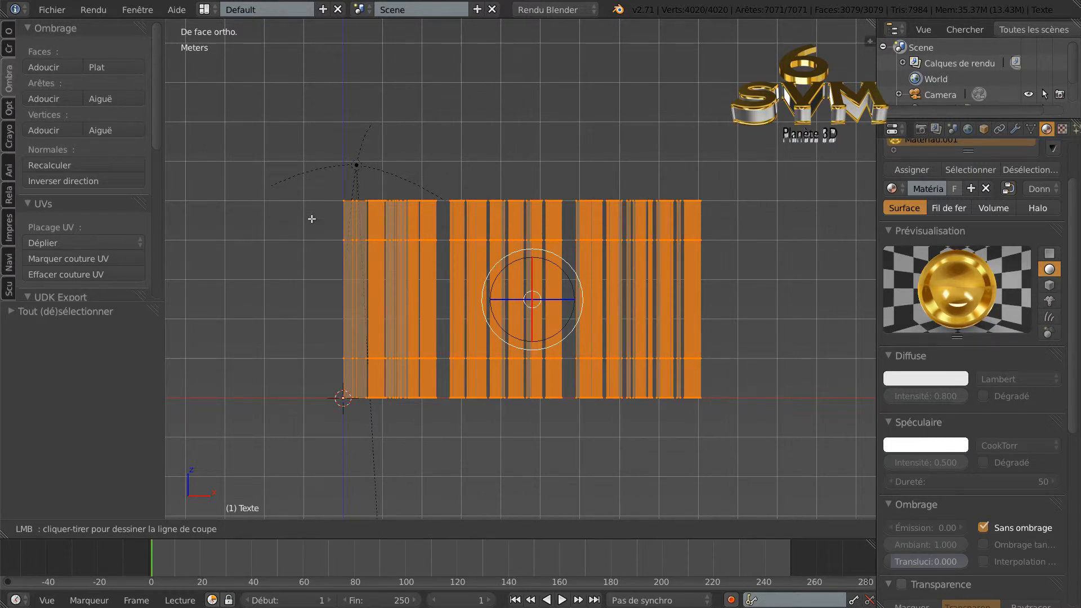
{"action": "left_click_drag", "start_coordinate": [312, 219], "coordinate": [726, 218]}
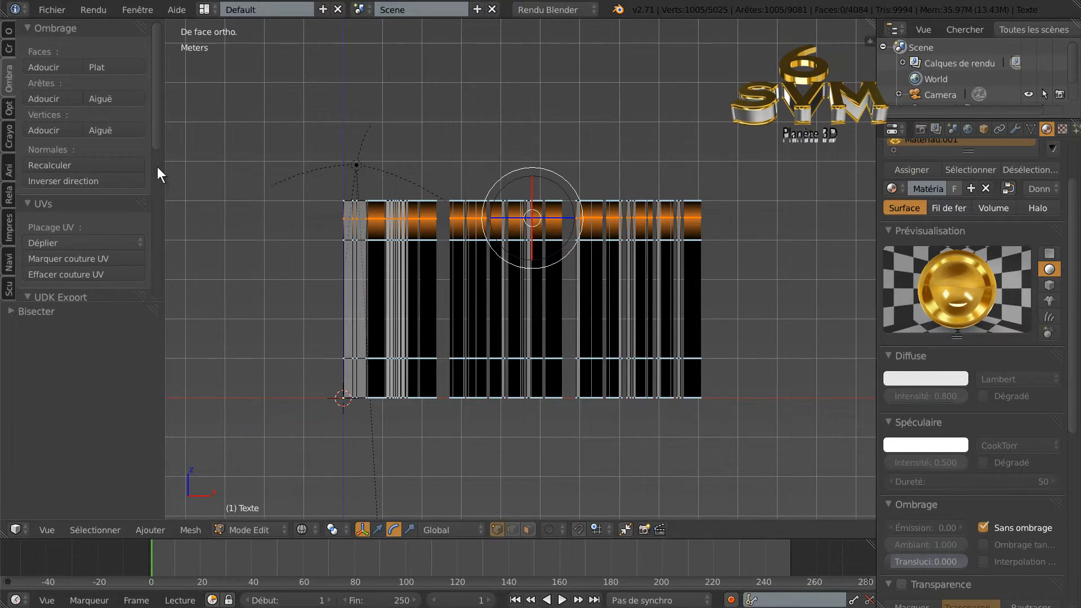
Edge-slide (Glisser arête) the new upper cut upward until it sits just beneath the mesh's uppermost edge.
{"action": "left_click", "coordinate": [7, 35]}
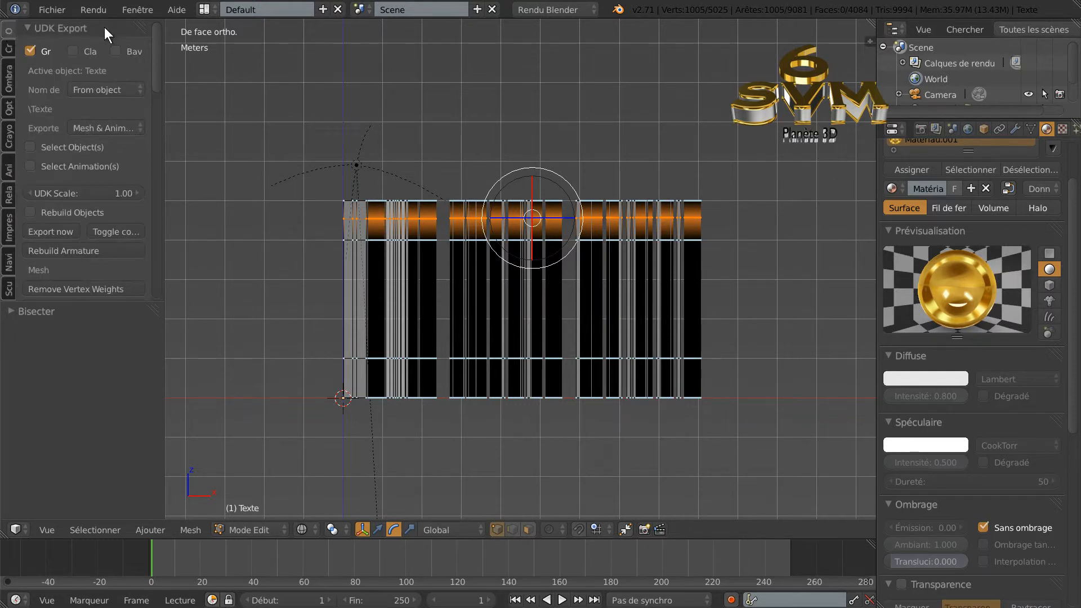
{"action": "left_click_drag", "start_coordinate": [157, 70], "coordinate": [161, 210]}
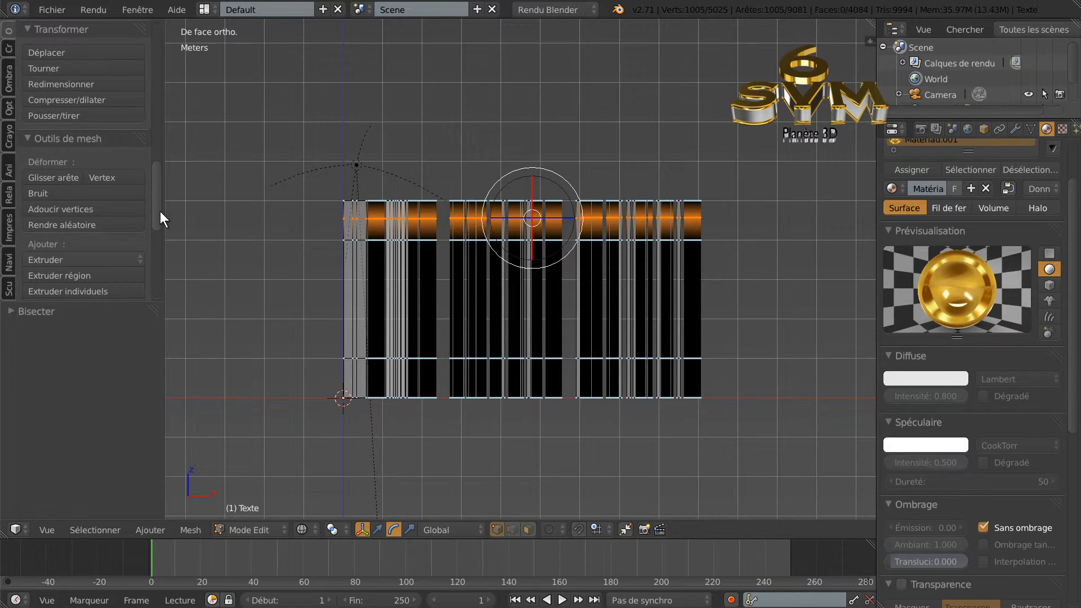
{"action": "left_click", "coordinate": [51, 176]}
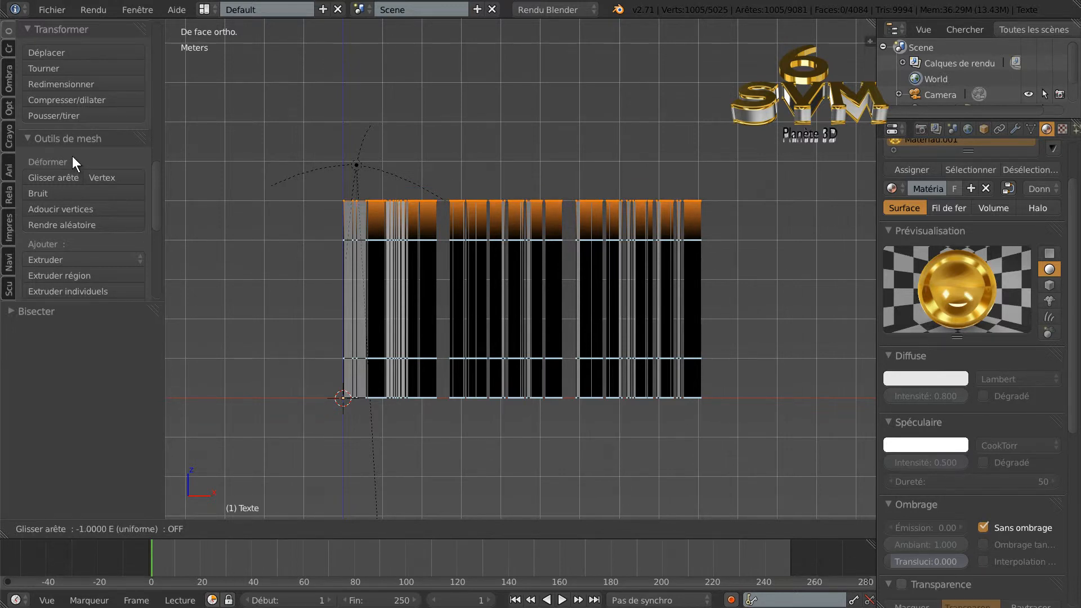
{"action": "left_click", "coordinate": [72, 158]}
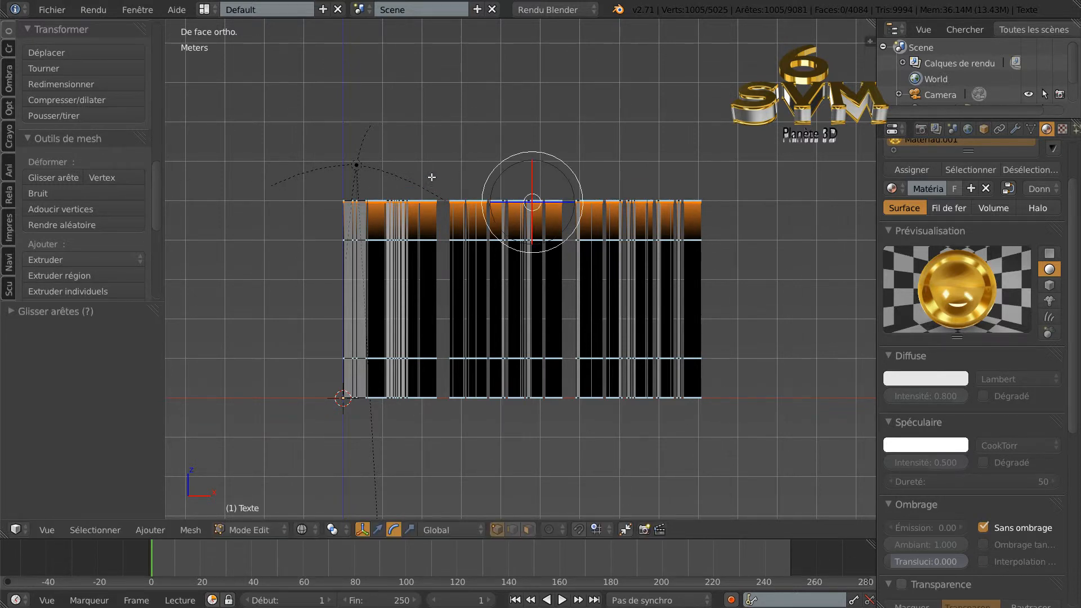
{"action": "scroll", "coordinate": [431, 176], "scroll_direction": "up", "scroll_amount": 3}
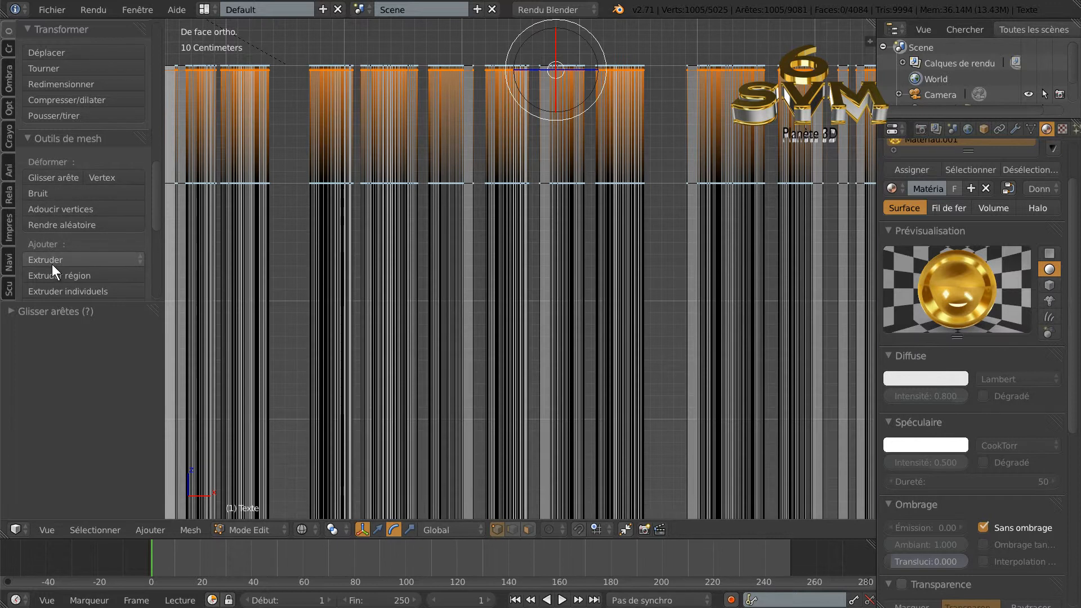
{"action": "left_click", "coordinate": [51, 177]}
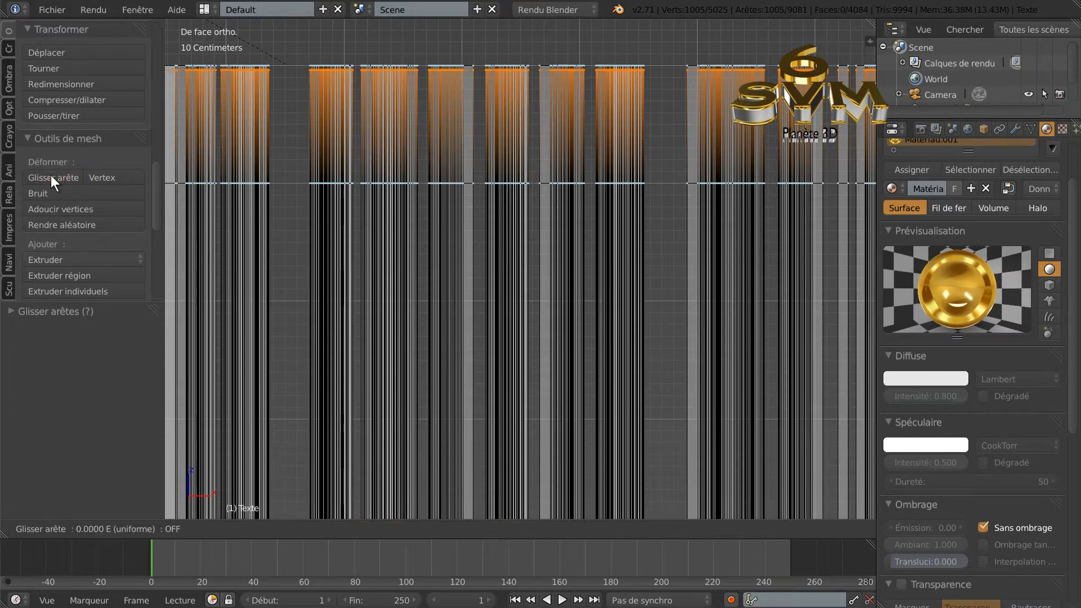
{"action": "left_click", "coordinate": [69, 144]}
{"action": "scroll", "coordinate": [587, 289], "scroll_direction": "down", "scroll_amount": 6}
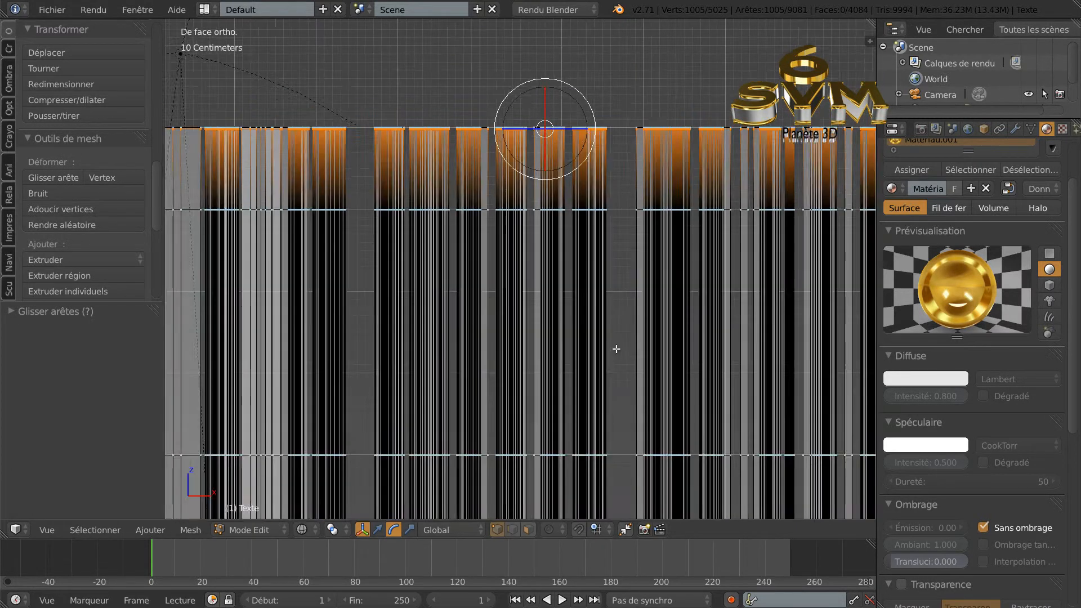
Render the scene and examine the shading of the upper gold letter ends.
{"action": "middle_click_drag", "start_coordinate": [762, 356], "coordinate": [747, 332], "text": "shift"}
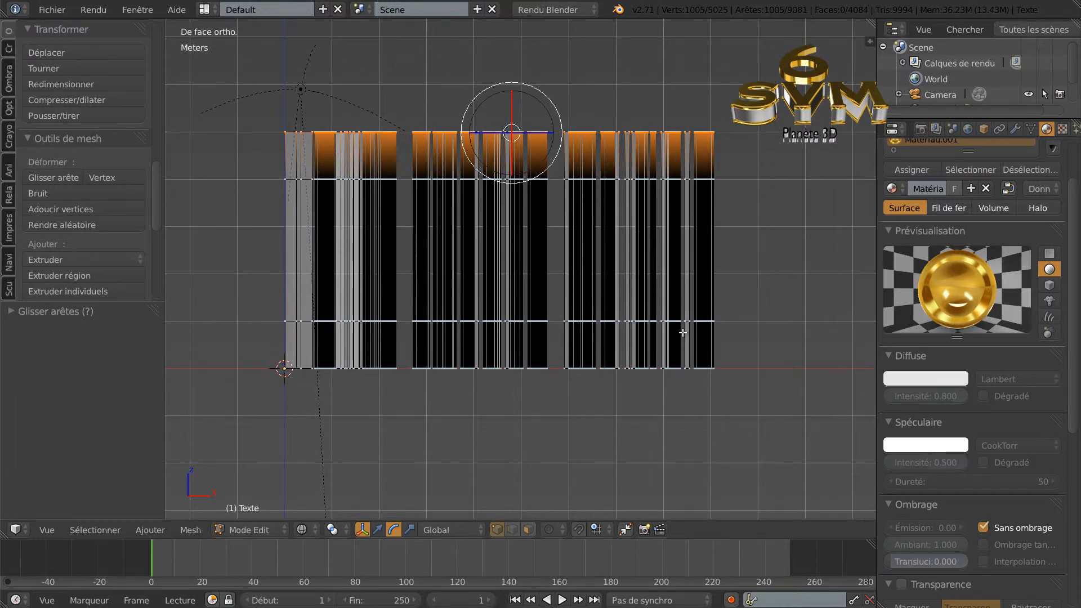
{"action": "middle_click_drag", "start_coordinate": [769, 284], "coordinate": [771, 331]}
{"action": "scroll", "coordinate": [771, 331], "scroll_direction": "down", "scroll_amount": 5}
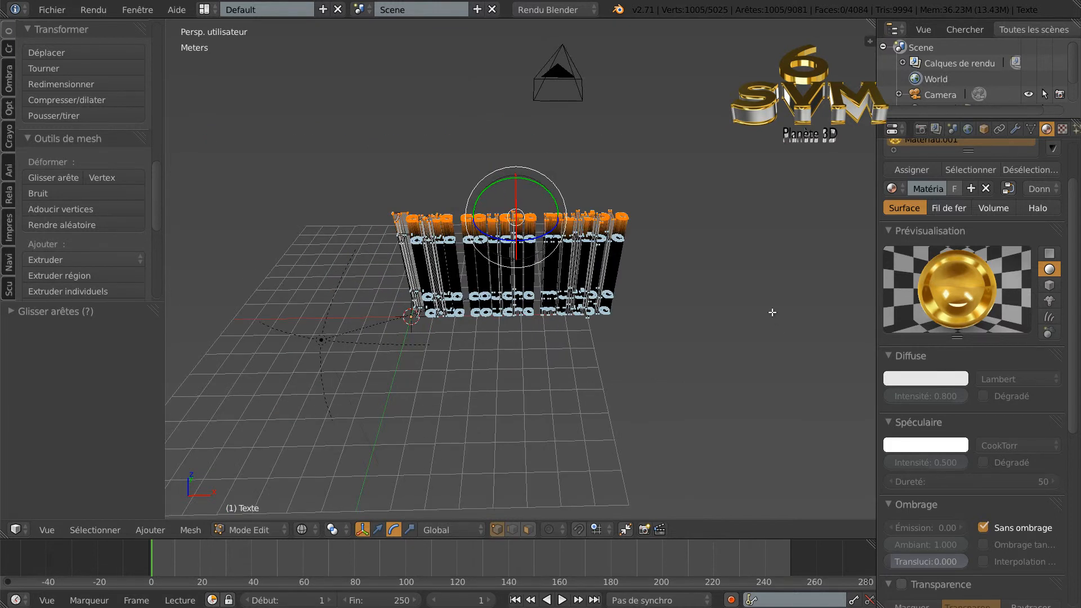
{"action": "key", "text": "F12"}
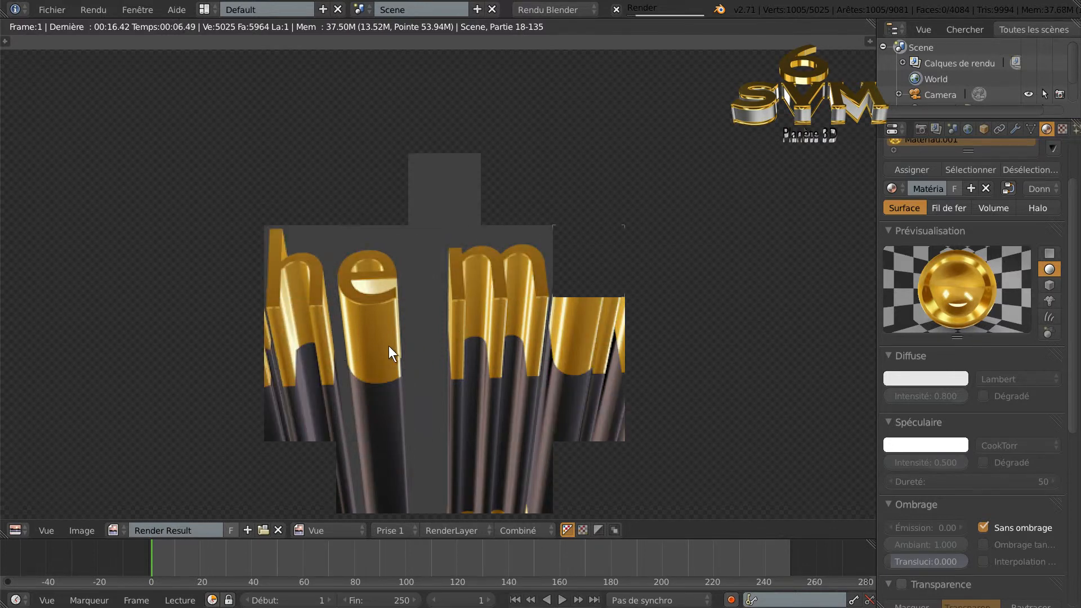
{"action": "scroll", "coordinate": [390, 346], "scroll_direction": "up", "scroll_amount": 2}
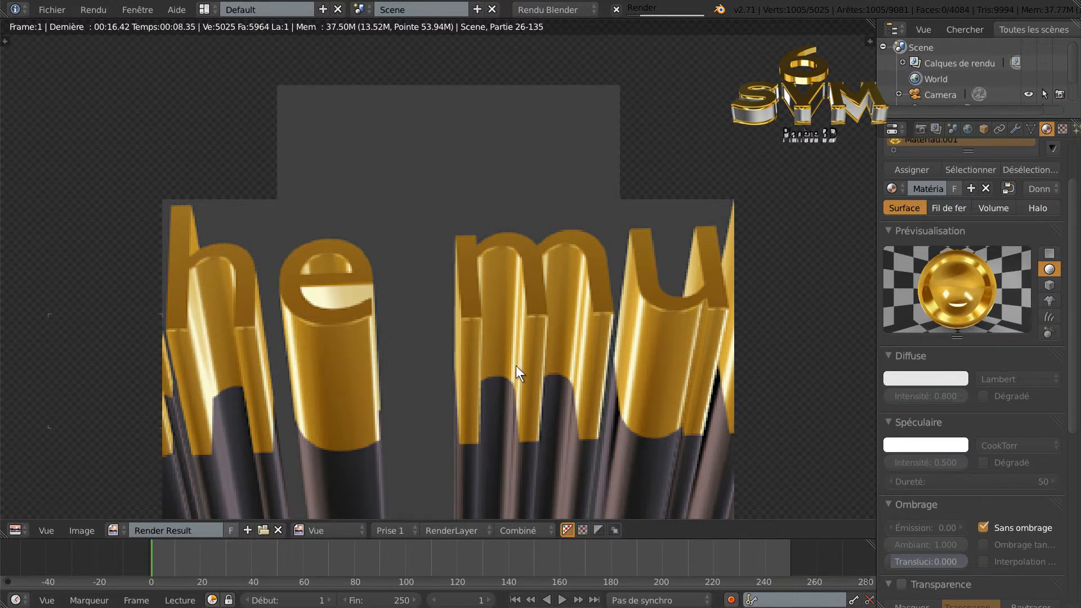
{"action": "scroll", "coordinate": [516, 366], "scroll_direction": "down", "scroll_amount": 3}
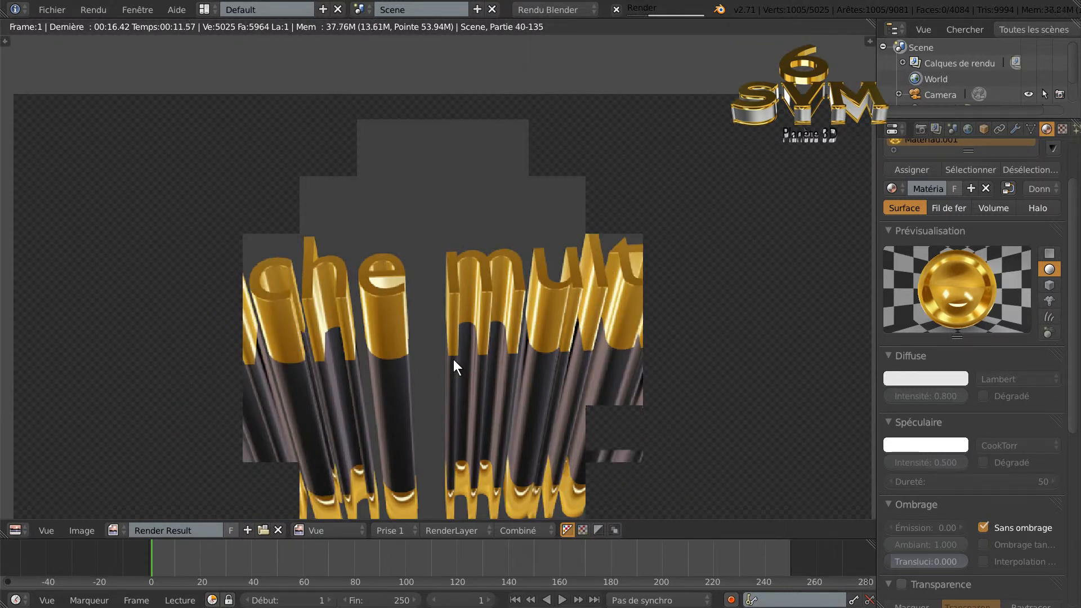
{"action": "key", "text": "Escape"}
{"action": "key", "text": "Escape"}
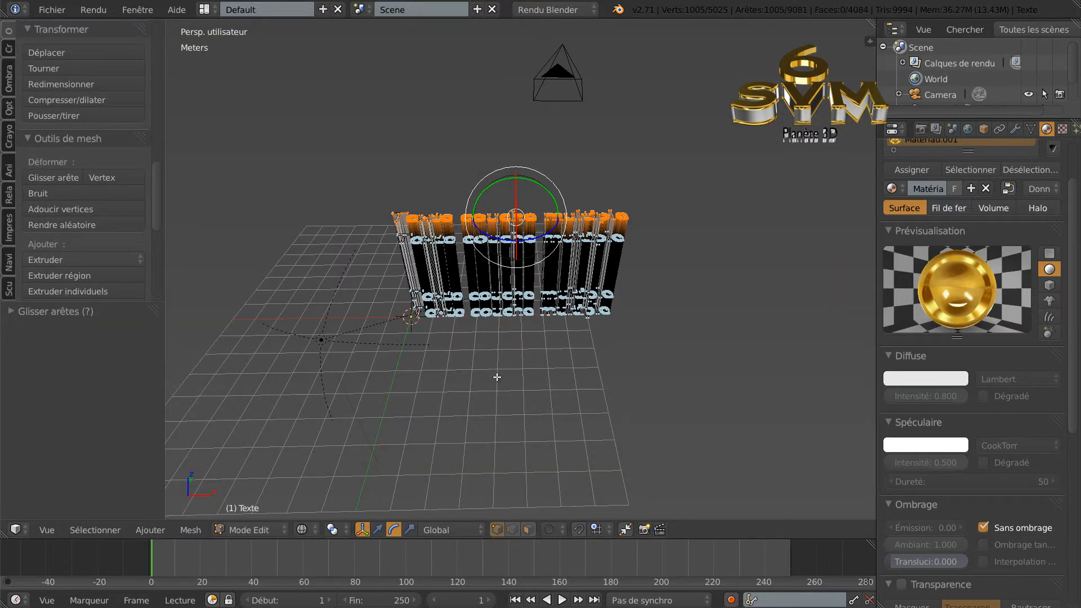
Select the whole mesh in front view and bisect it with a horizontal cut through the middle of the lower gold layer.
{"action": "scroll", "coordinate": [497, 373], "scroll_direction": "up", "scroll_amount": 1}
{"action": "key", "text": "KP_1"}
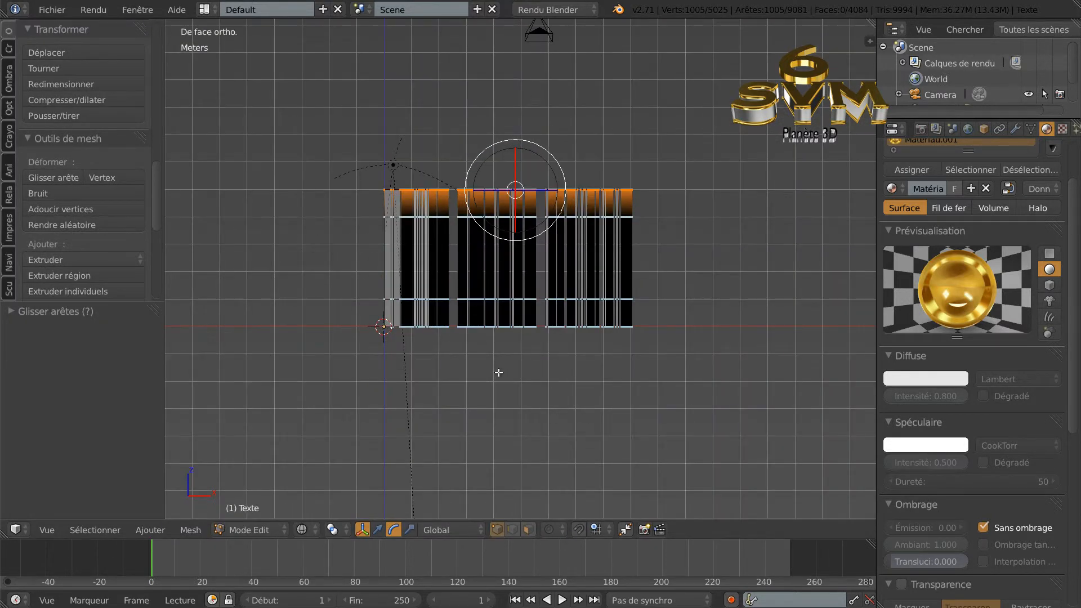
{"action": "key", "text": "a"}
{"action": "key", "text": "a"}
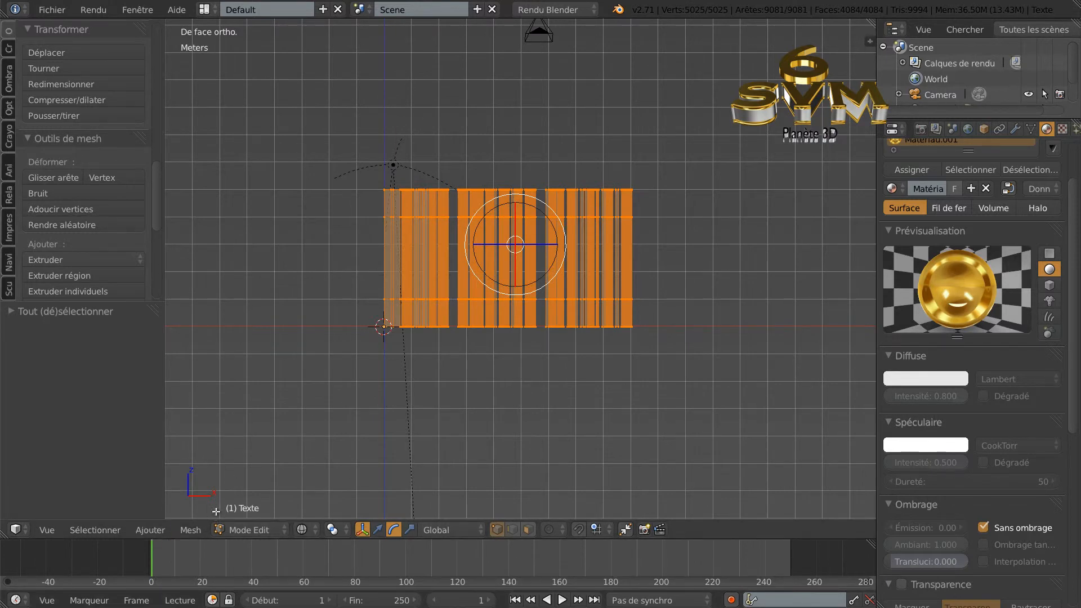
{"action": "left_click", "coordinate": [190, 530]}
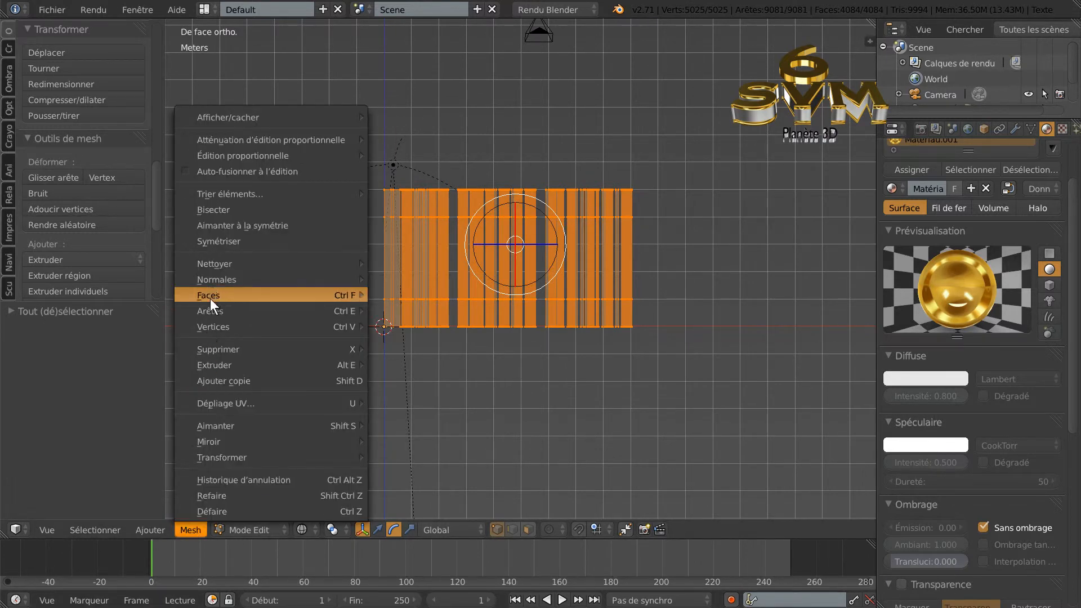
{"action": "mouse_move", "coordinate": [217, 276]}
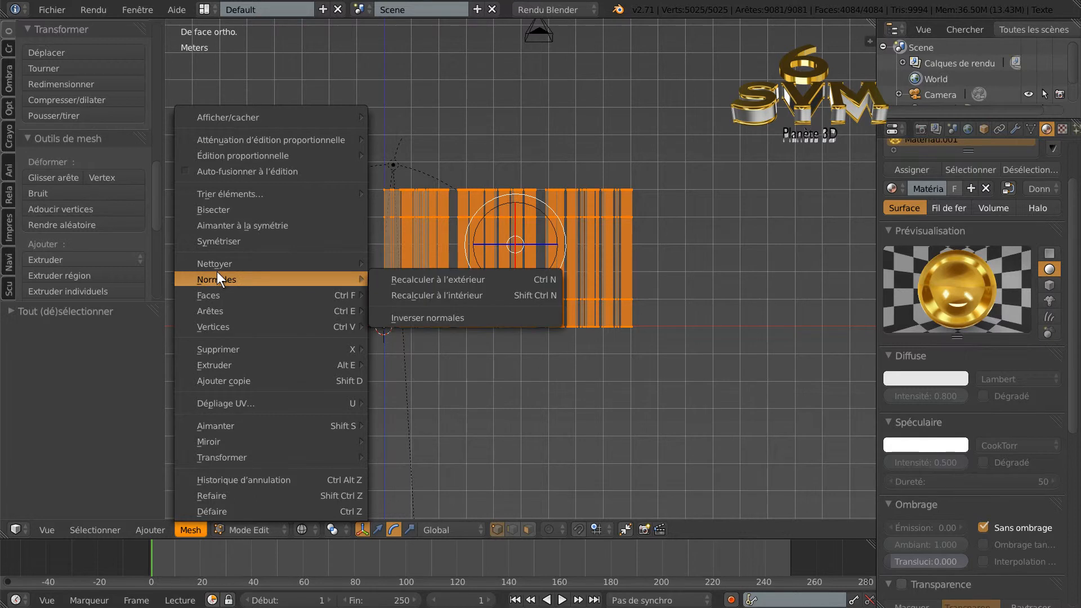
{"action": "left_click", "coordinate": [221, 214]}
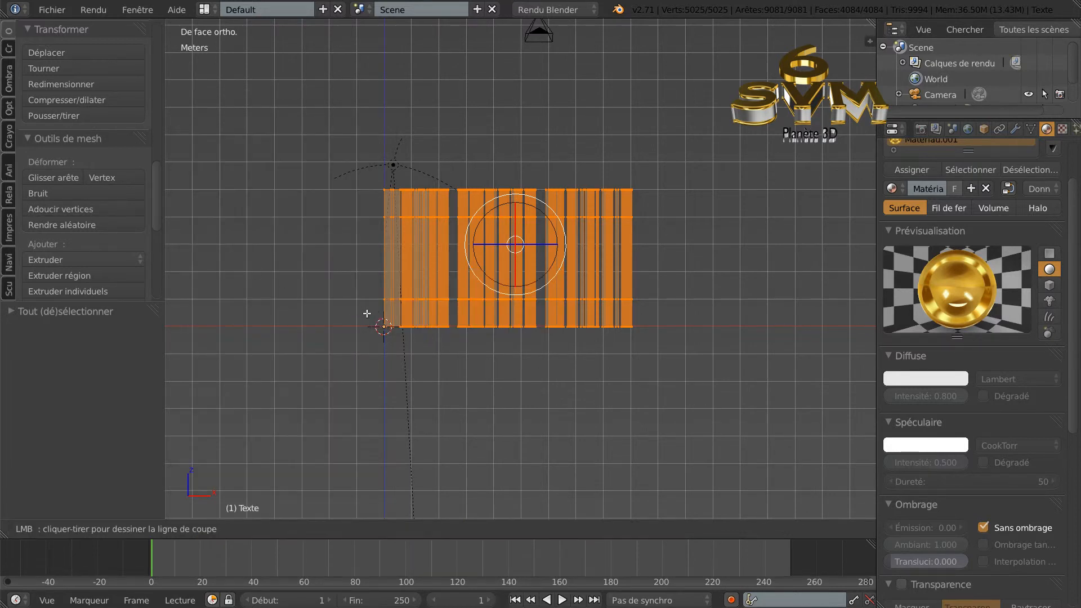
{"action": "left_click_drag", "start_coordinate": [375, 311], "coordinate": [660, 310]}
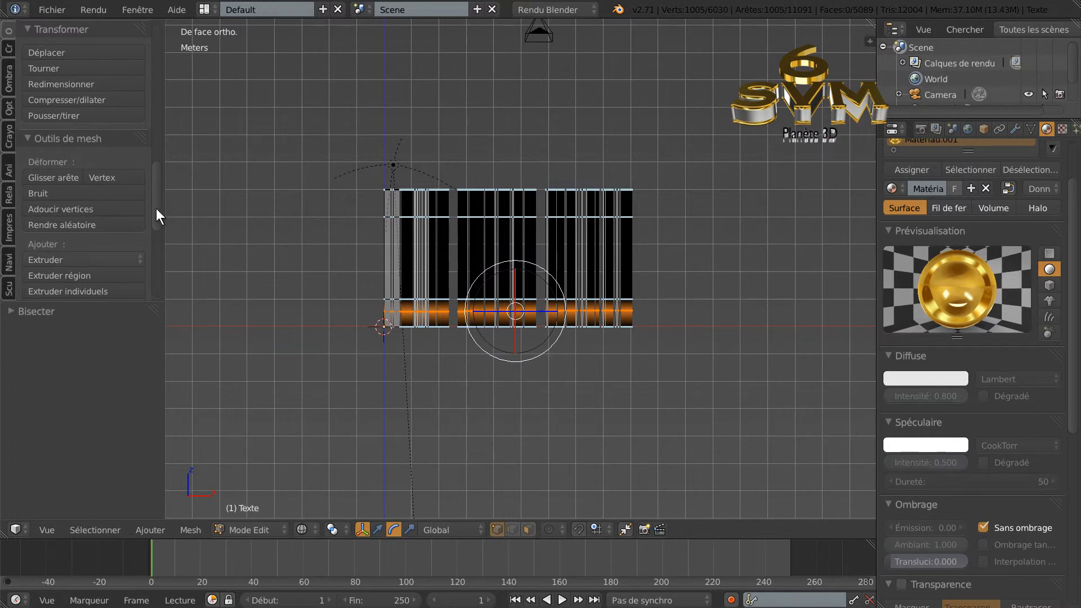
Edge-slide the new lower cut downward until it sits just above the mesh's lowermost edge.
{"action": "left_click", "coordinate": [46, 179]}
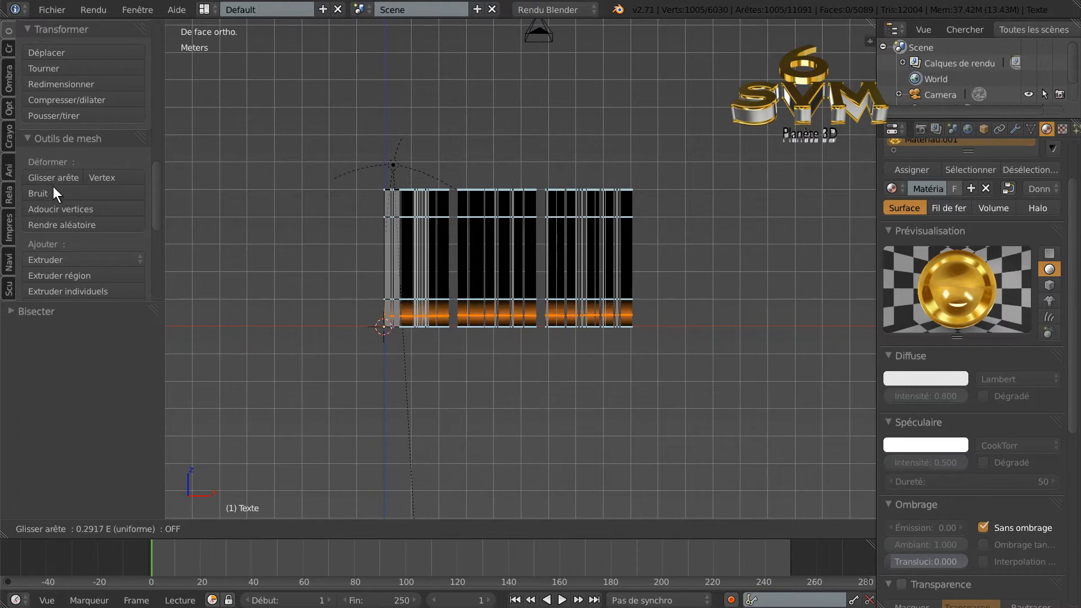
{"action": "left_click", "coordinate": [53, 191]}
{"action": "scroll", "coordinate": [462, 368], "scroll_direction": "up", "scroll_amount": 6}
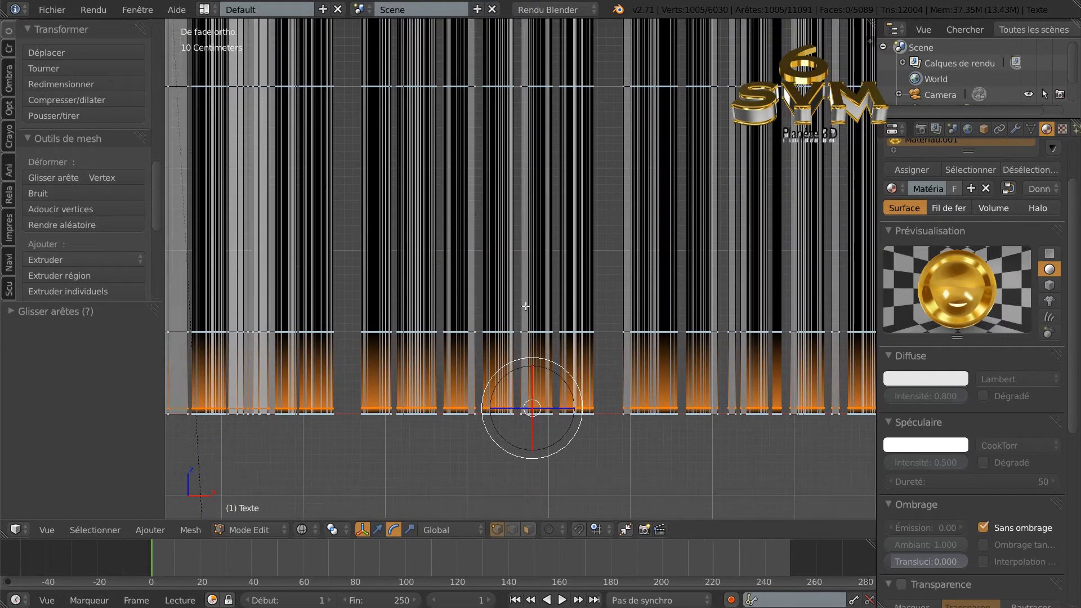
{"action": "middle_click_drag", "start_coordinate": [526, 306], "coordinate": [613, 207], "text": "shift"}
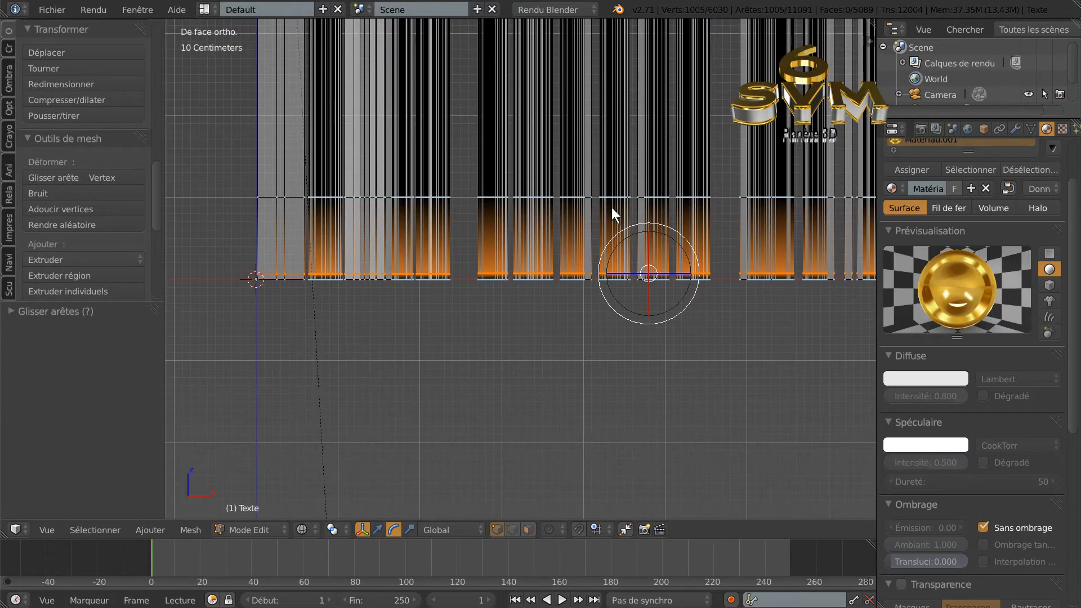
{"action": "scroll", "coordinate": [612, 207], "scroll_direction": "up", "scroll_amount": 2}
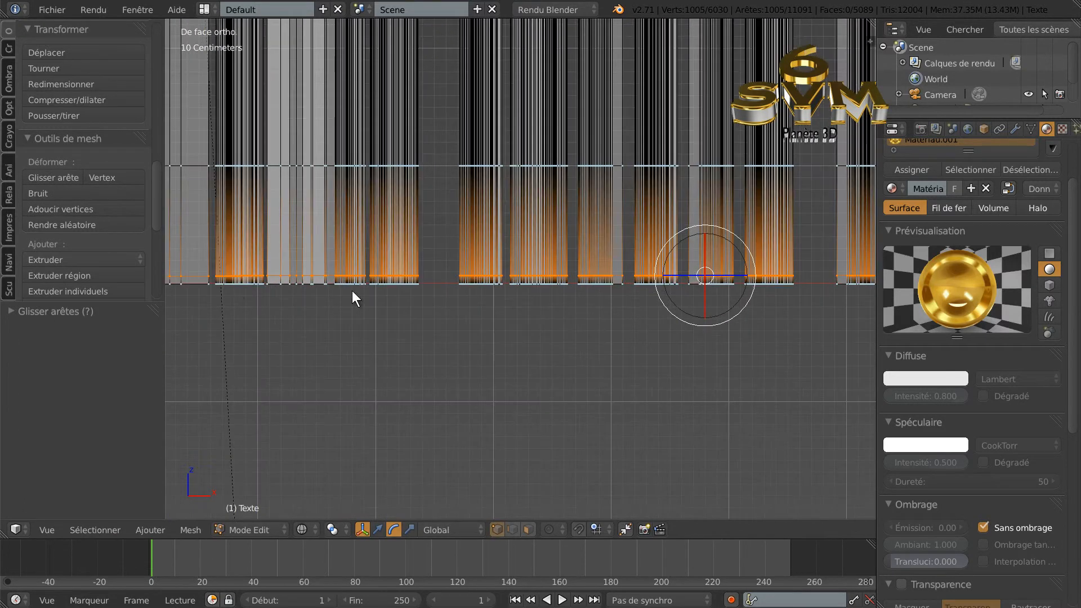
{"action": "left_click", "coordinate": [56, 177]}
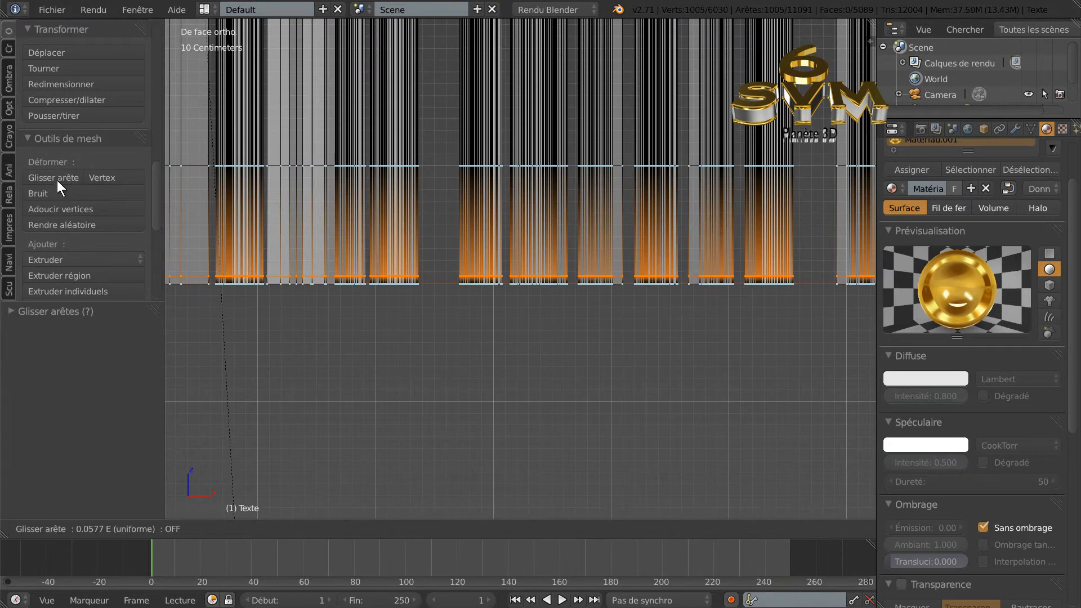
{"action": "left_click", "coordinate": [66, 225]}
{"action": "scroll", "coordinate": [582, 357], "scroll_direction": "down", "scroll_amount": 5}
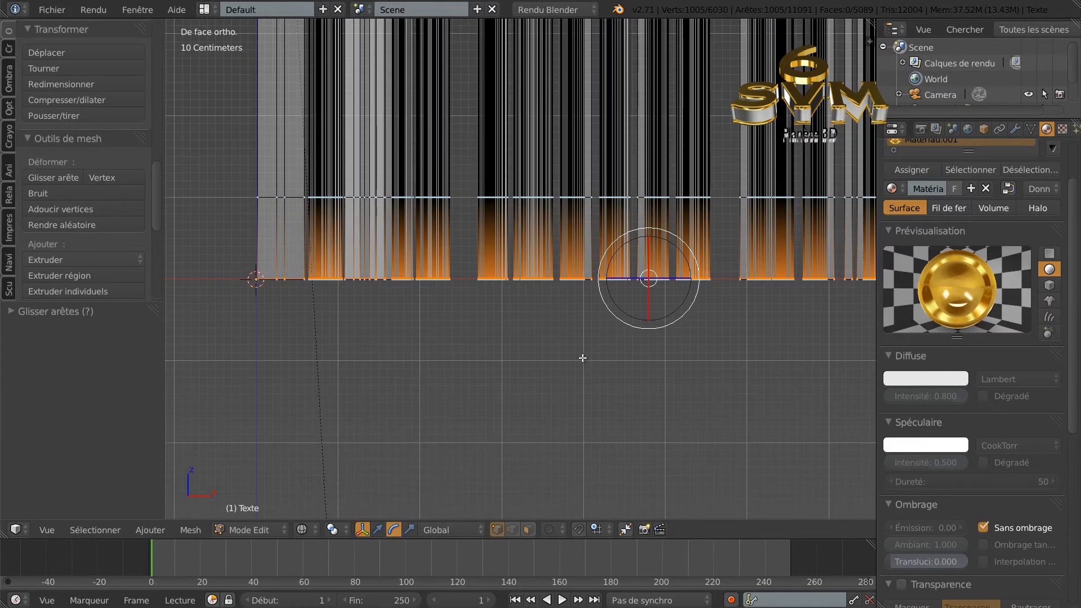
{"action": "middle_click_drag", "start_coordinate": [697, 353], "coordinate": [618, 407], "text": "shift"}
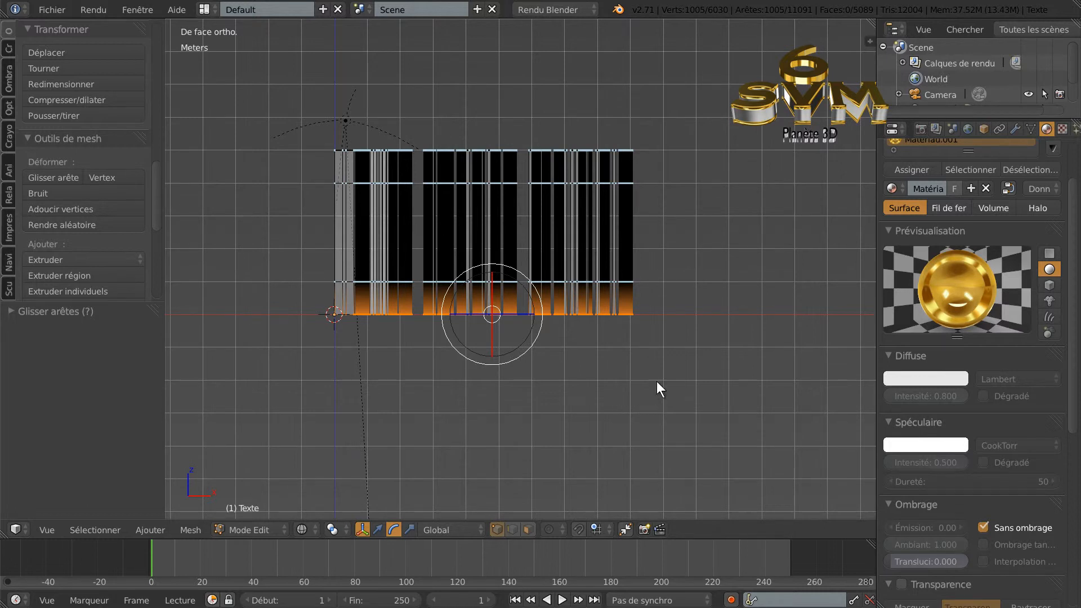
Return the text mesh to Object Mode and set its origin to the geometry (Origine vers géométrie).
{"action": "key", "text": "Tab"}
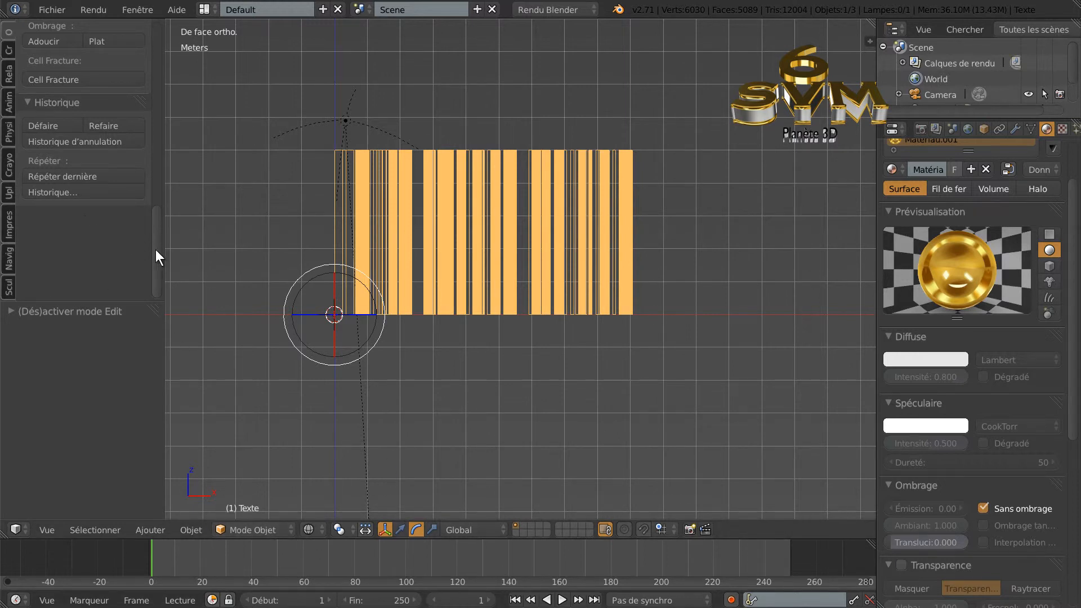
{"action": "scroll", "coordinate": [159, 225], "scroll_direction": "up", "scroll_amount": 6}
{"action": "left_click", "coordinate": [5, 35]}
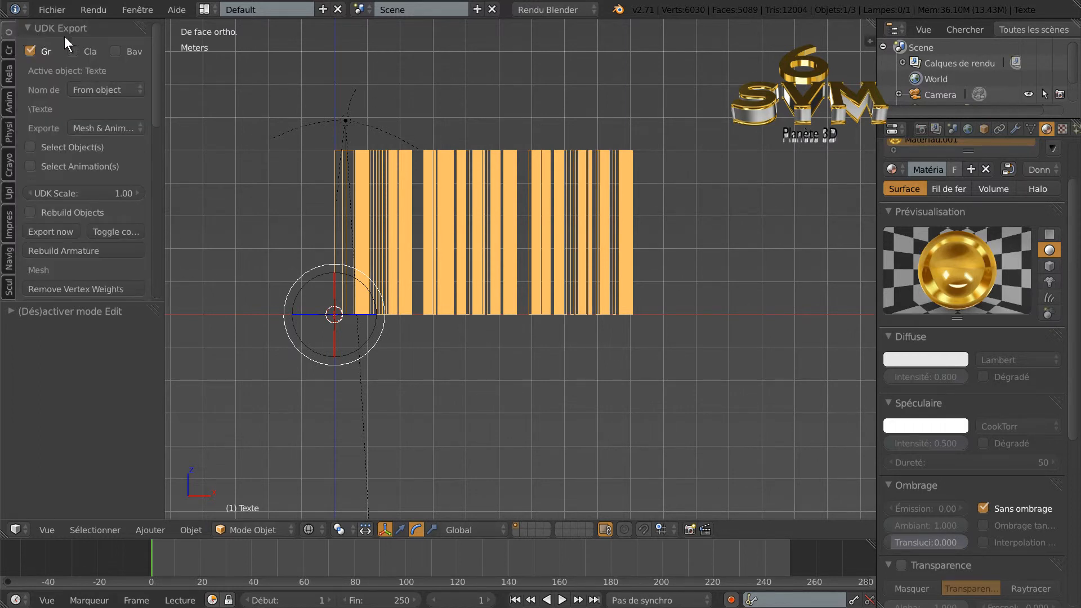
{"action": "left_click_drag", "start_coordinate": [157, 83], "coordinate": [164, 202]}
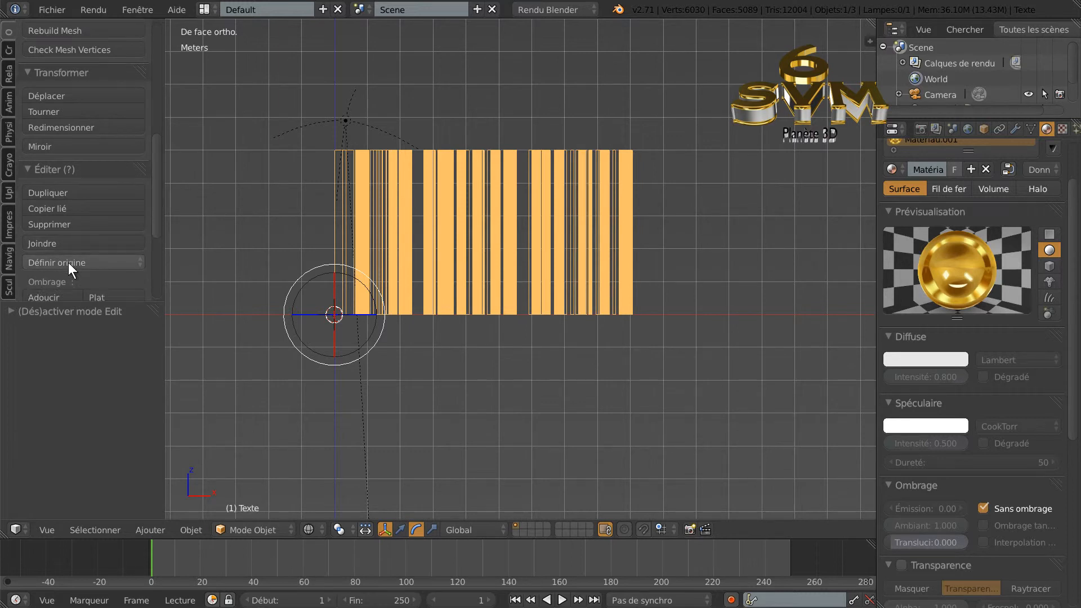
{"action": "left_click", "coordinate": [50, 259]}
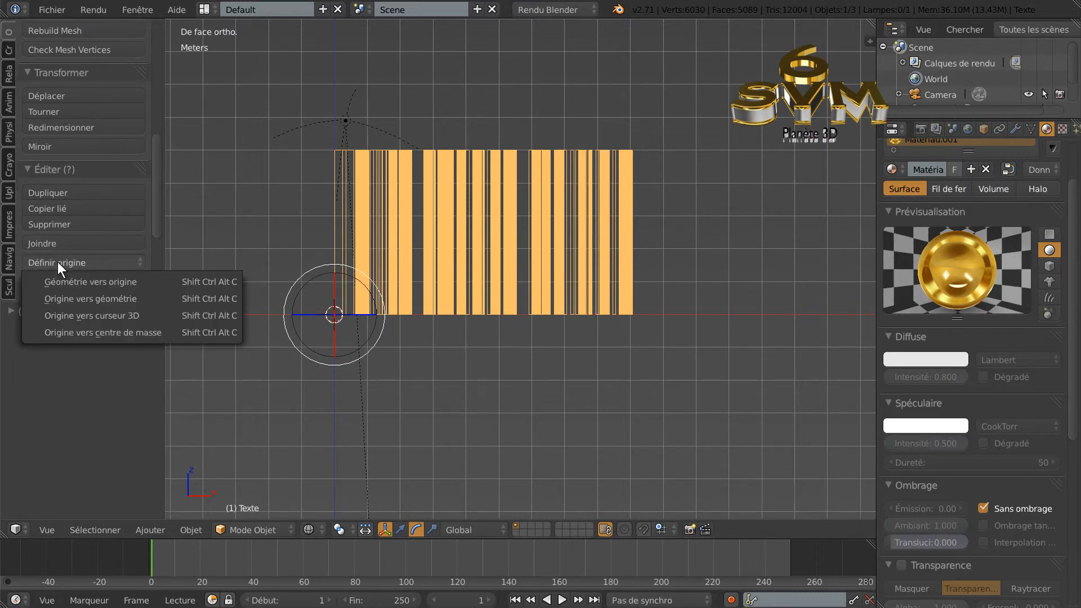
{"action": "left_click", "coordinate": [93, 297]}
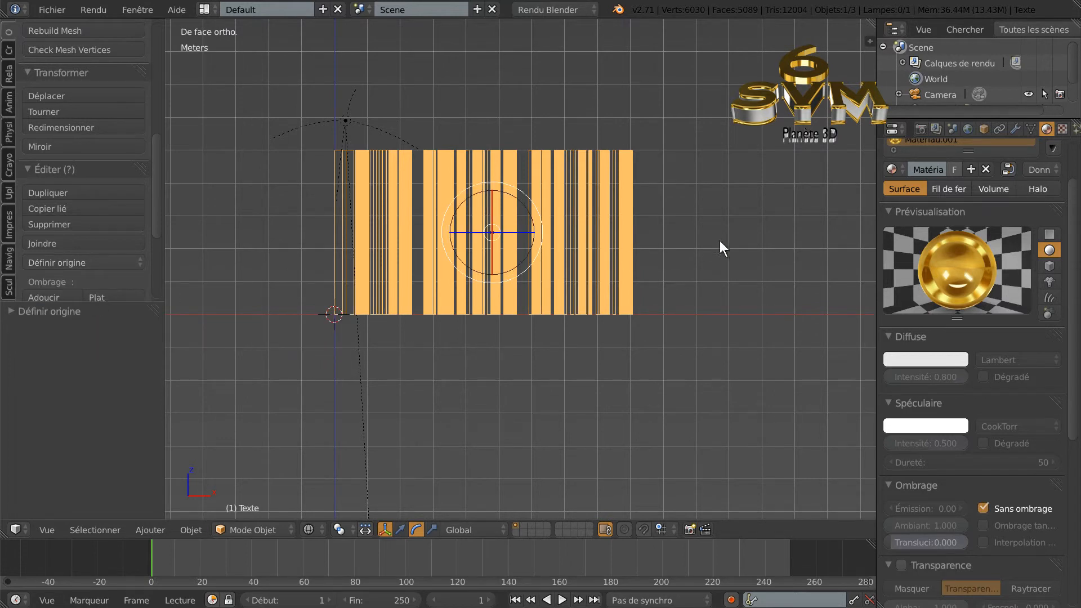
Scale the text down along the global Z axis until the tall extrusion becomes thin letters, and display it in solid shading.
{"action": "middle_click_drag", "start_coordinate": [762, 251], "coordinate": [756, 306]}
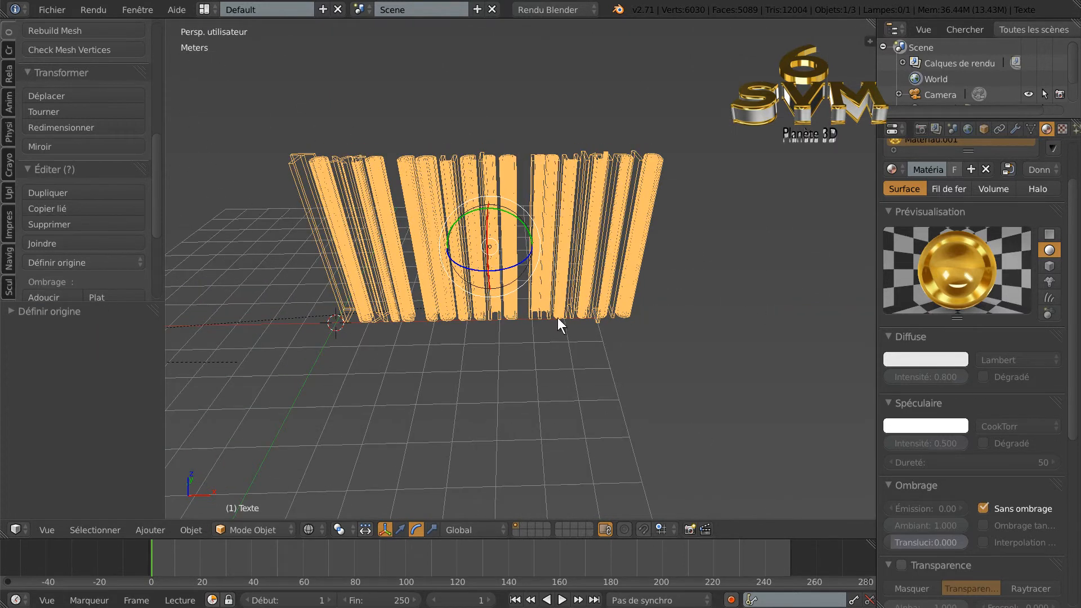
{"action": "key", "text": "KP_1"}
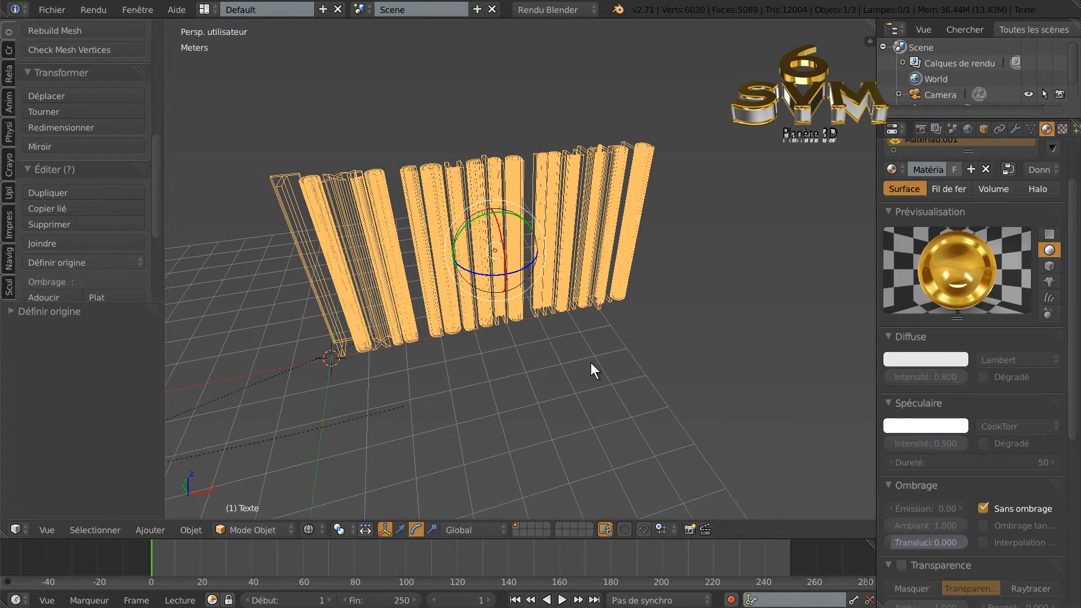
{"action": "key", "text": "KP_5"}
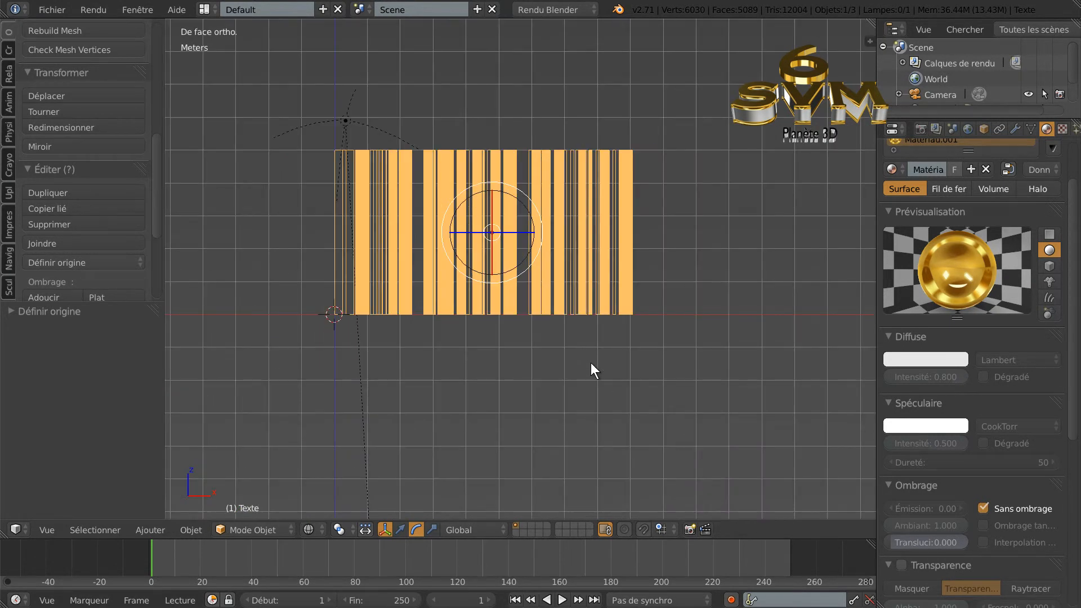
{"action": "left_click", "coordinate": [432, 530]}
{"action": "left_click_drag", "start_coordinate": [490, 188], "coordinate": [491, 230]}
{"action": "middle_click_drag", "start_coordinate": [516, 234], "coordinate": [597, 241]}
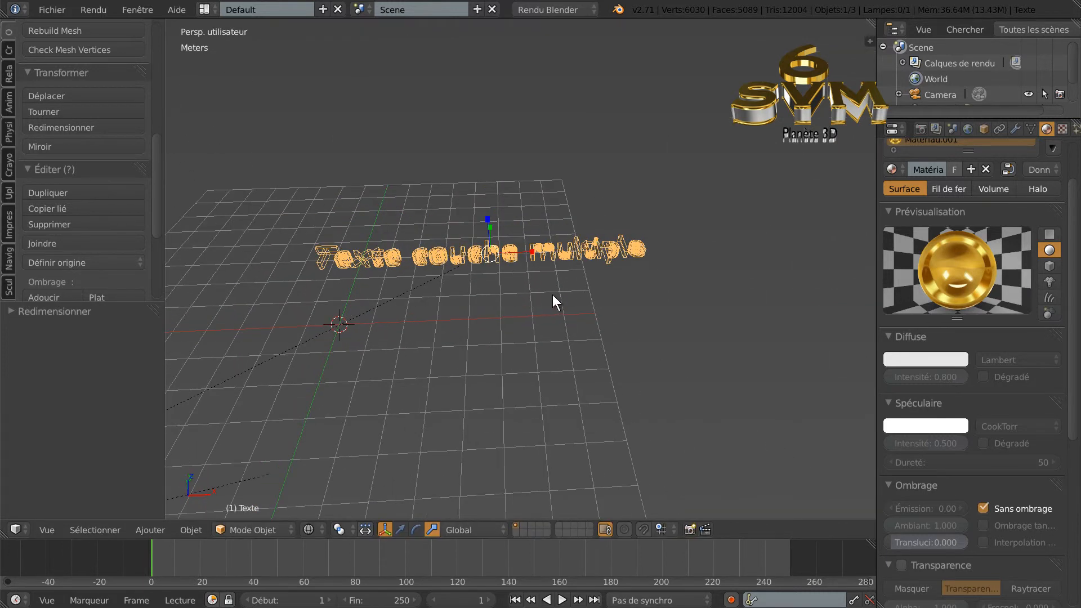
{"action": "key", "text": "z"}
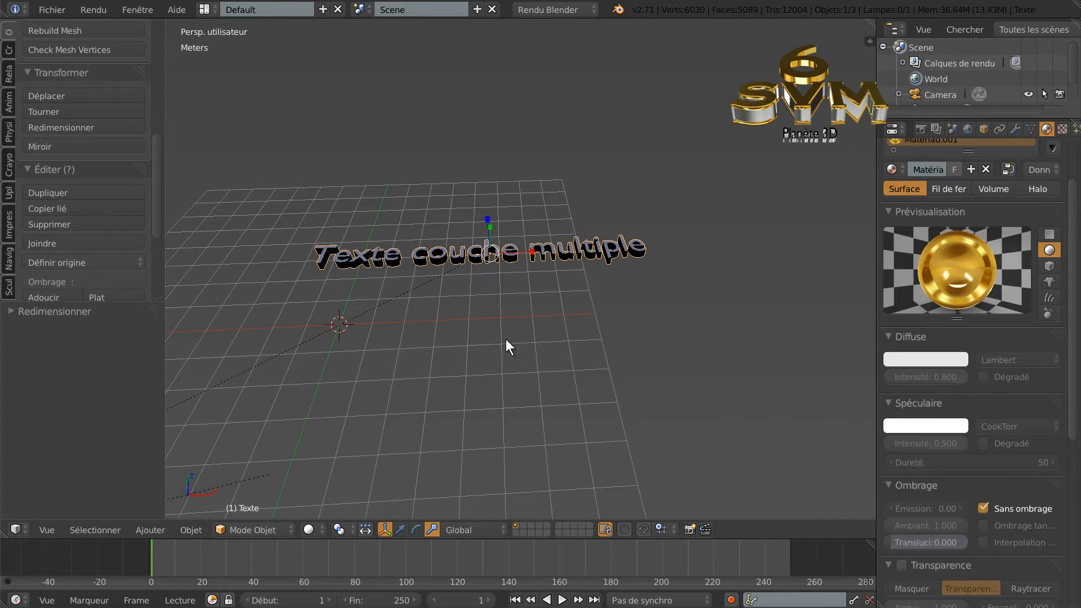
Rotate the text 90° around the global X axis so that it stands upright.
{"action": "middle_click_drag", "start_coordinate": [491, 370], "coordinate": [574, 303]}
{"action": "left_click", "coordinate": [415, 529]}
{"action": "left_click", "coordinate": [580, 218]}
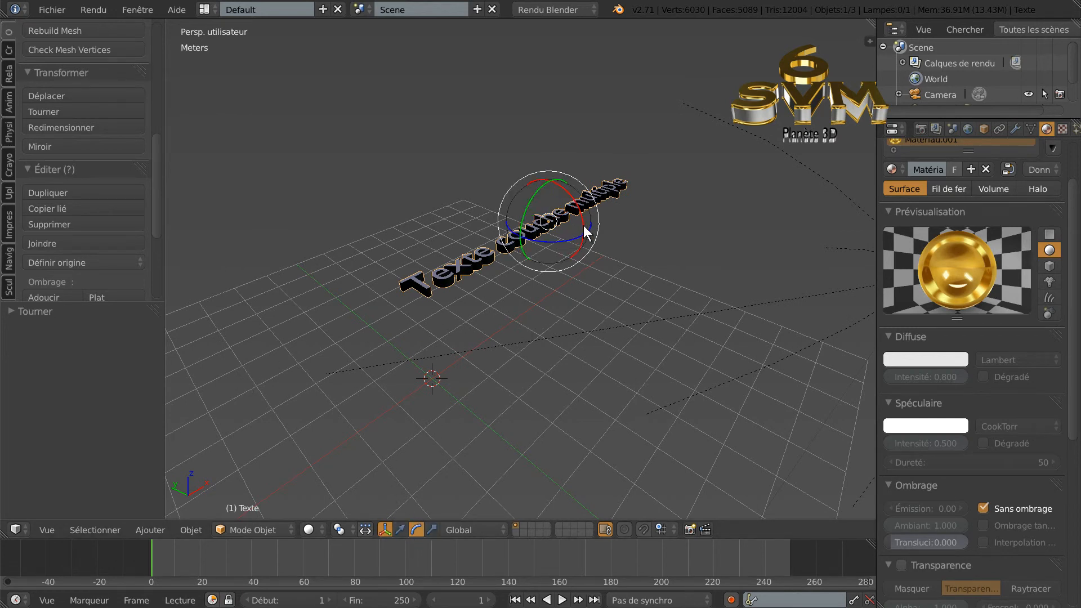
{"action": "left_click", "coordinate": [65, 313]}
{"action": "left_click", "coordinate": [122, 348]}
{"action": "type", "text": "90"}
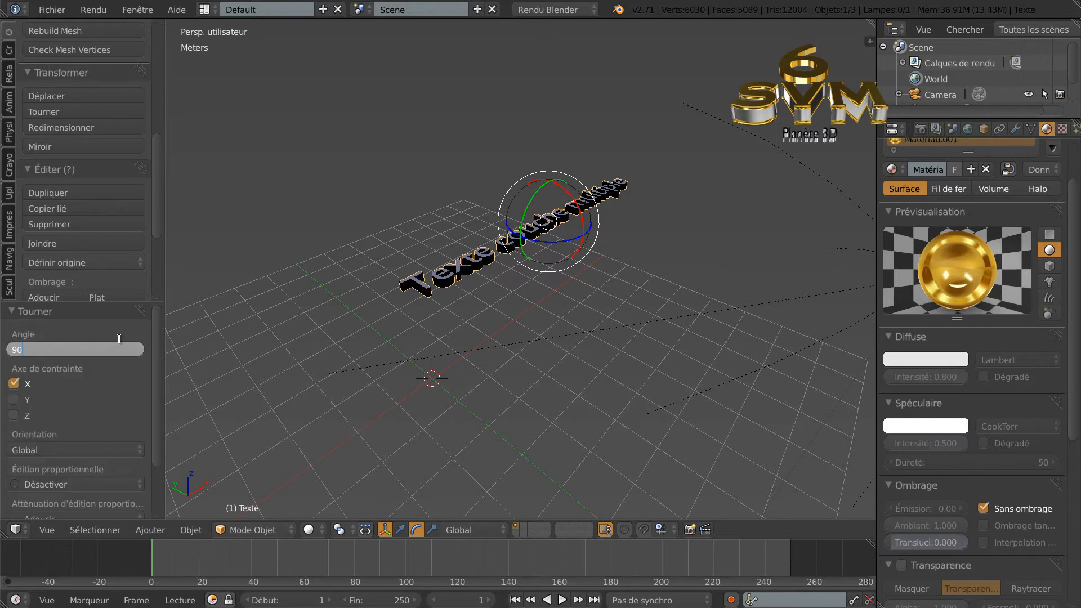
{"action": "key", "text": "Return"}
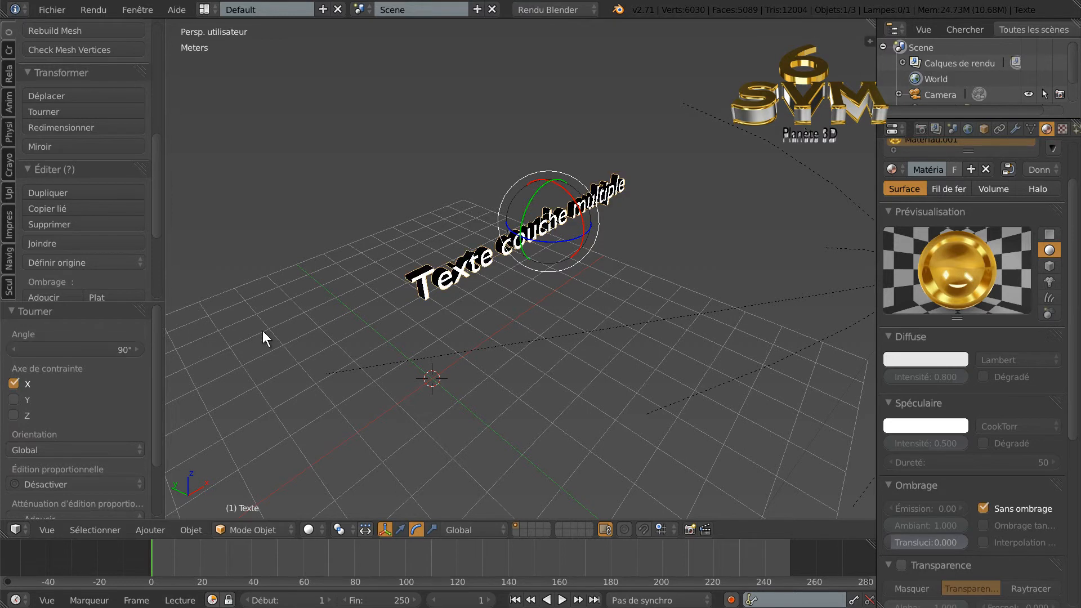
Align the camera to the current angled view of the standing text and make a test render.
{"action": "key", "text": "ctrl+alt+KP_0"}
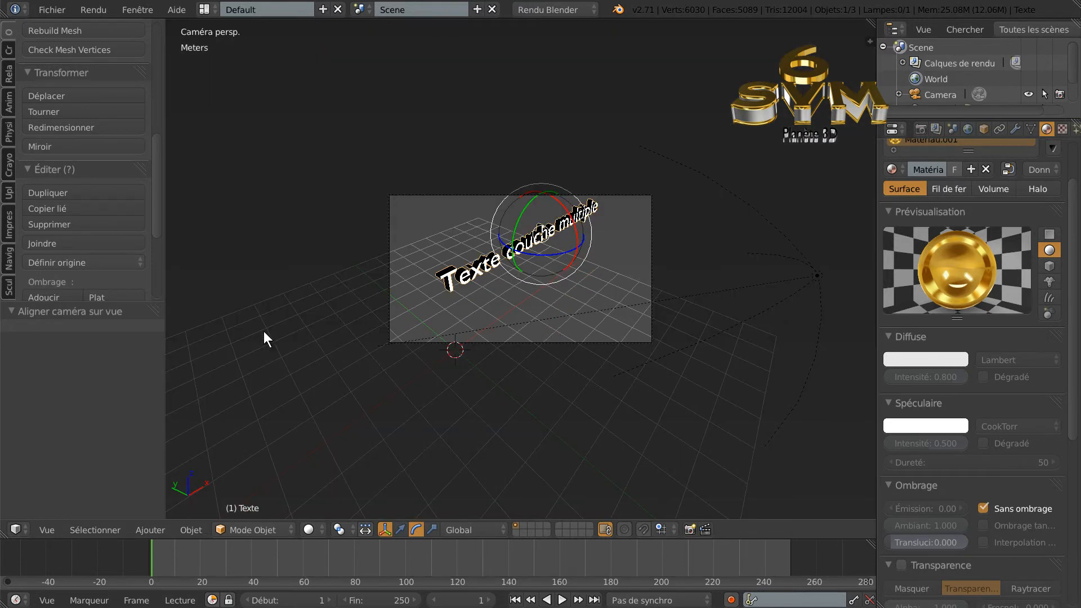
{"action": "key", "text": "F12"}
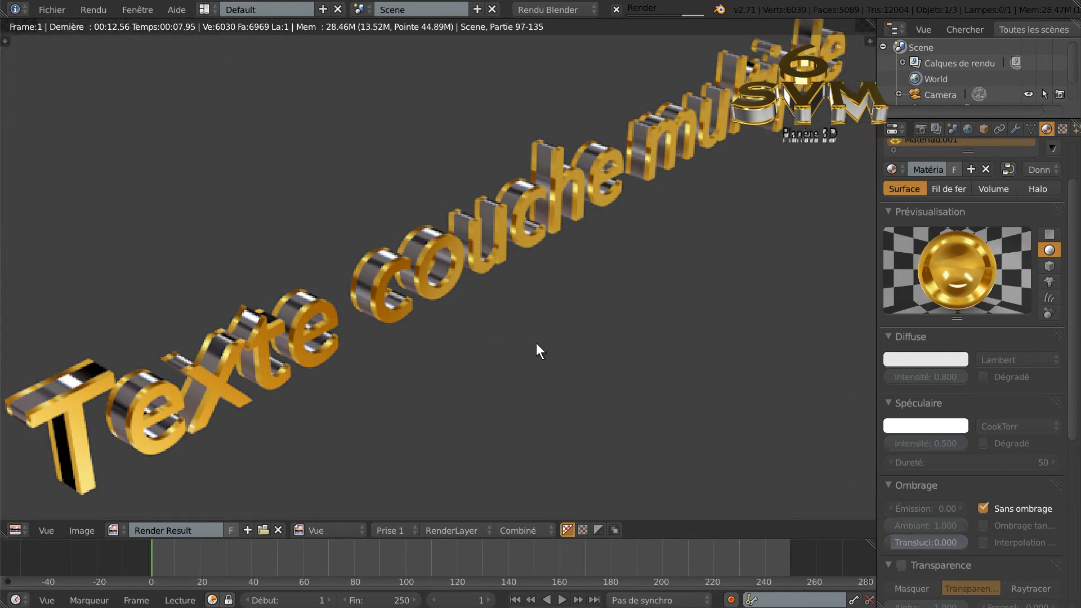
{"action": "key", "text": "Escape"}
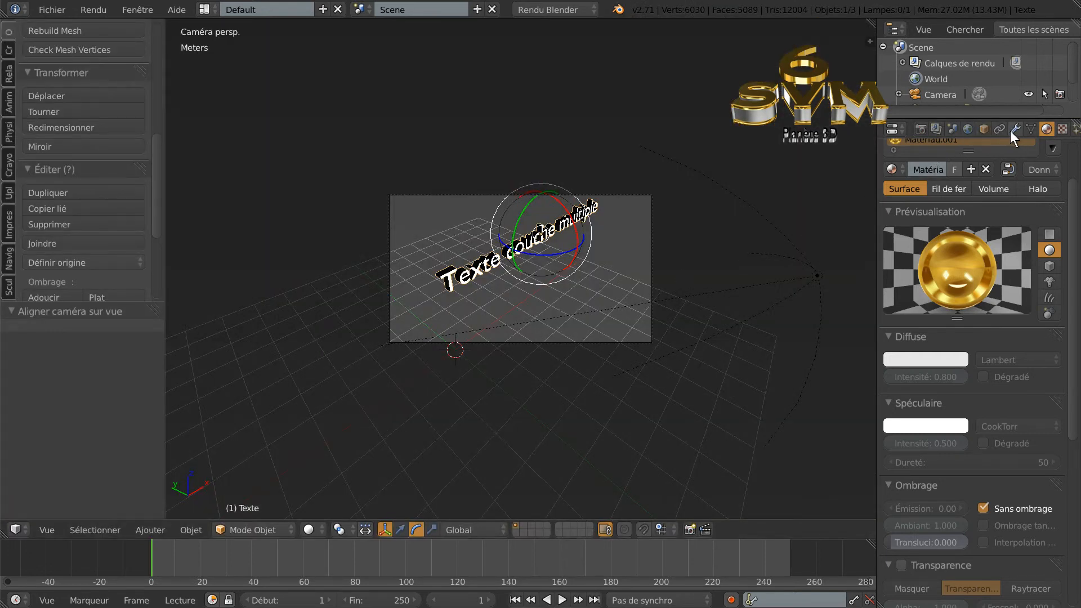
Set the render resolution scale to 100% at 1920 × 1080 px and render the whole text again.
{"action": "left_click", "coordinate": [919, 129]}
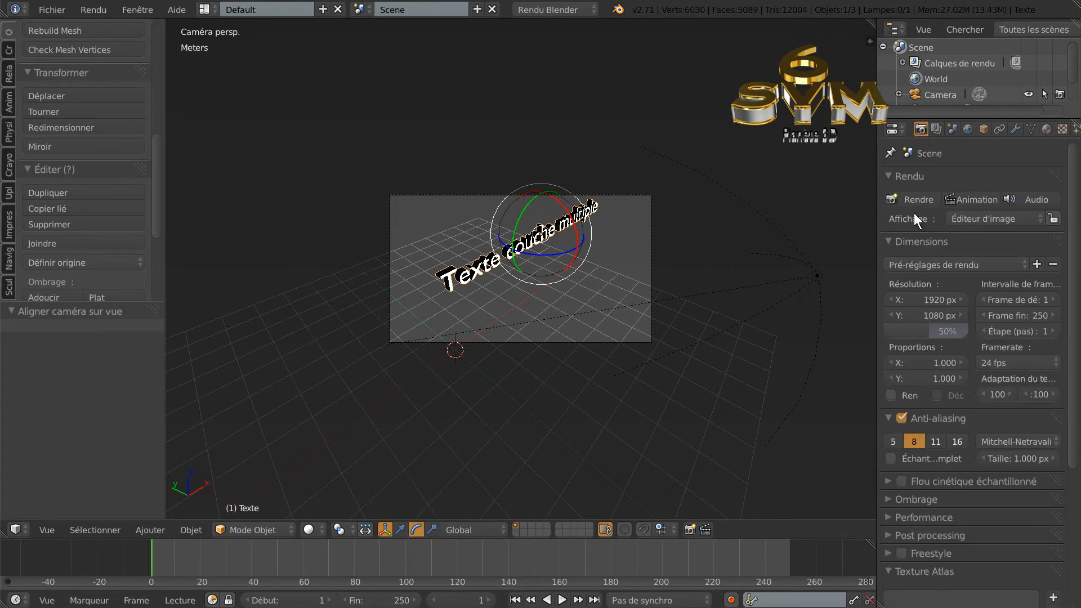
{"action": "left_click_drag", "start_coordinate": [924, 326], "coordinate": [988, 333]}
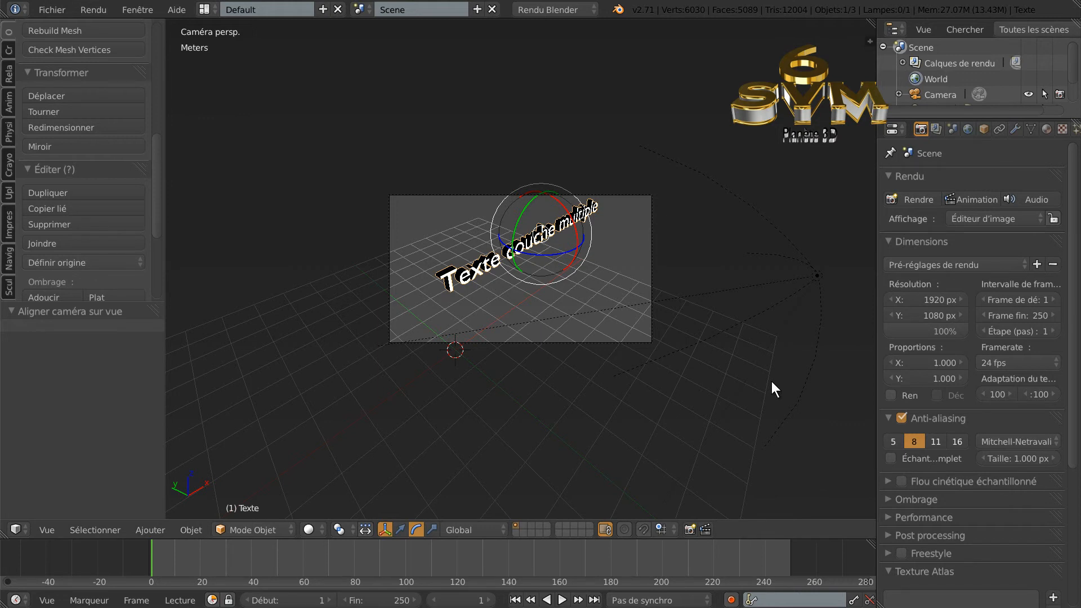
{"action": "key", "text": "F12"}
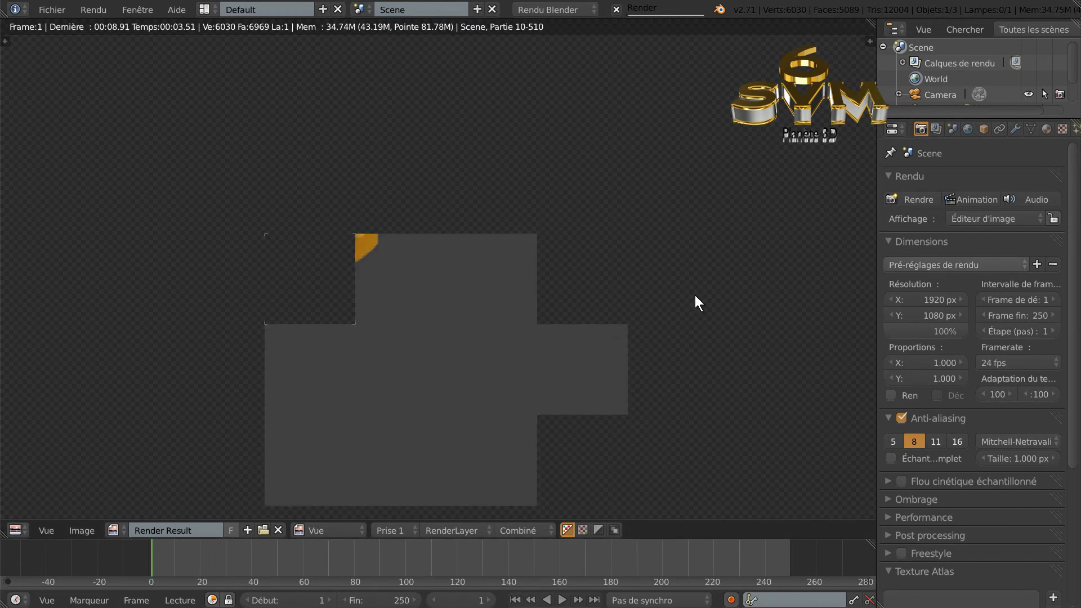
{"action": "scroll", "coordinate": [531, 298], "scroll_direction": "down", "scroll_amount": 4}
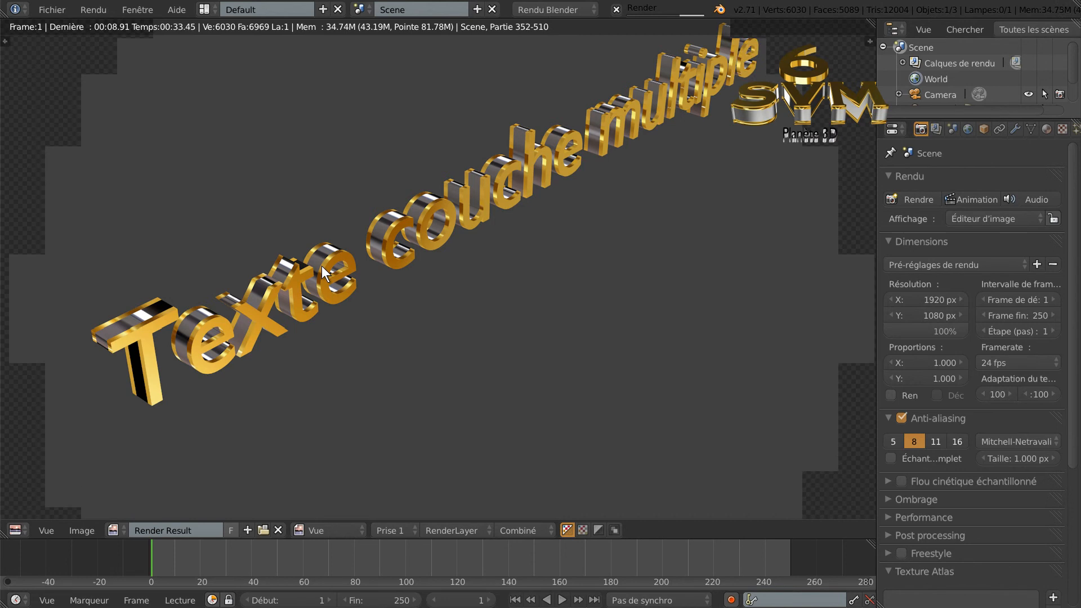
{"action": "scroll", "coordinate": [223, 254], "scroll_direction": "down", "scroll_amount": 2}
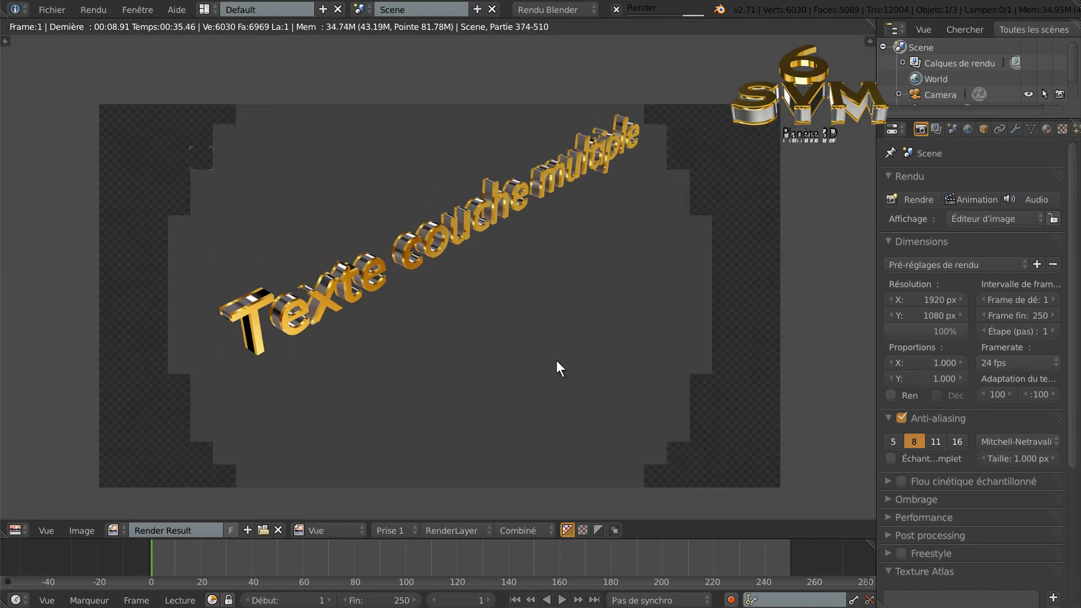